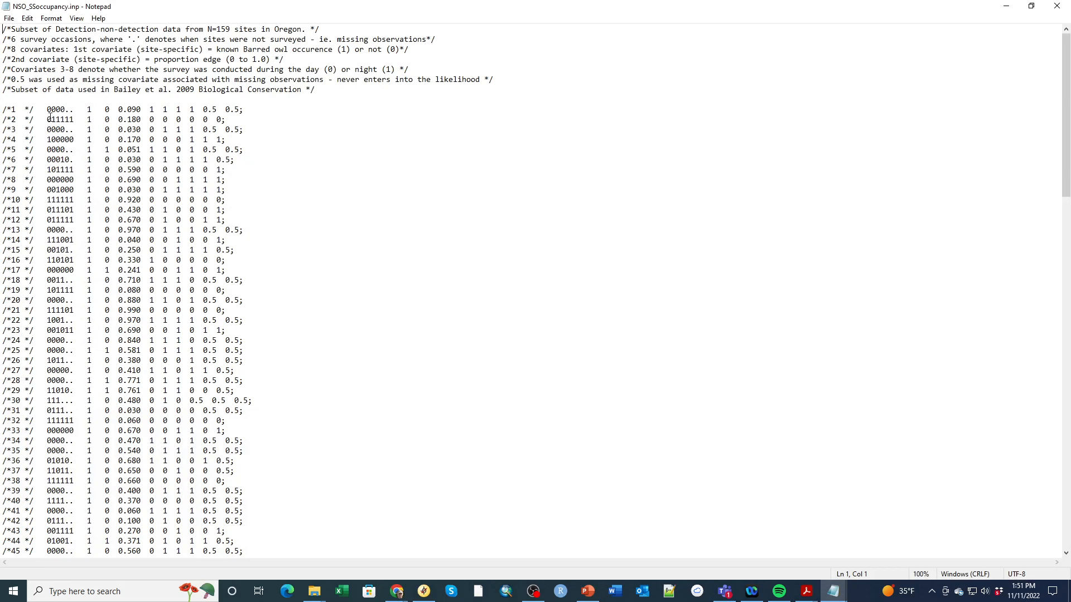
Examine the first site records and their six-occasion detection histories in the NSO_SSoccupancy.inp data file
drag(2, 110, 273, 111)
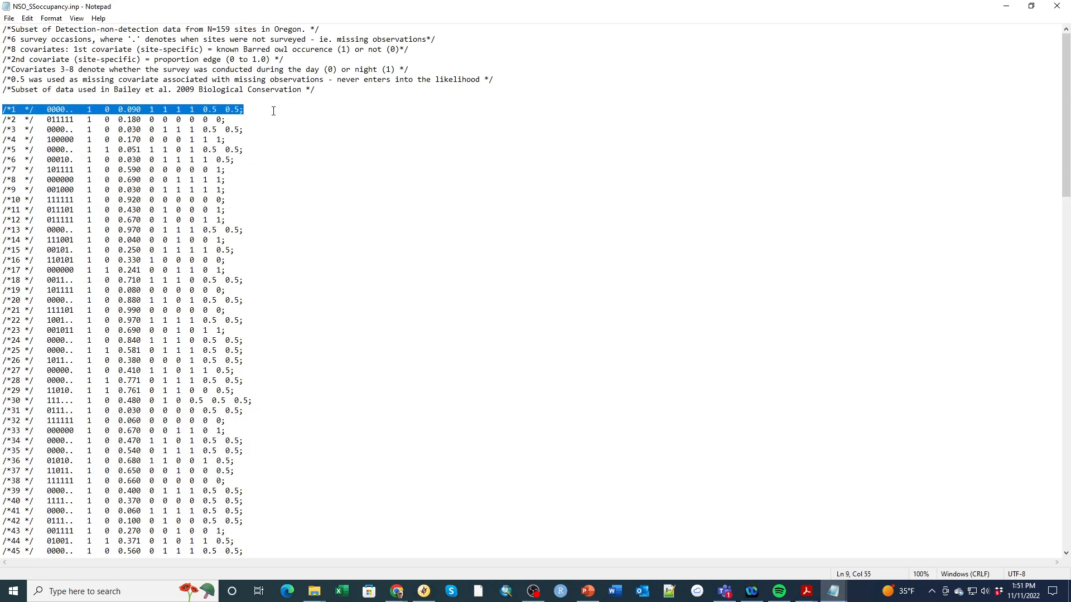
drag(3, 120, 279, 120)
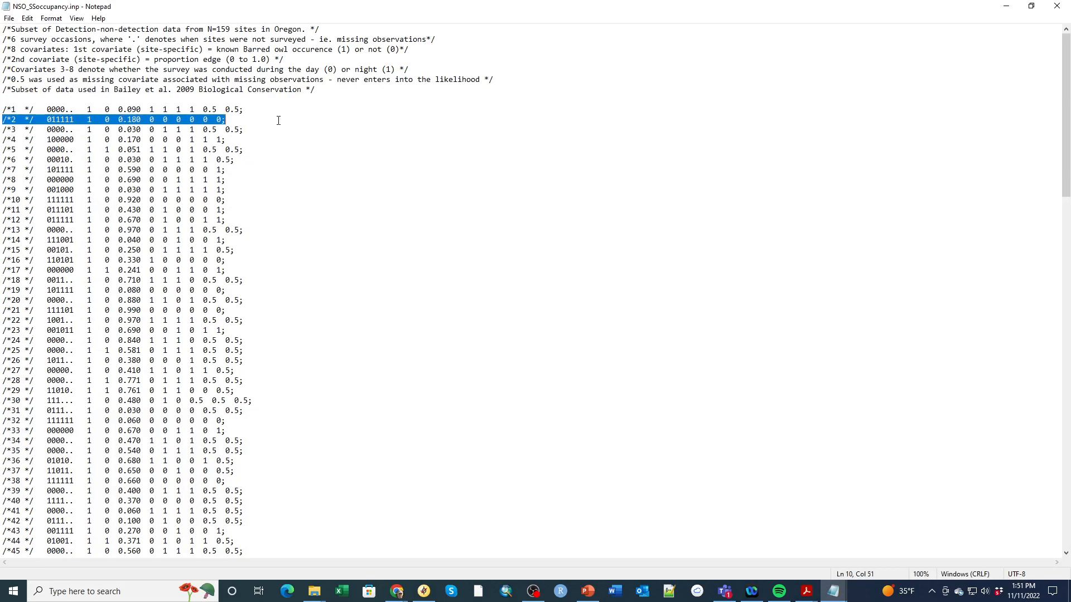
drag(3, 130, 273, 129)
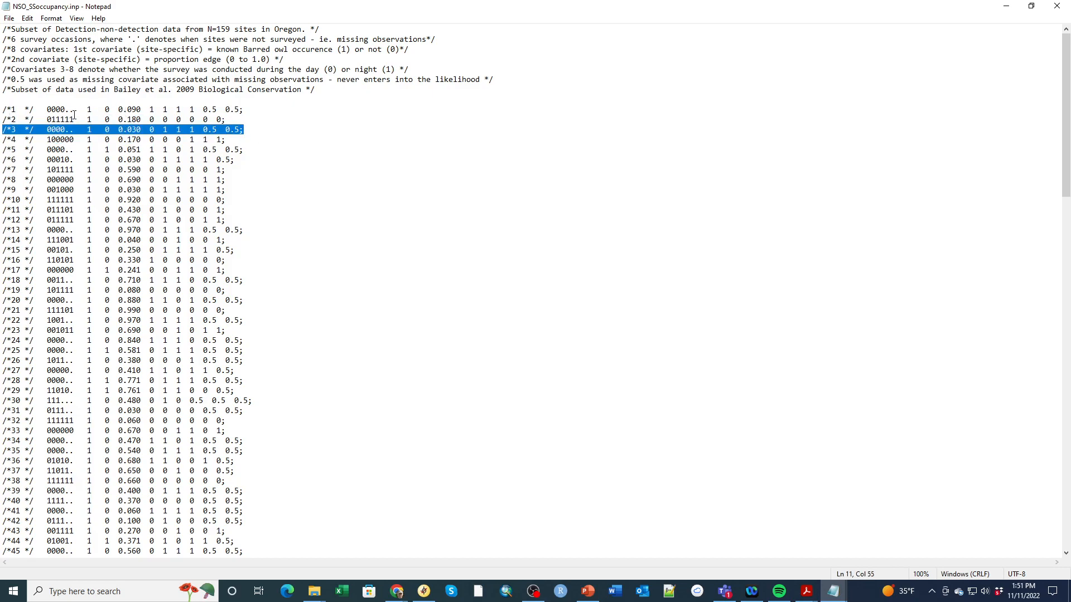
click(33, 109)
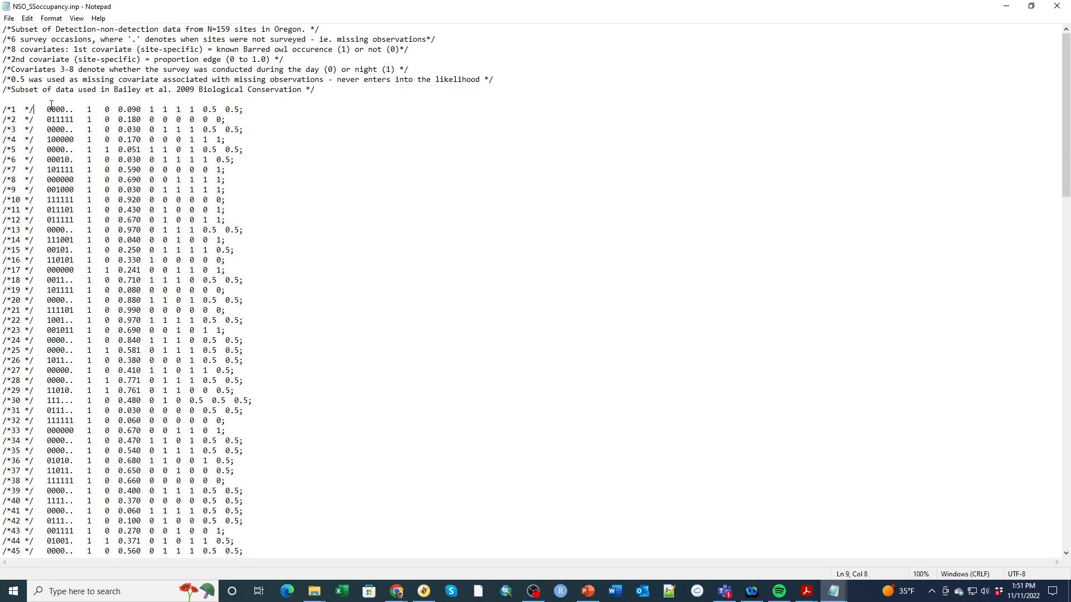
drag(51, 110, 59, 110)
key(Left)
key(Left)
Review the descriptions of the eight covariates in the file header and match them to the value columns of the first record
drag(74, 49, 419, 48)
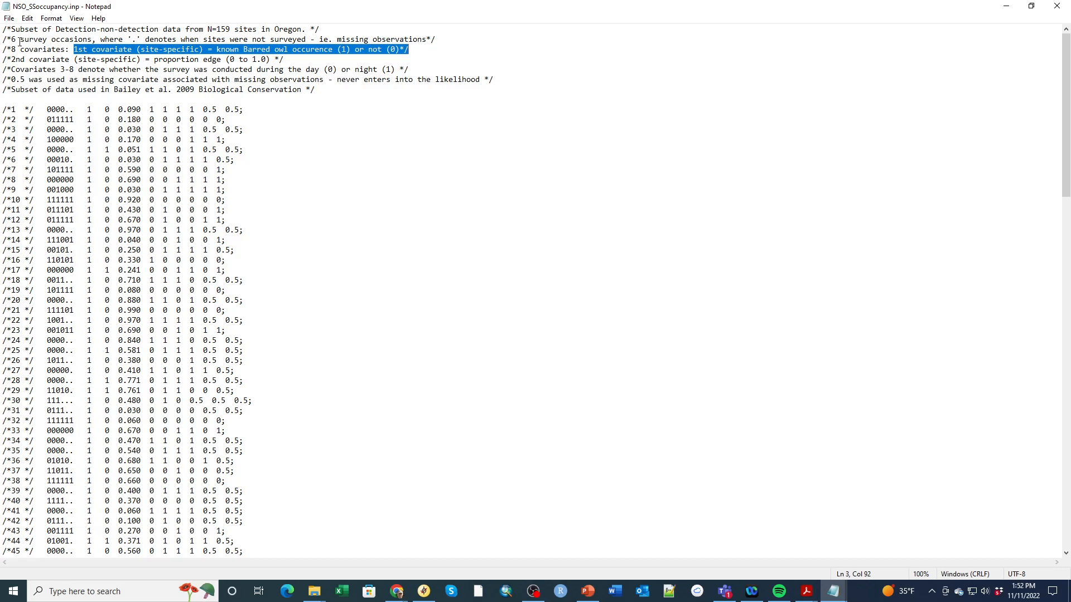
drag(12, 61, 296, 58)
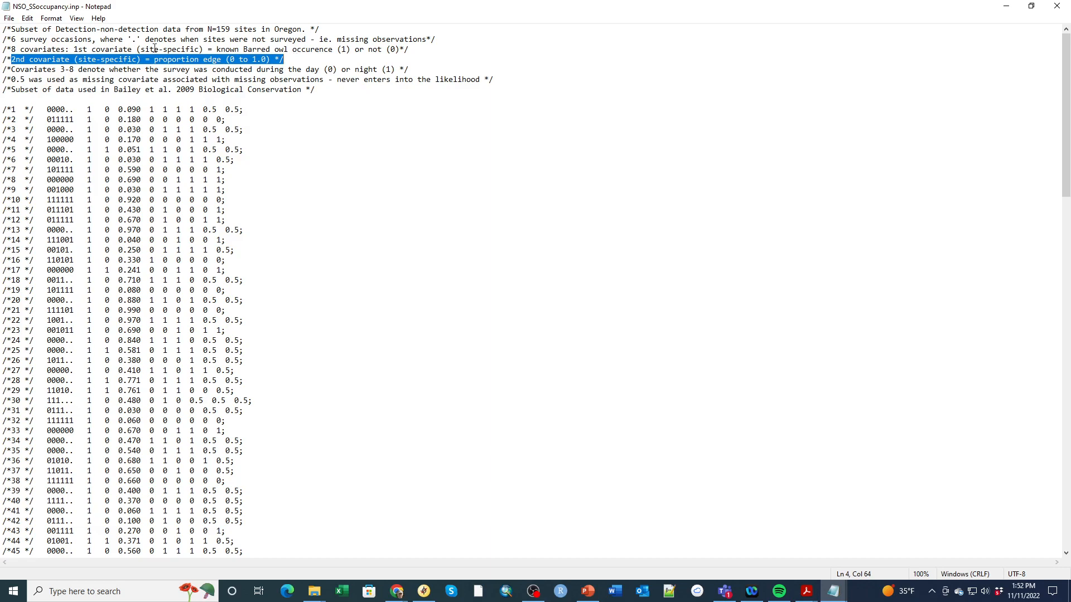
drag(11, 69, 418, 68)
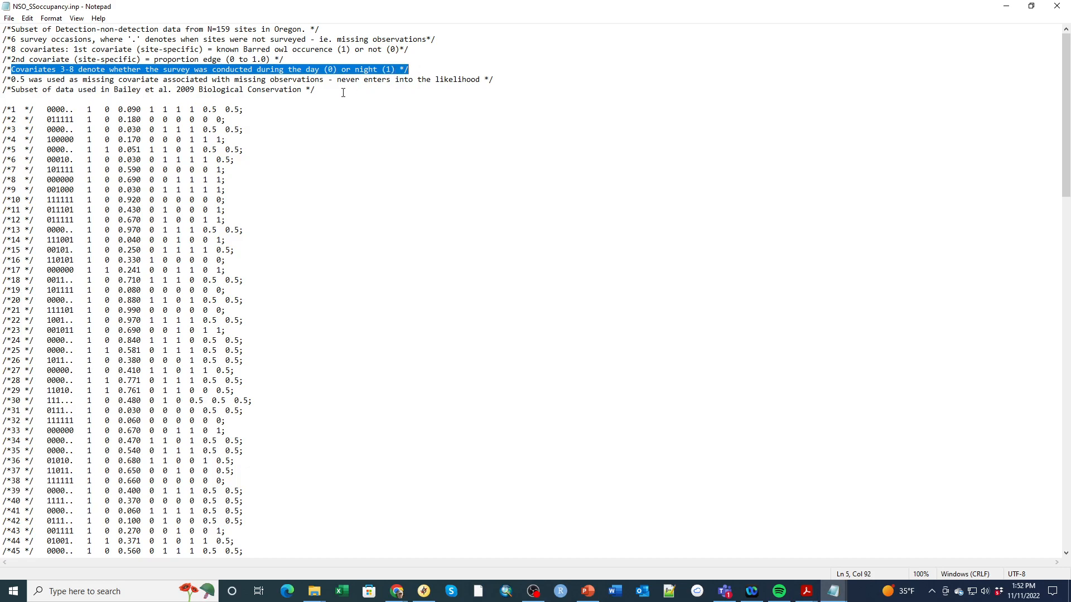
click(91, 110)
click(109, 109)
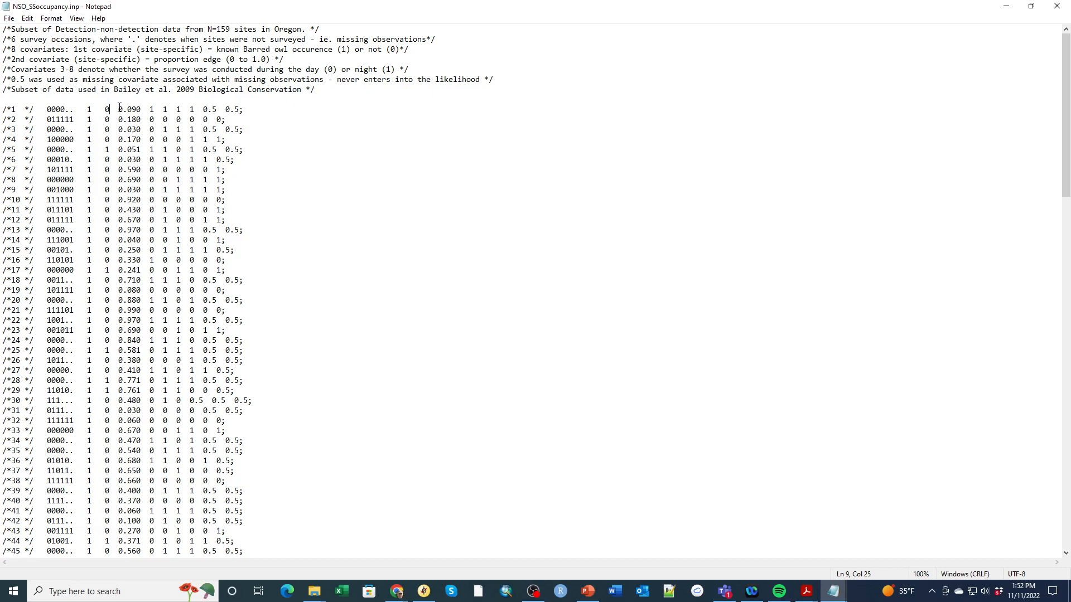
drag(119, 109, 142, 110)
click(150, 110)
key(Right)
key(Right)
key(Right)
click(191, 109)
click(79, 131)
Move the data file window aside and, in Program MARK, set 6 encounter occasions and 8 individual covariates
click(1031, 7)
drag(647, 51, 788, 62)
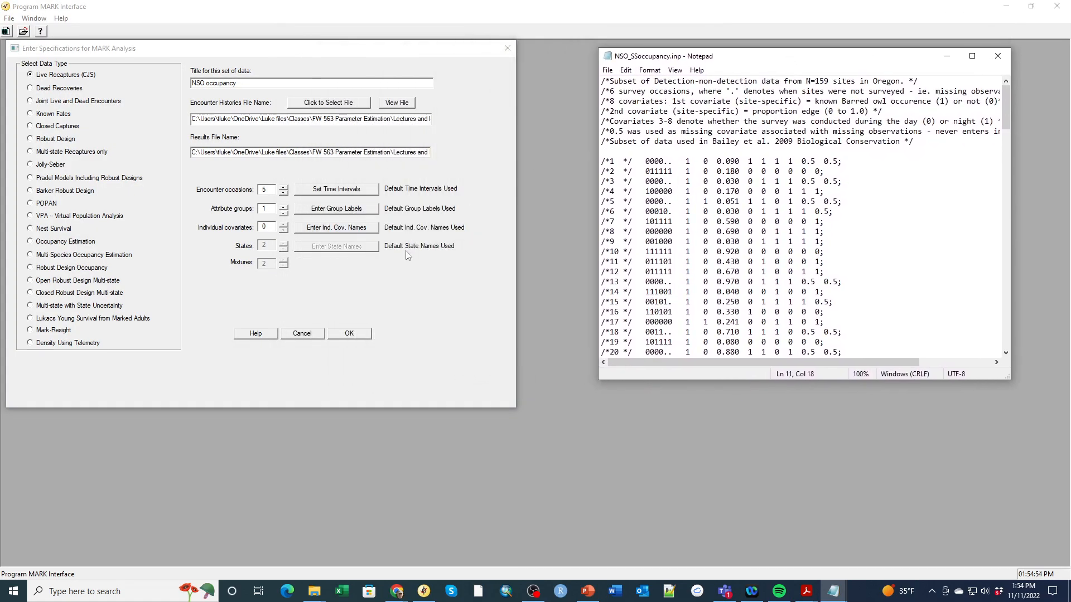
click(284, 190)
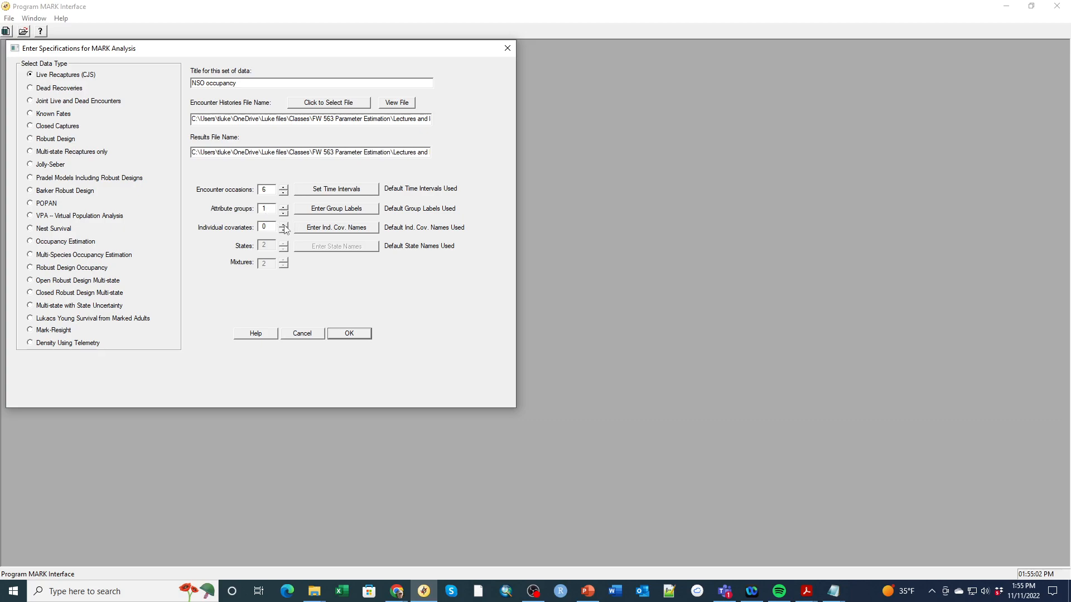
double_click(283, 225)
double_click(283, 224)
Name the first two individual covariates BAOW and Edge
click(325, 230)
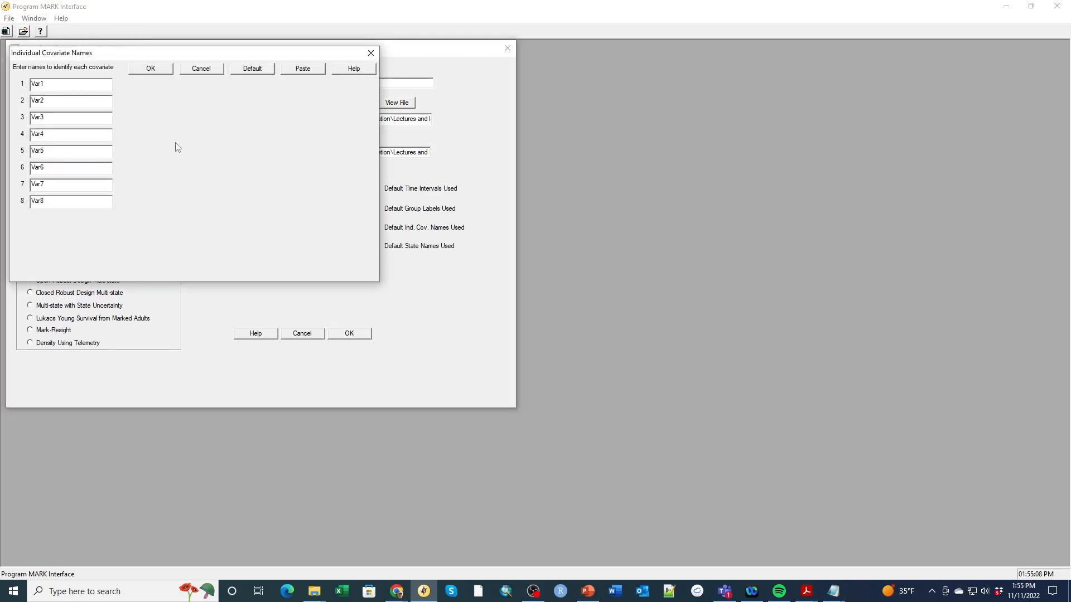
double_click(82, 82)
text(BAOW)
double_click(82, 99)
text(Edge)
Name individual covariates 3 through 8 DN1, DN2, DN3, DN4, DN5 and DN6, and accept the covariate names
double_click(56, 120)
text(DN1)
double_click(79, 140)
text(DN2)
double_click(77, 156)
text(DN3)
double_click(63, 166)
text(DN4)
double_click(56, 181)
text(DN5)
double_click(50, 199)
text(DN6)
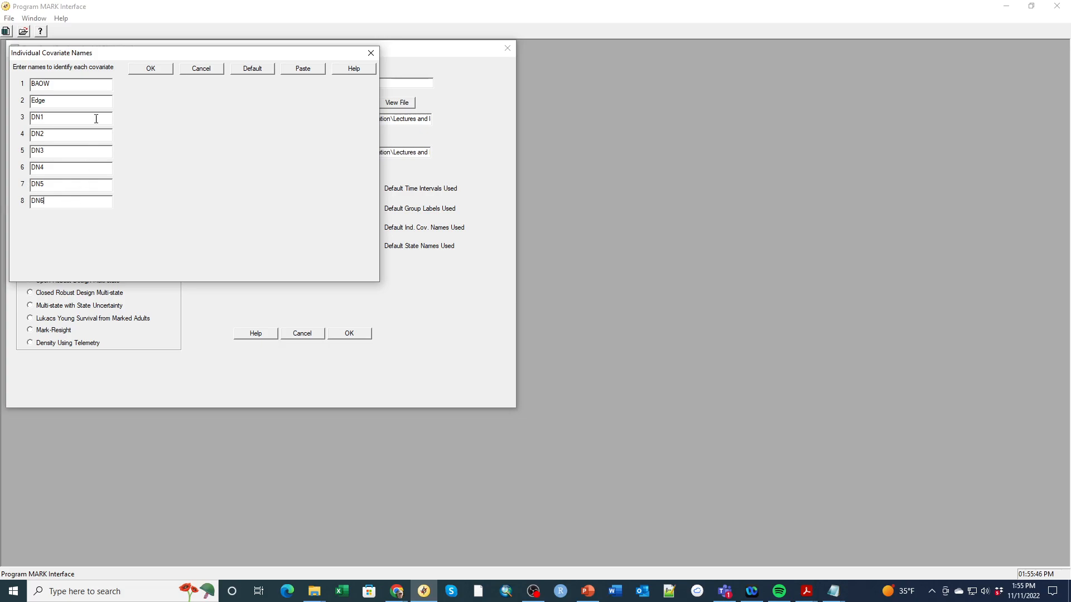
click(155, 69)
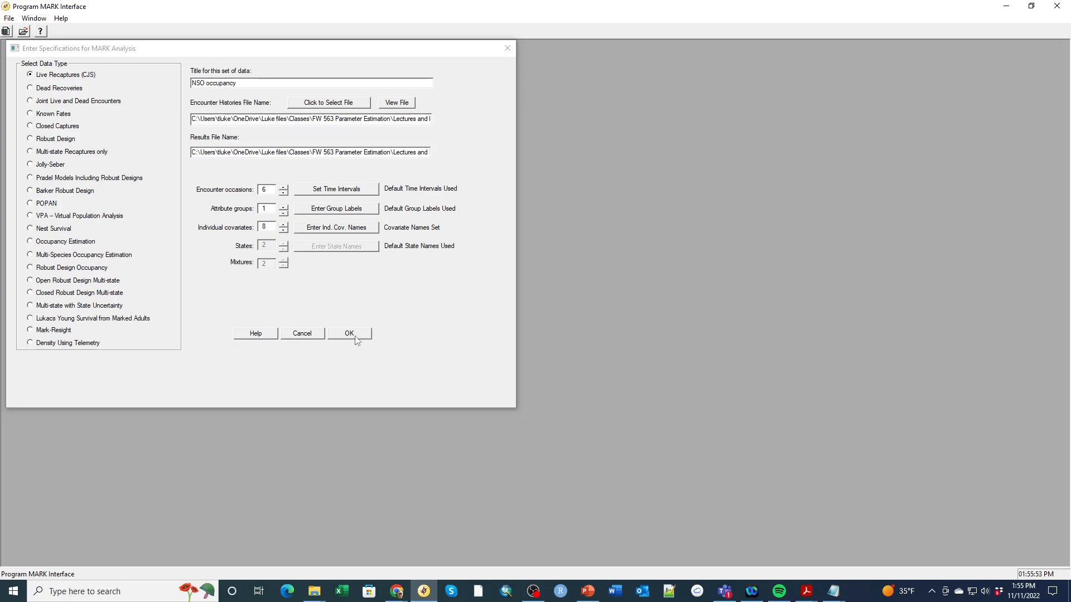
Choose the Occupancy Estimation with Detection < 1 data type and create the results database for the analysis
click(31, 242)
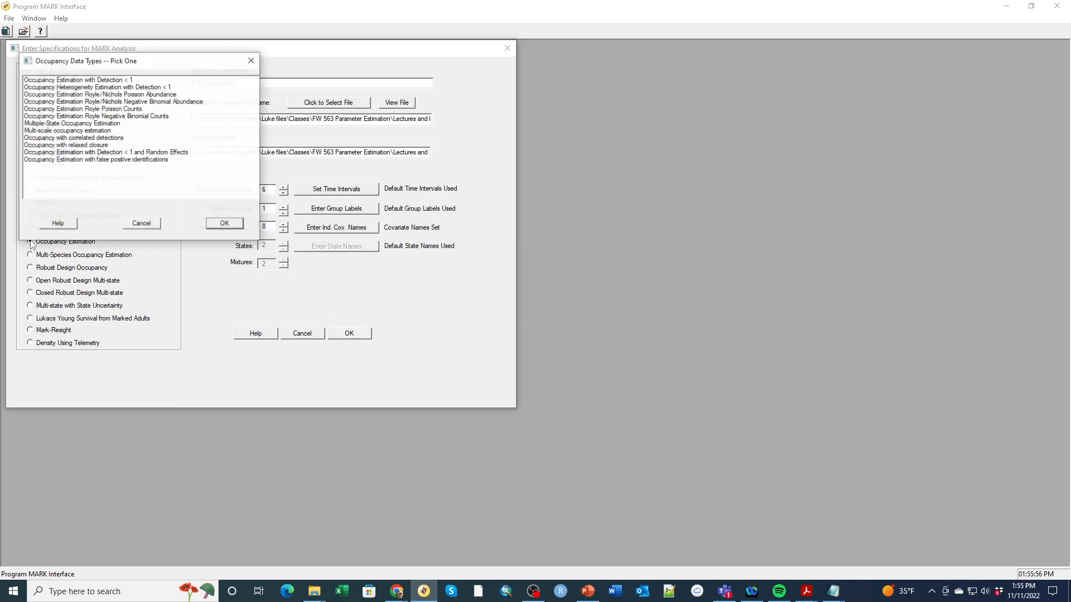
click(60, 82)
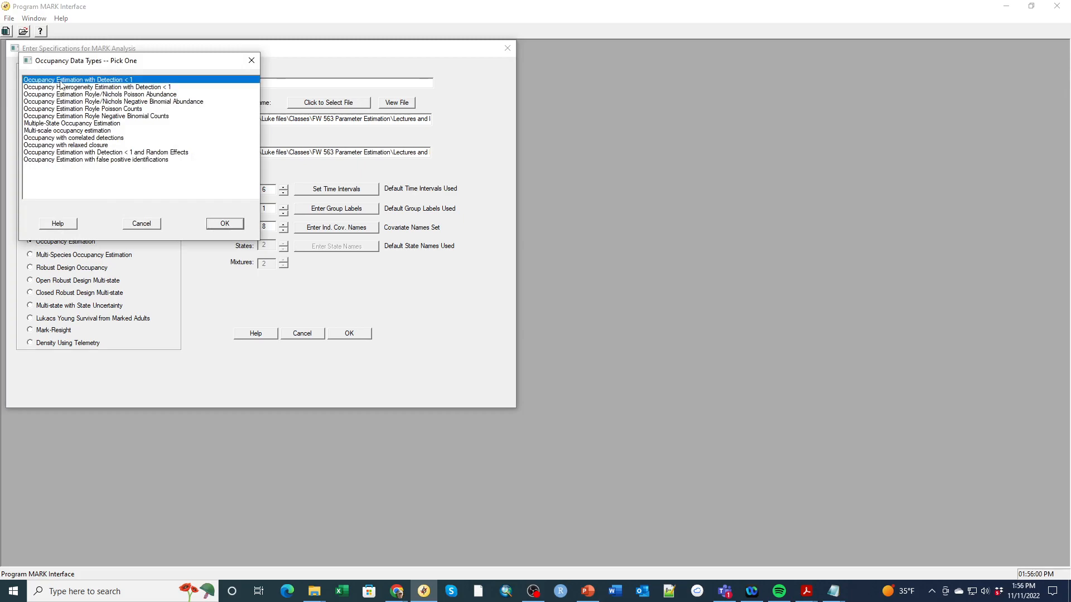
click(219, 223)
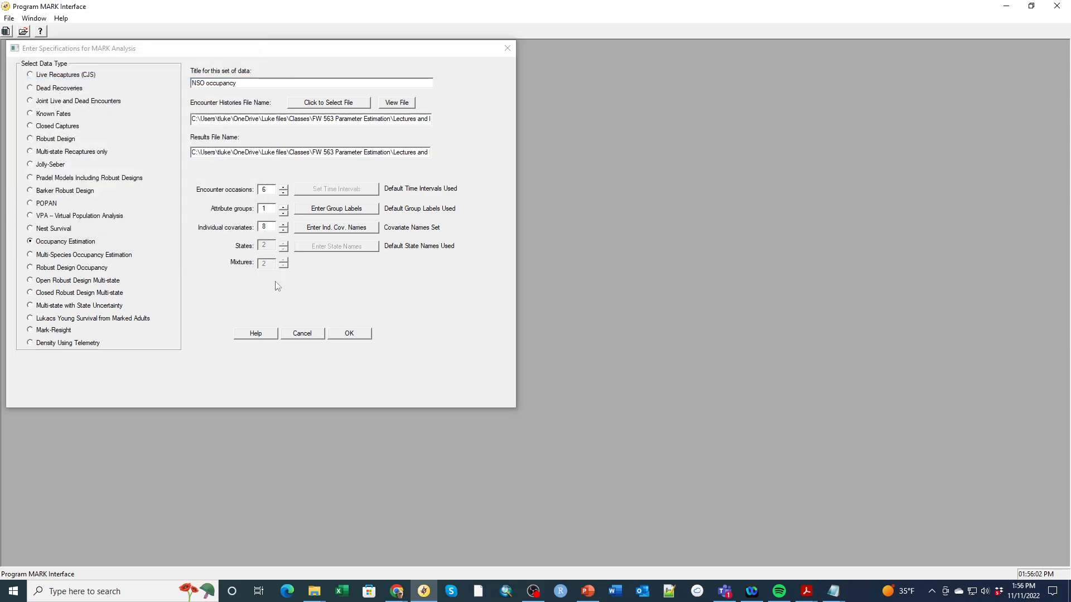
click(350, 334)
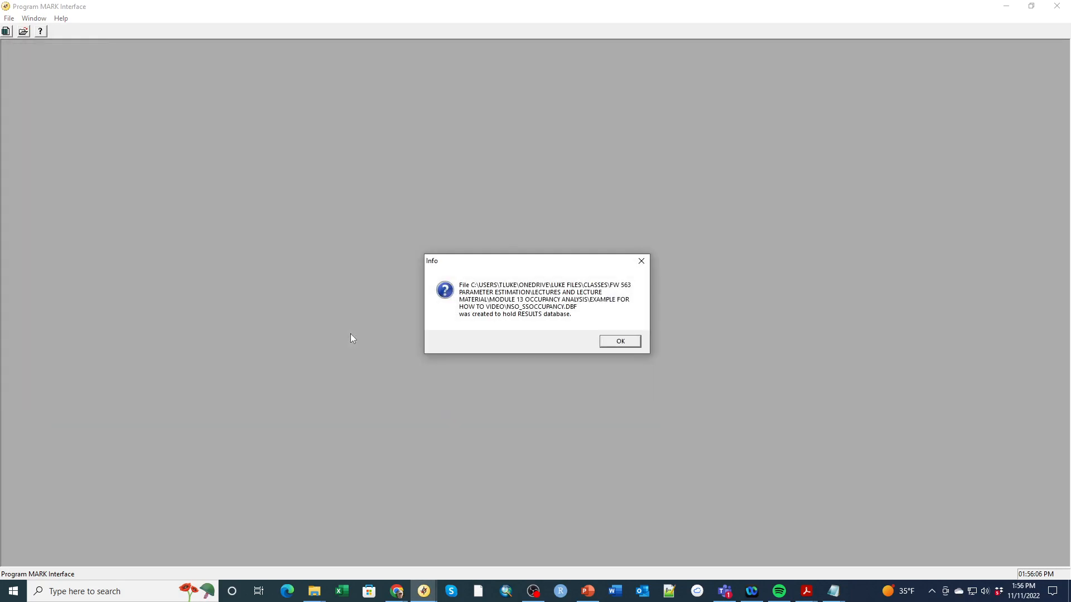
click(618, 343)
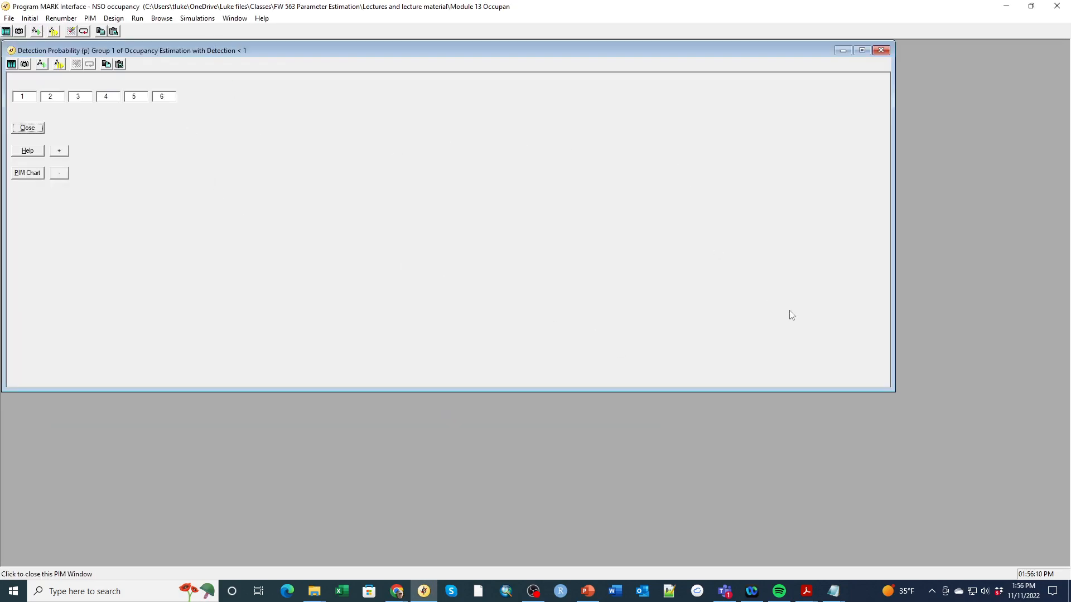
Open the Occupancy (Psi) Group 1 parameter index matrix and tile it beside the detection probability matrix
drag(891, 390, 333, 333)
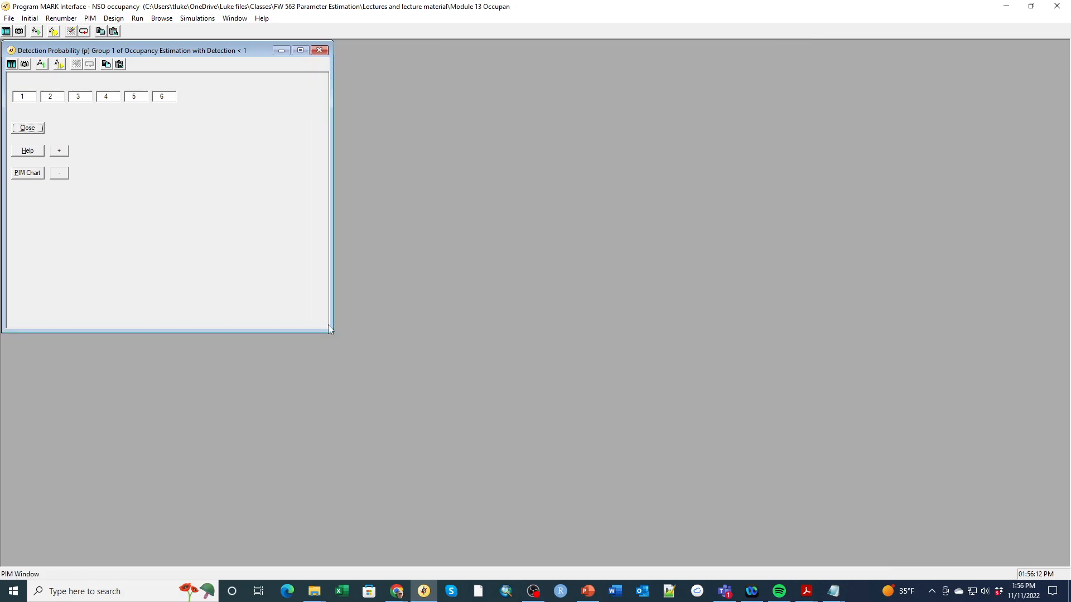
click(93, 19)
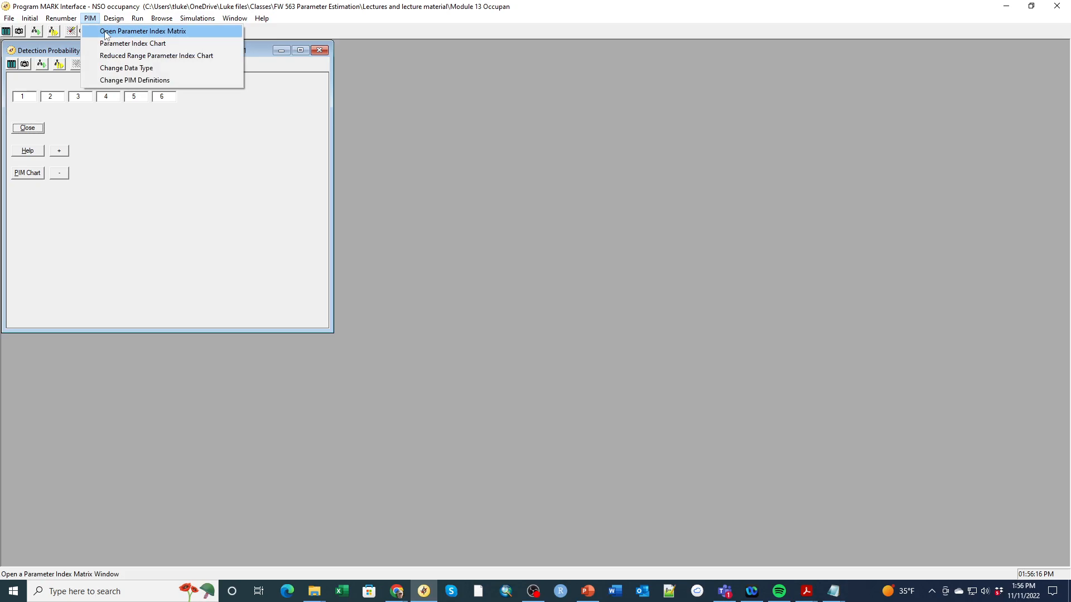
click(106, 31)
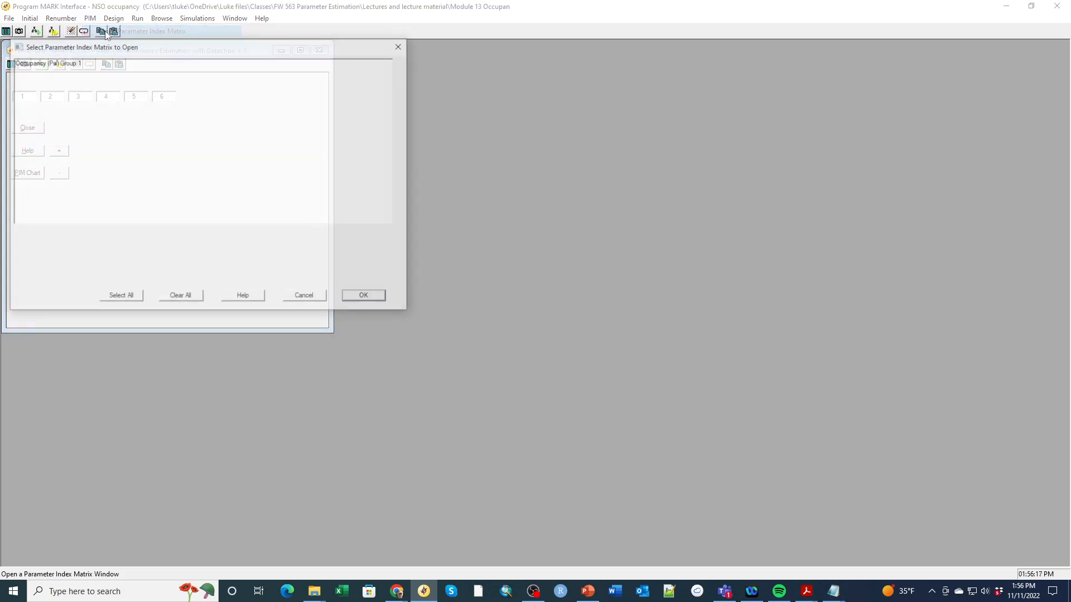
click(74, 63)
click(366, 297)
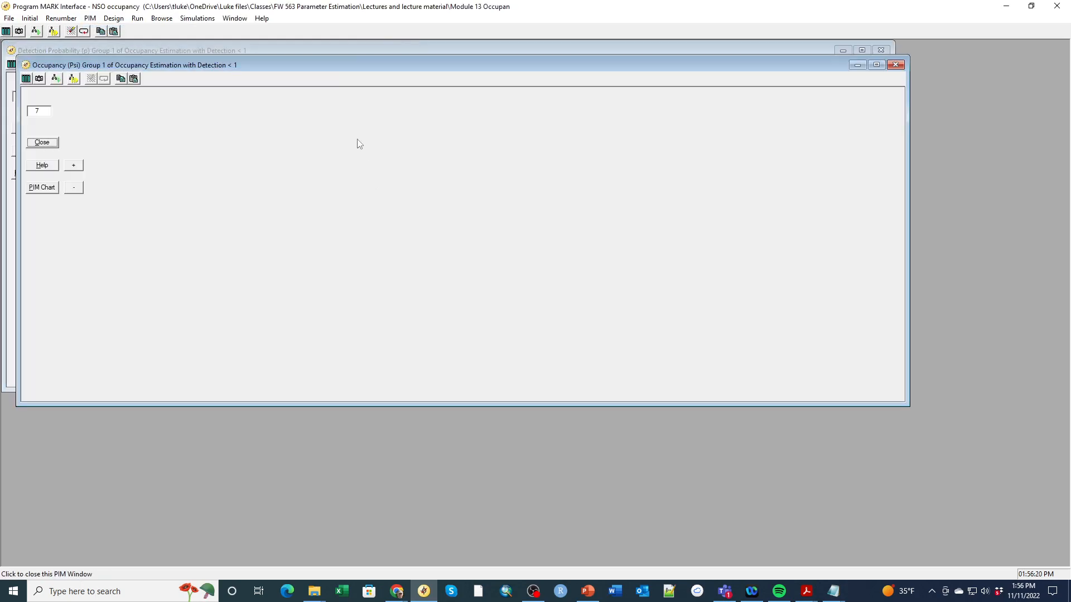
click(234, 19)
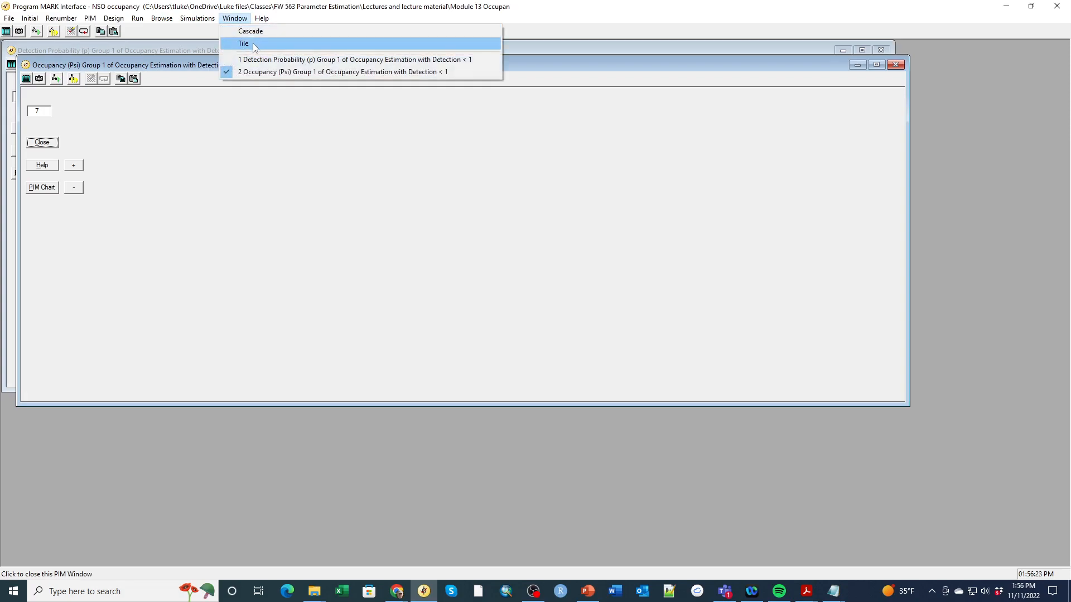
click(252, 44)
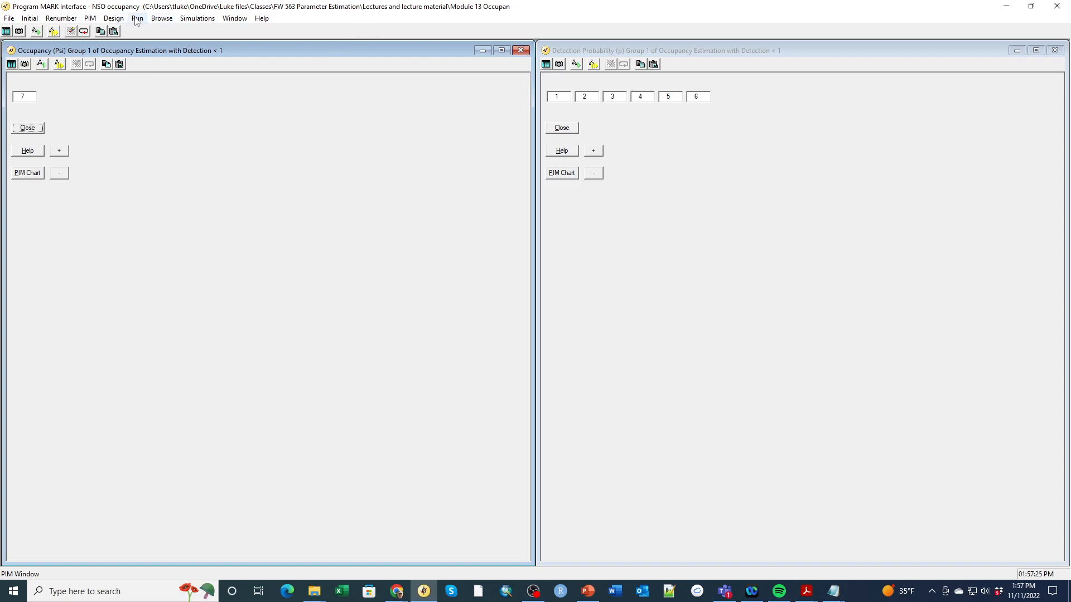
Display the parameter index chart, run the current structure as model psi(.)p(t), and append its output to the results database
click(91, 19)
click(104, 43)
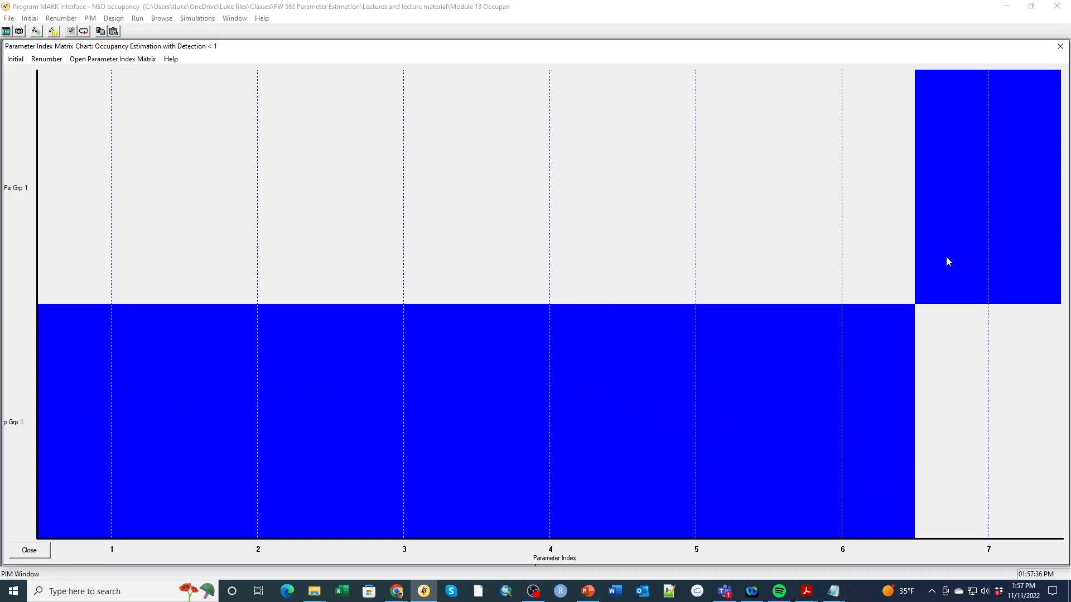
click(137, 19)
click(161, 29)
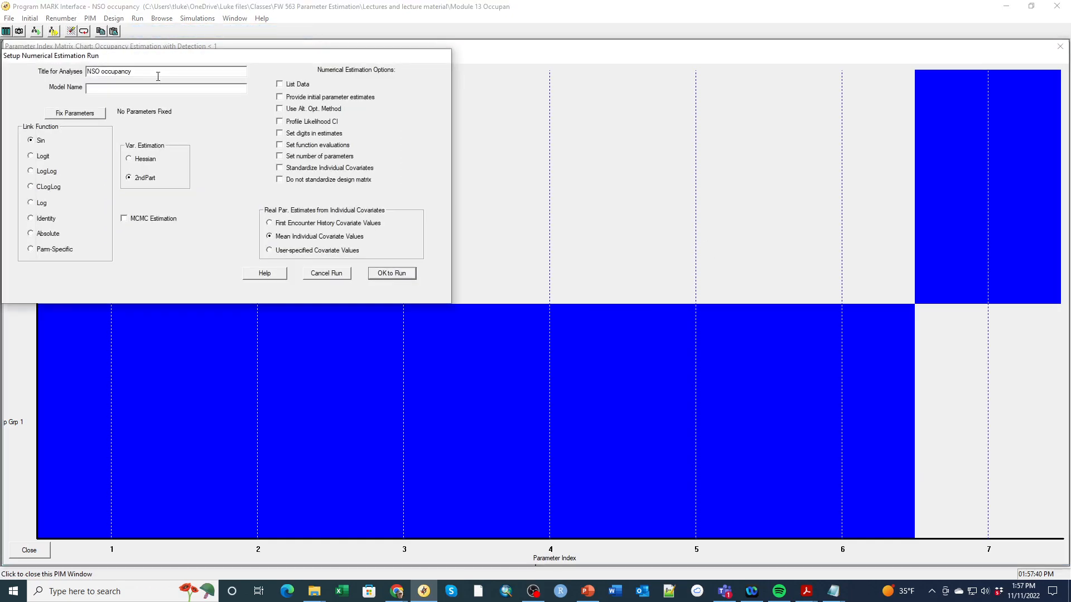
click(127, 87)
click(388, 274)
click(563, 333)
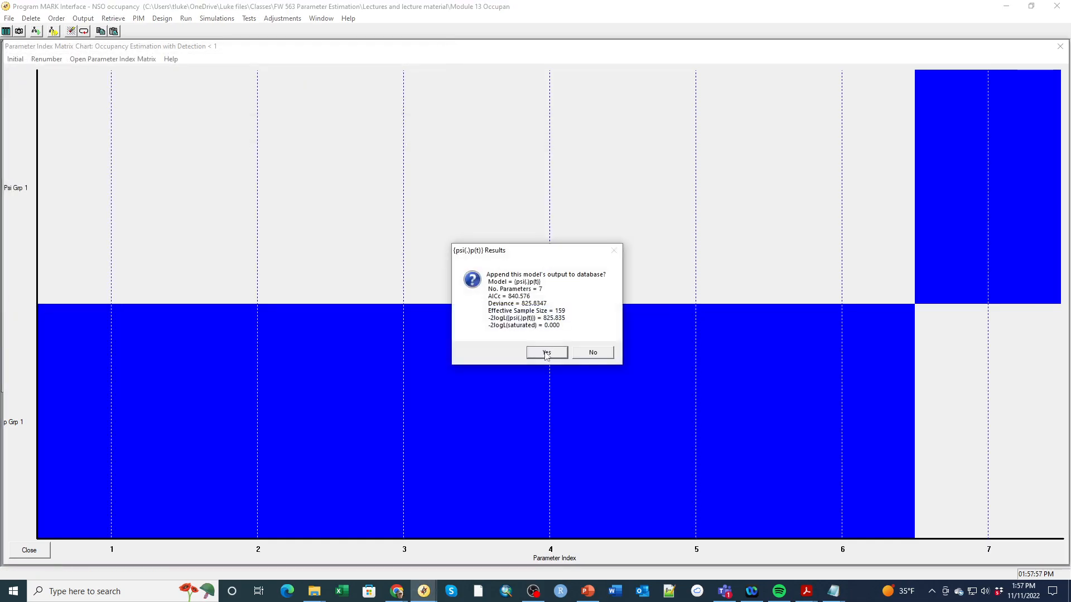
click(546, 353)
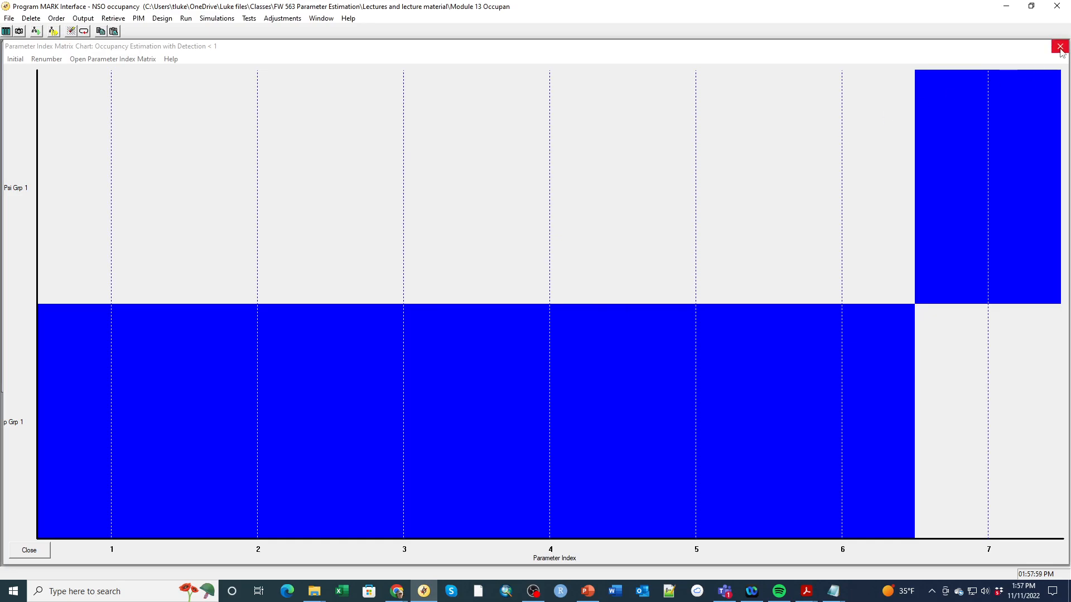
click(1060, 46)
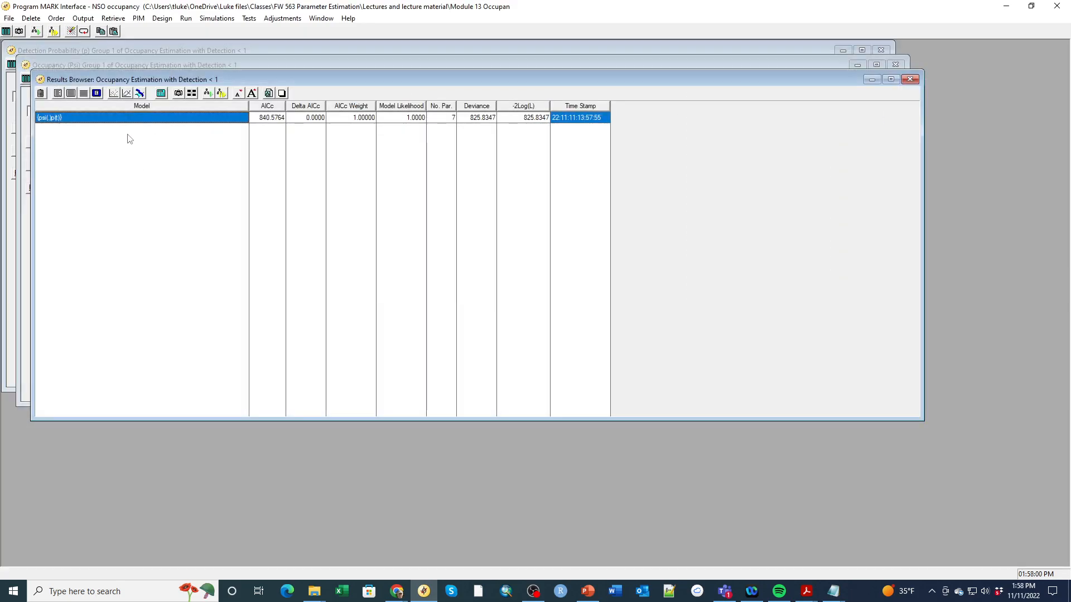
Make detection probability (p) constant in the parameter index chart and renumber the parameters with overlap
click(178, 94)
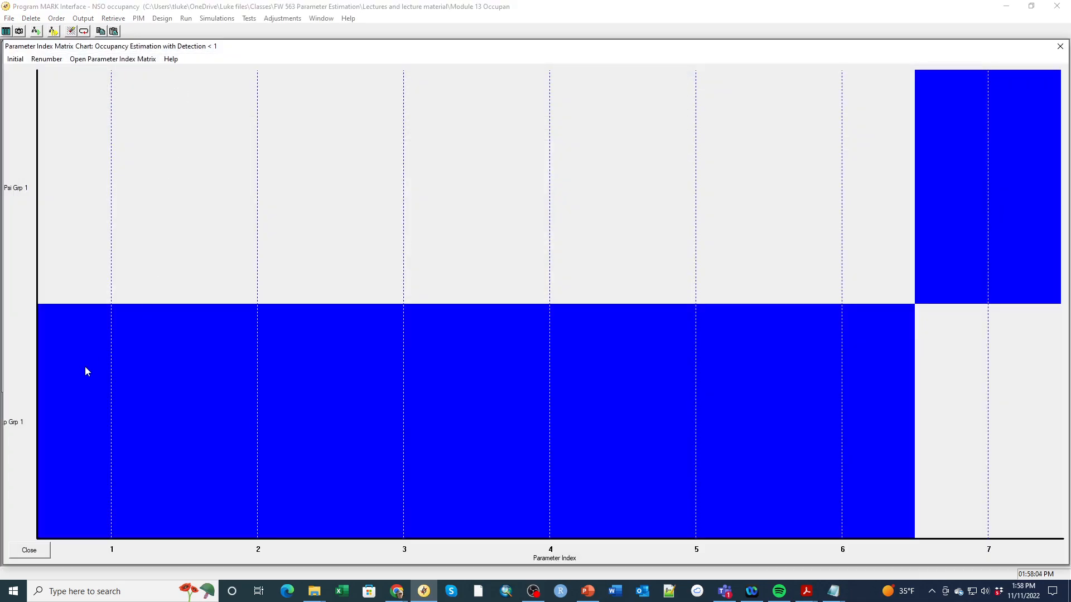
right_click(85, 367)
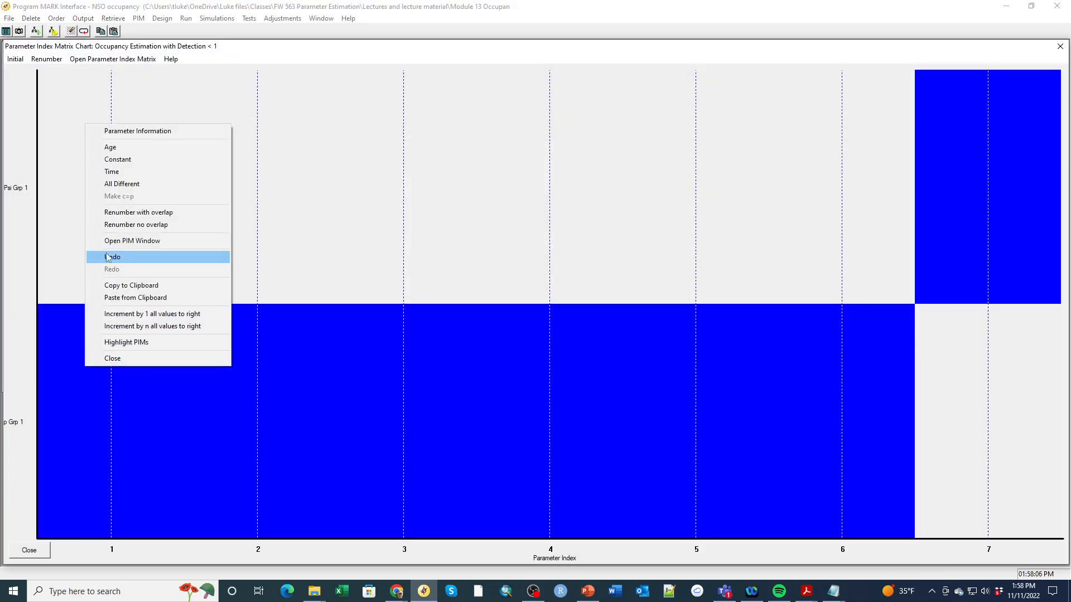
click(113, 160)
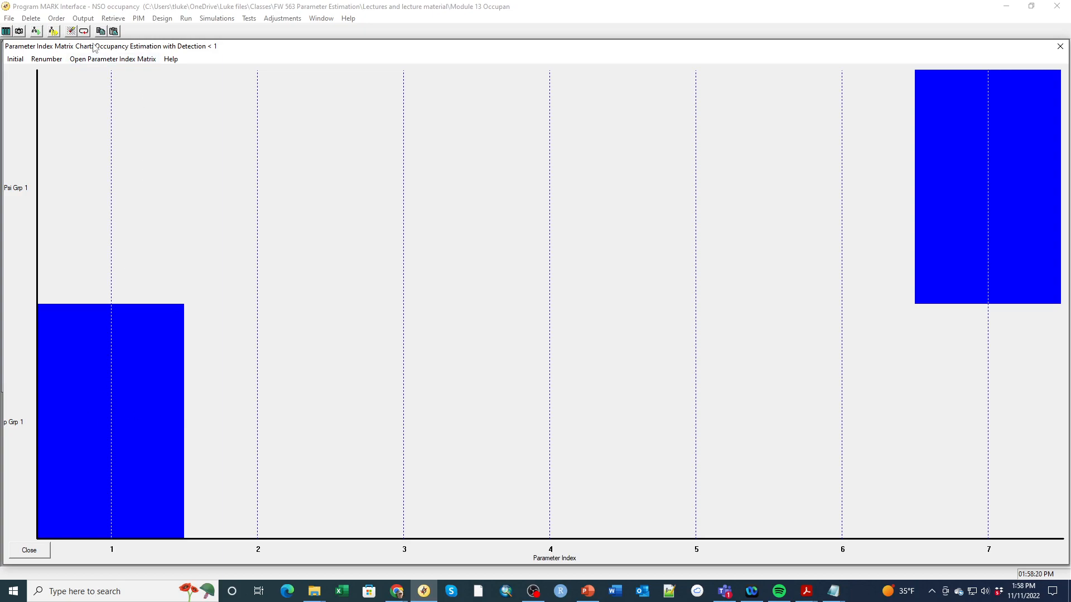
click(46, 59)
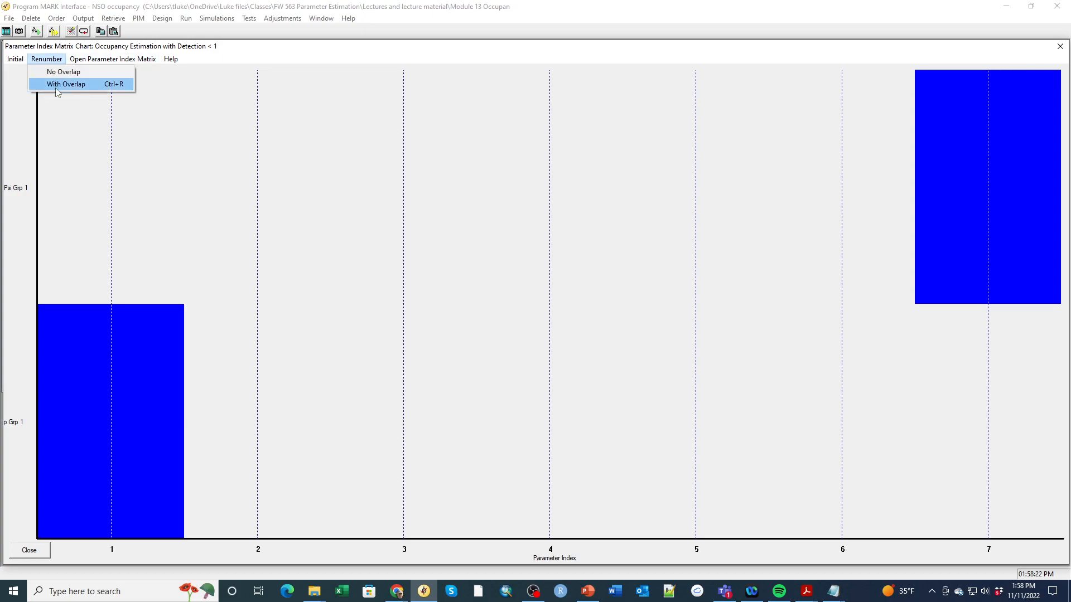
click(55, 88)
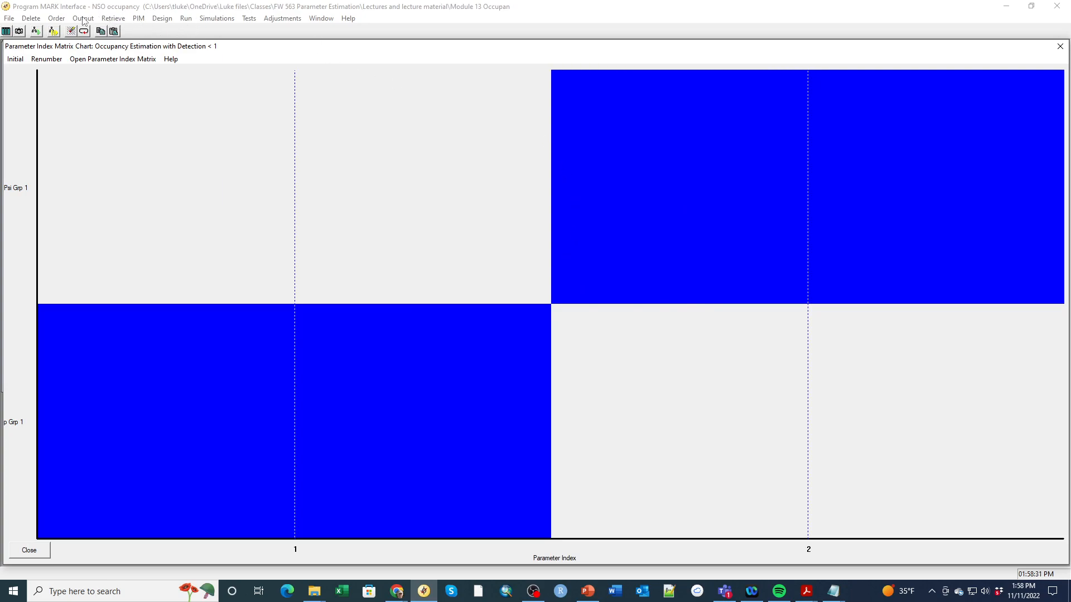
Run the current structure as model psi(.)p(.) with an identity design matrix, append its output to the results database, and close the parameter index chart
click(185, 19)
click(191, 44)
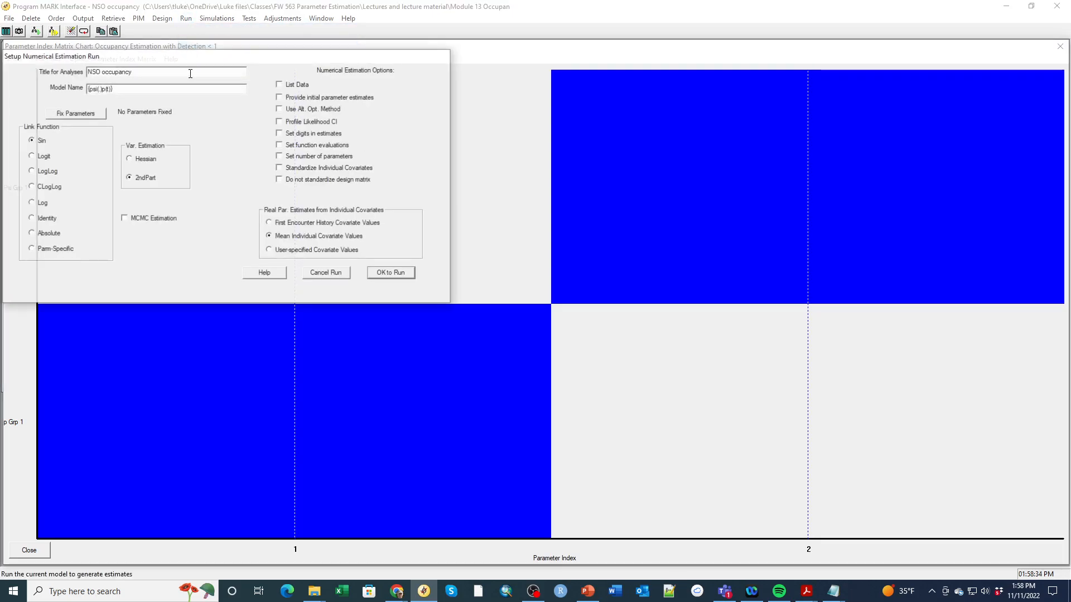
double_click(108, 89)
click(146, 88)
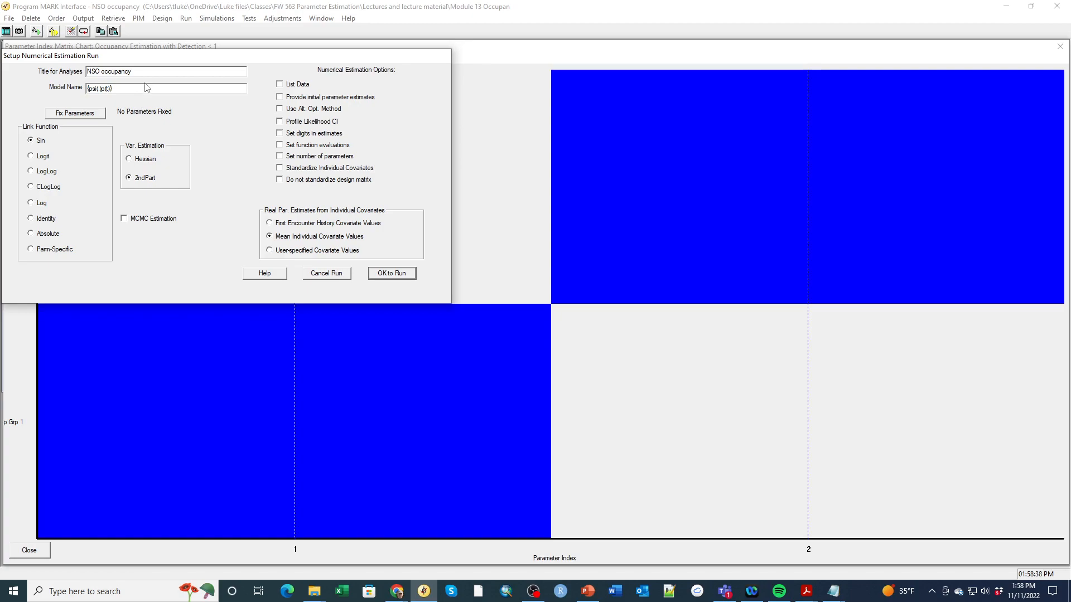
key(BackSpace)
text(.)
click(395, 274)
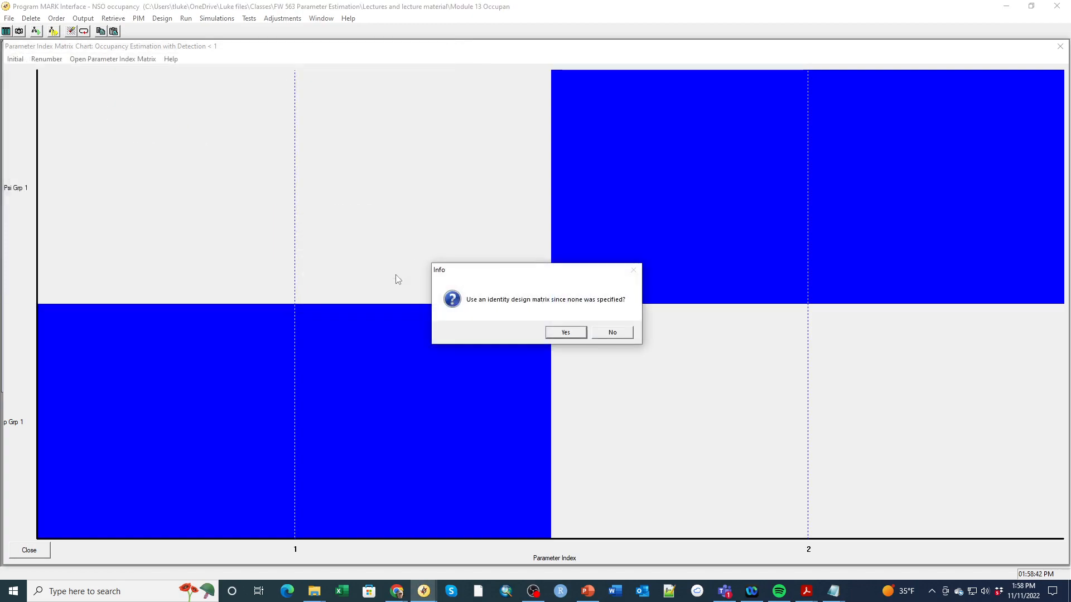
click(566, 333)
click(551, 353)
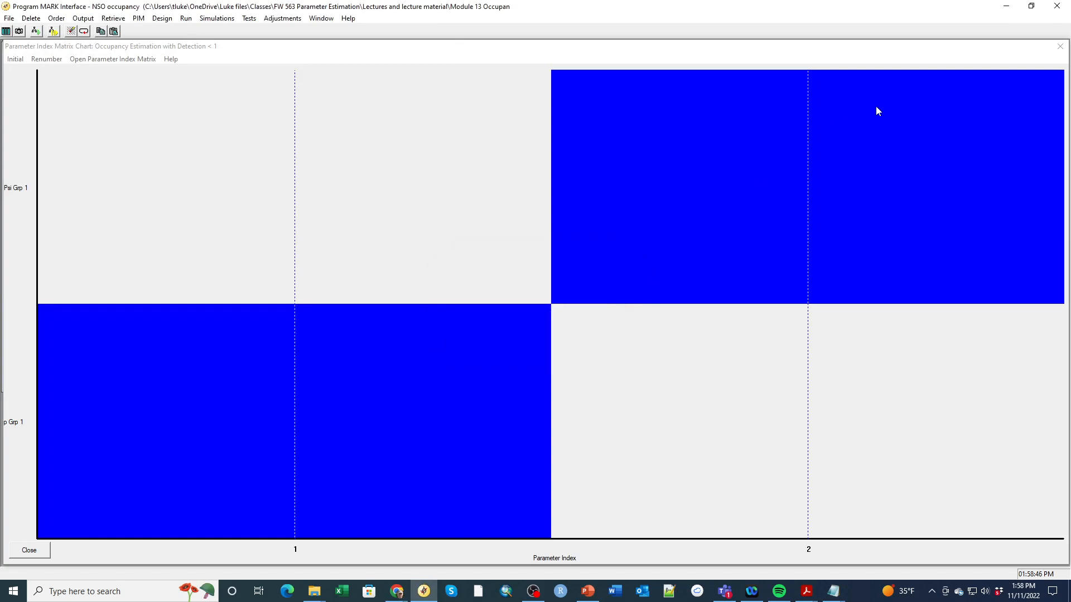
click(1060, 46)
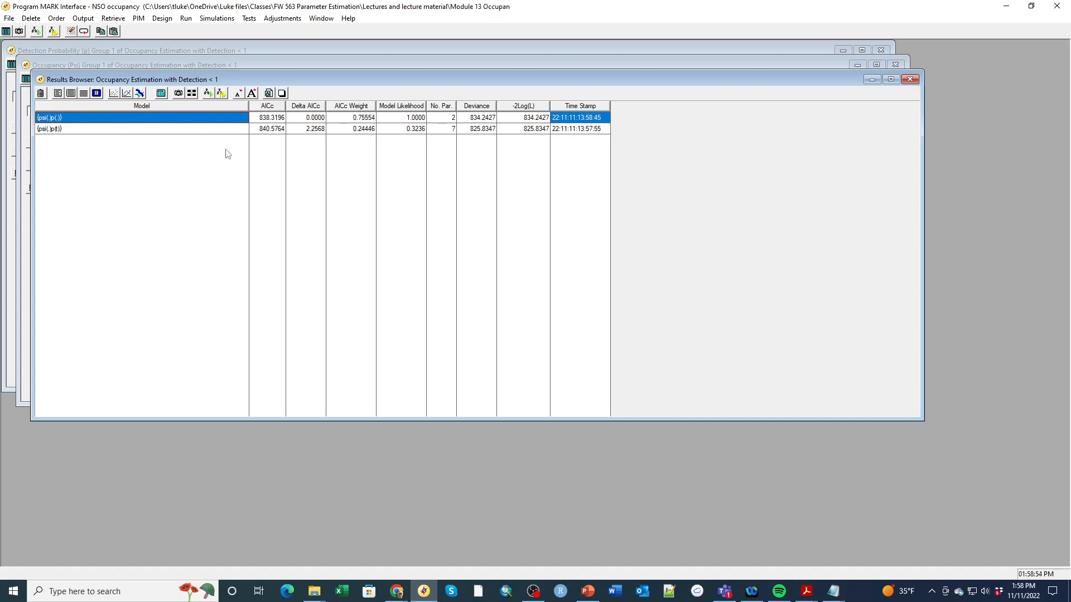
click(466, 129)
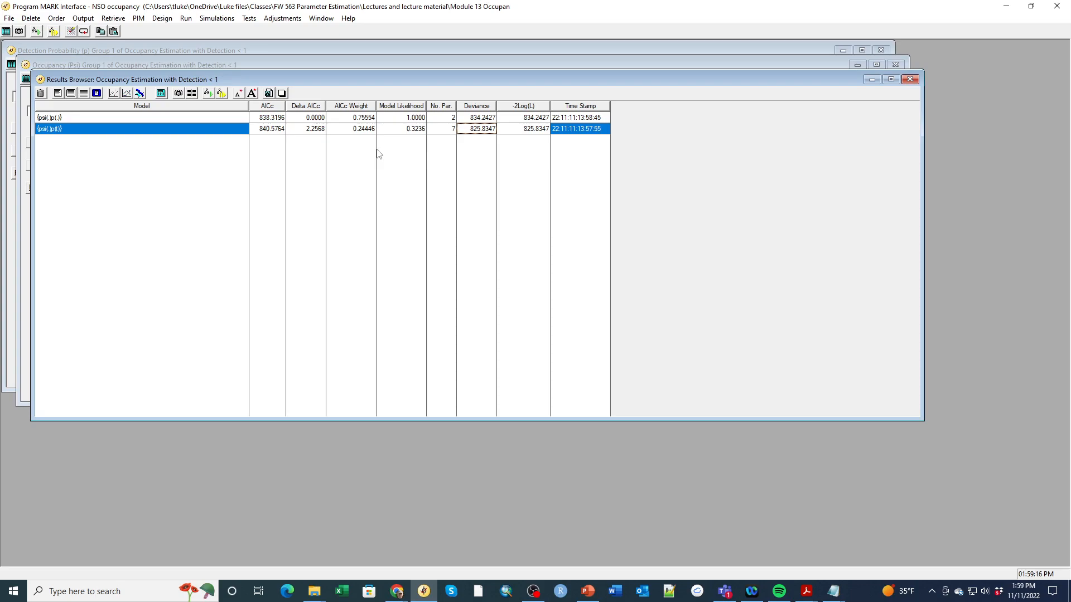
click(104, 131)
click(160, 19)
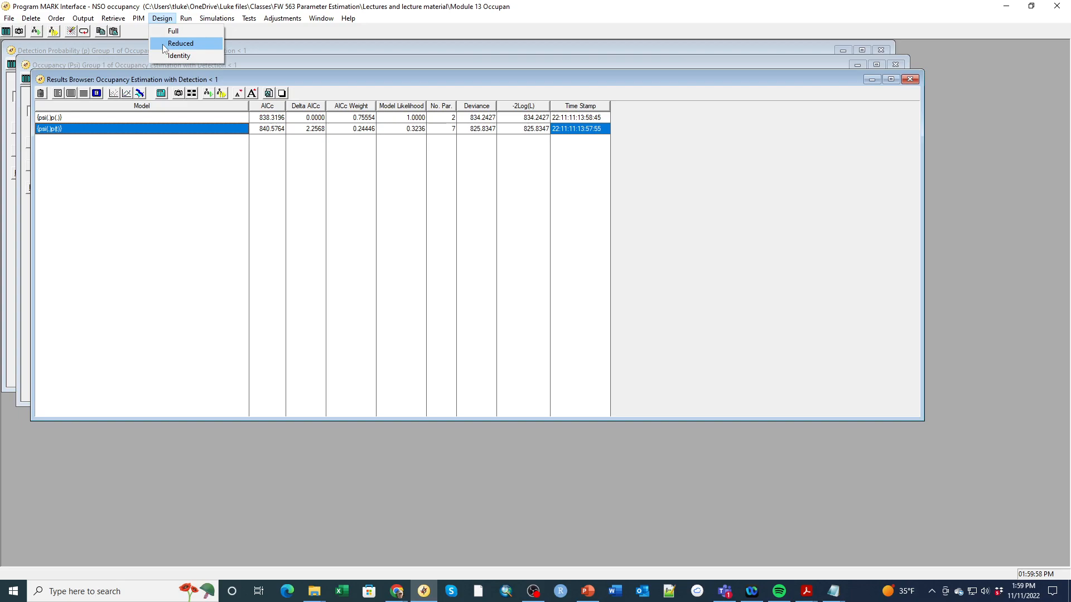
click(163, 44)
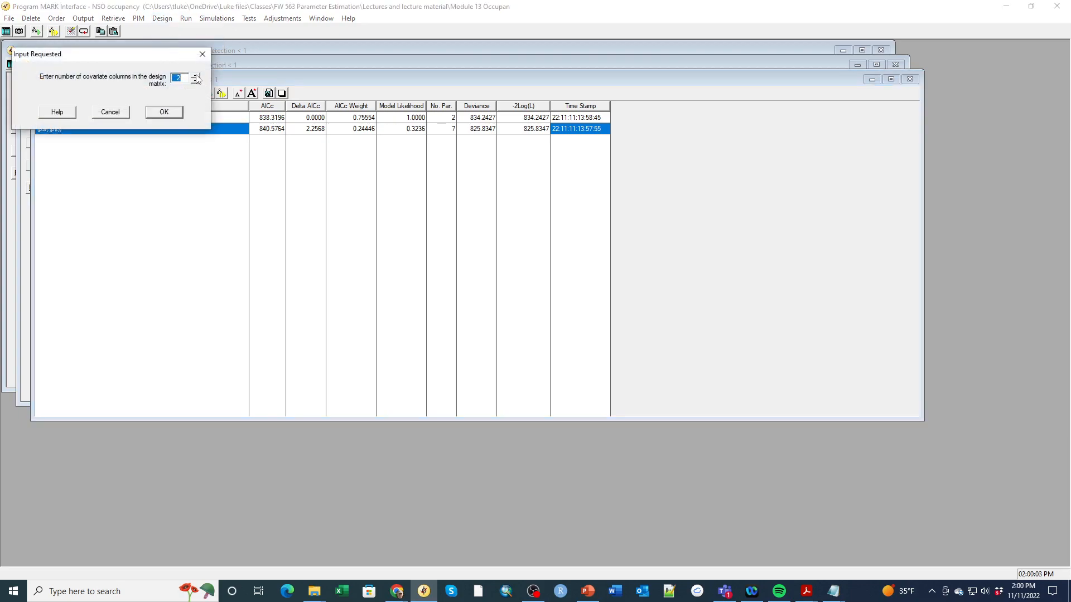
click(114, 114)
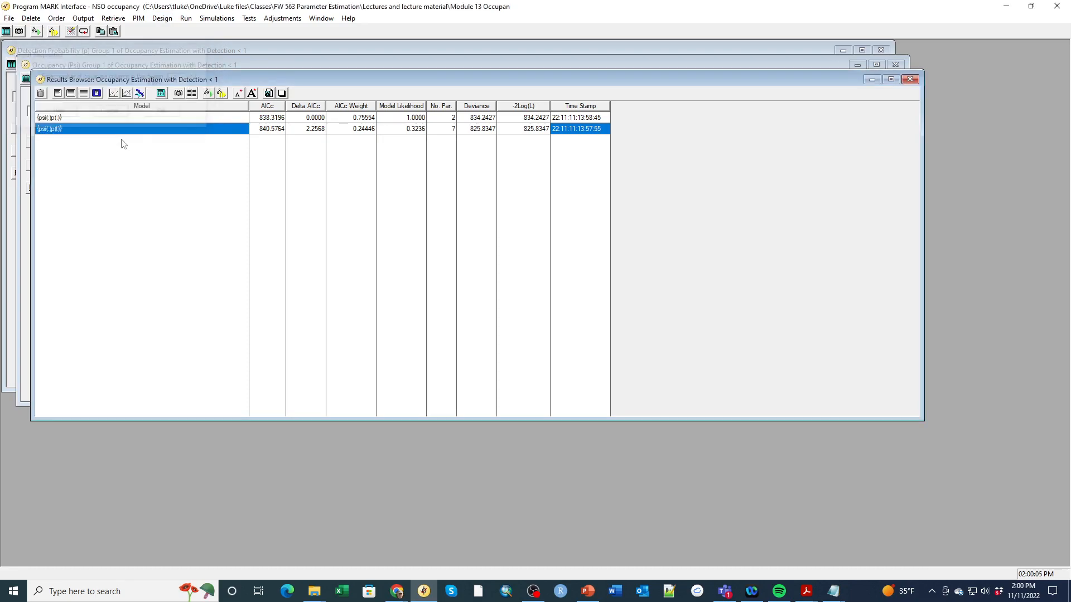
Retrieve the psi(.)p(t) model from the results browser
click(112, 117)
click(74, 130)
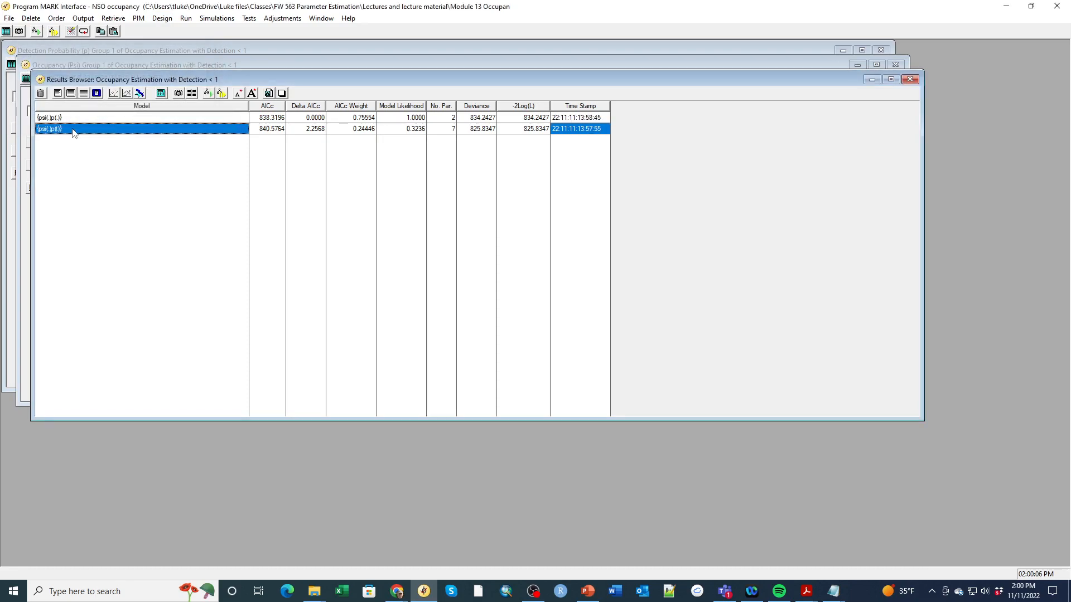
click(191, 93)
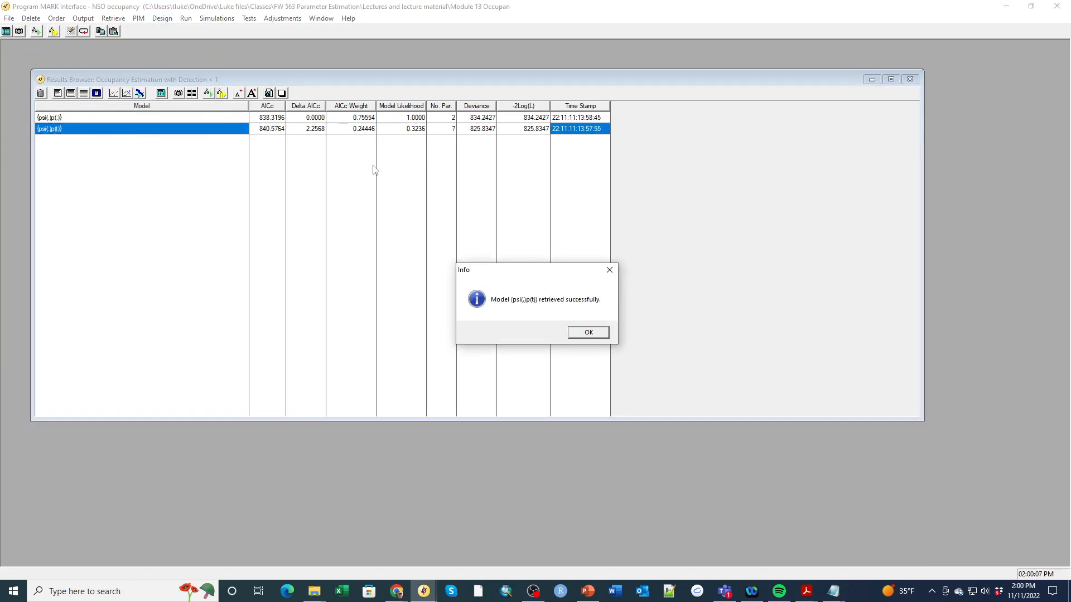
click(580, 334)
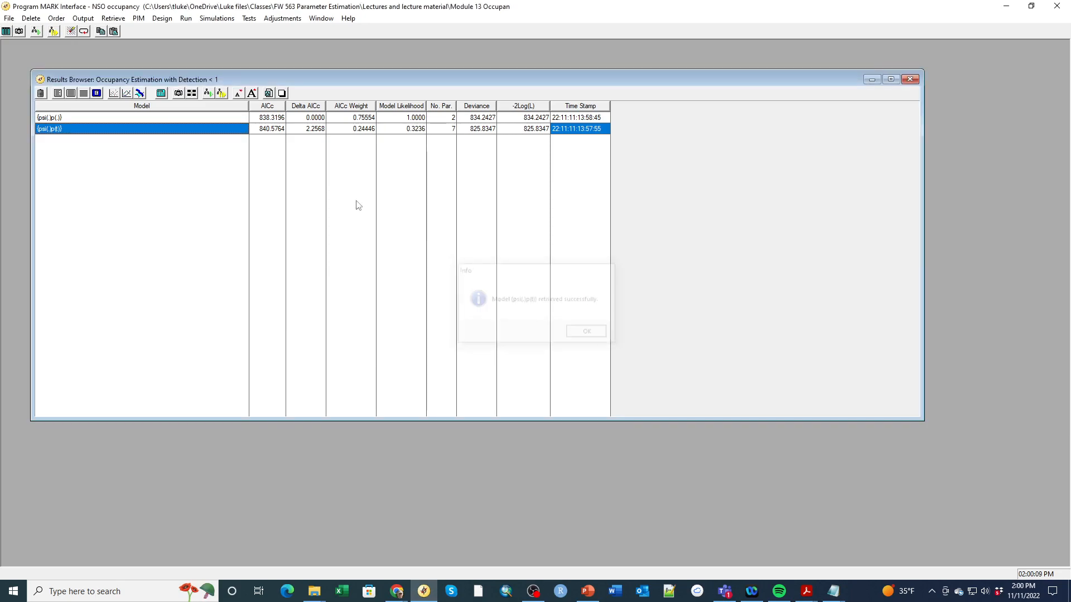
Create a reduced design matrix with 3 covariate columns, keeping the parameter label column between B1 and B2
click(162, 19)
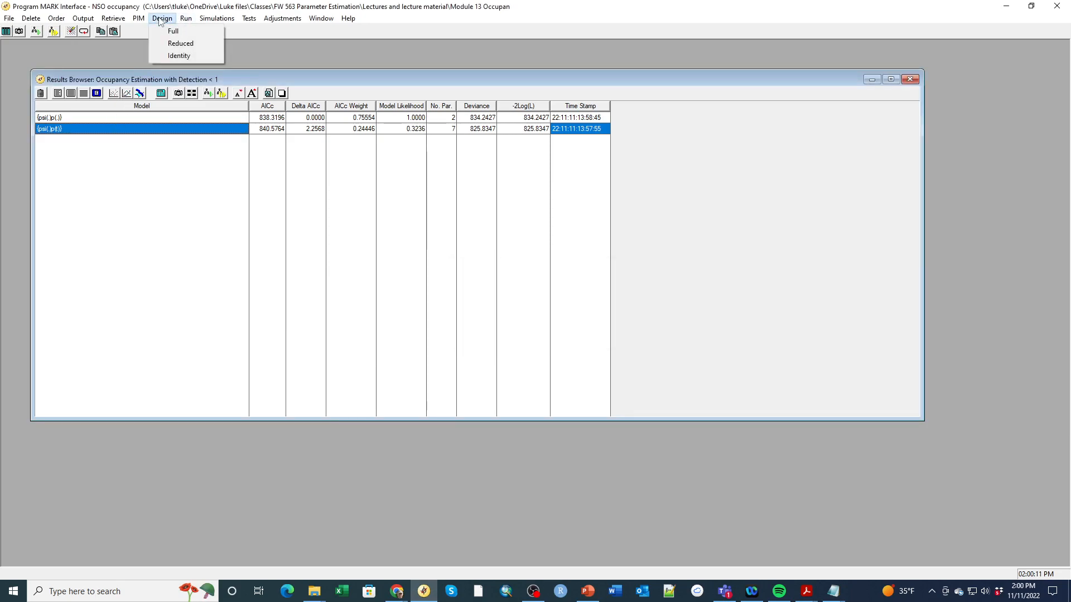
click(164, 43)
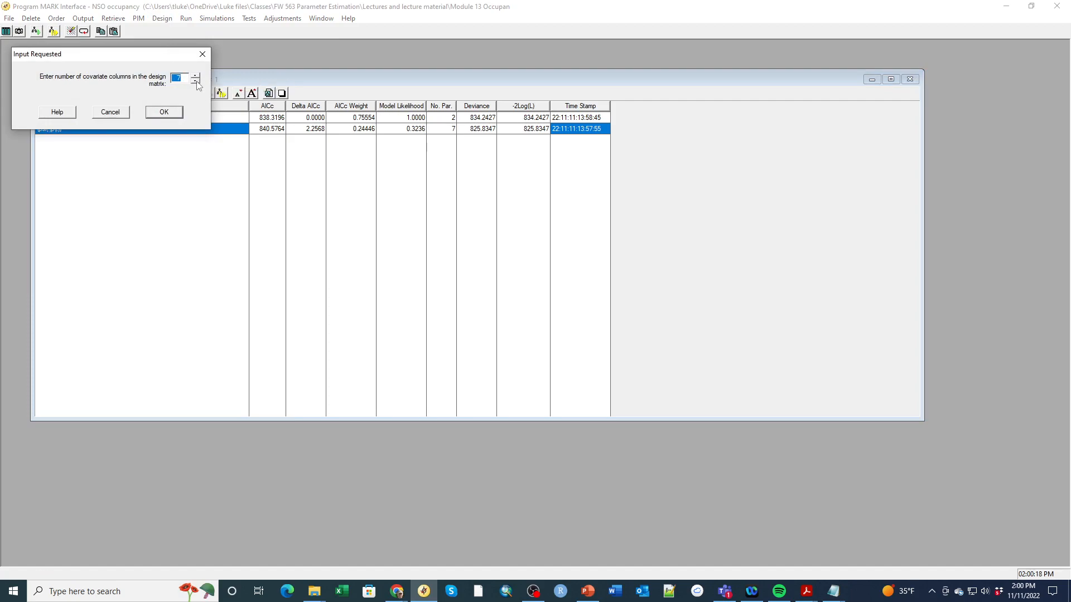
text(3)
click(170, 114)
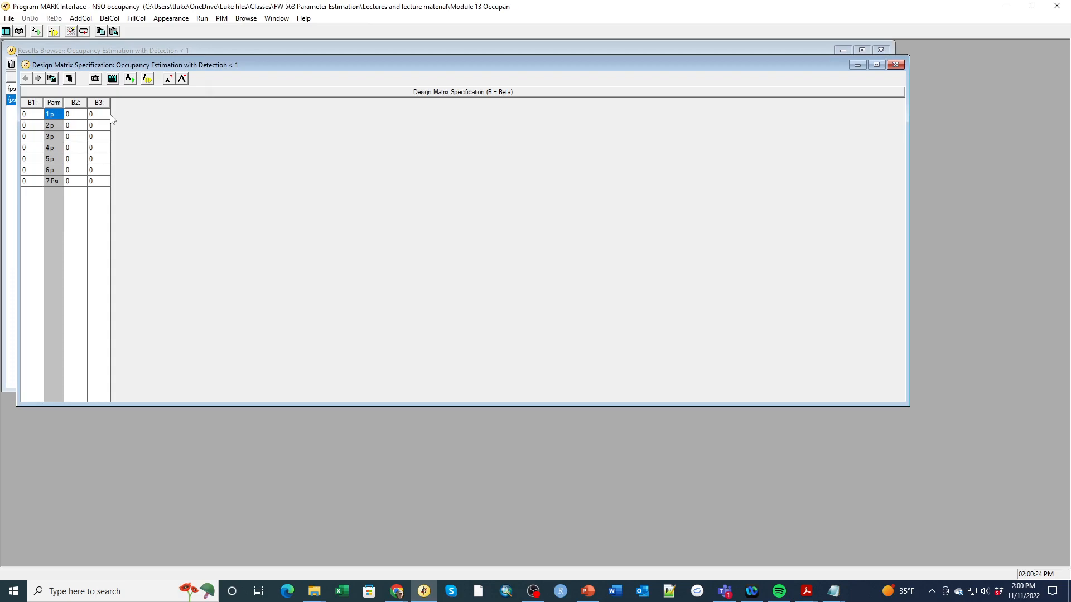
drag(55, 103, 81, 105)
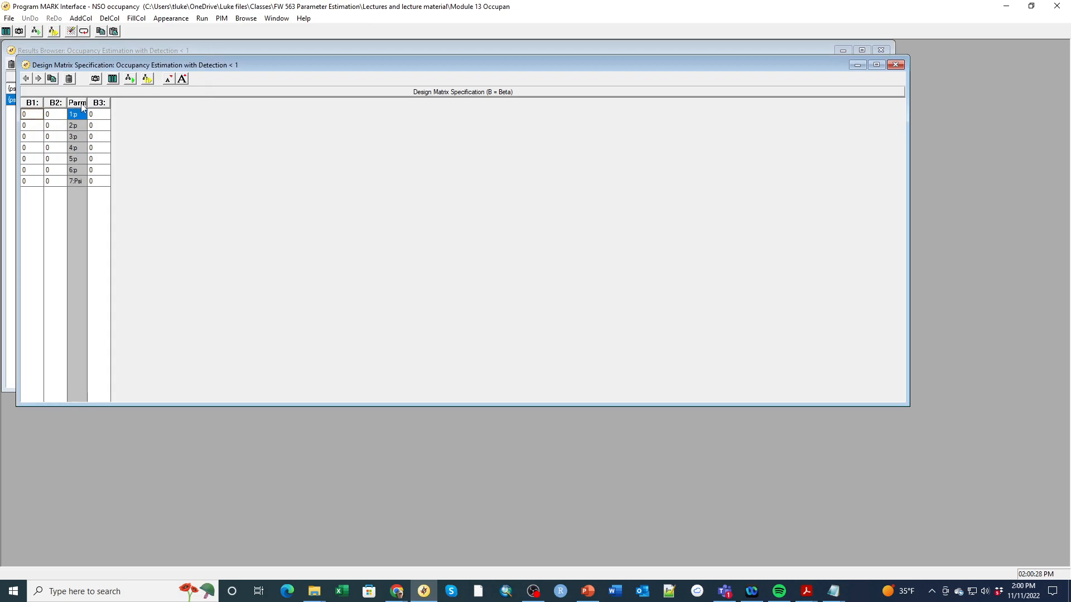
drag(81, 104, 55, 106)
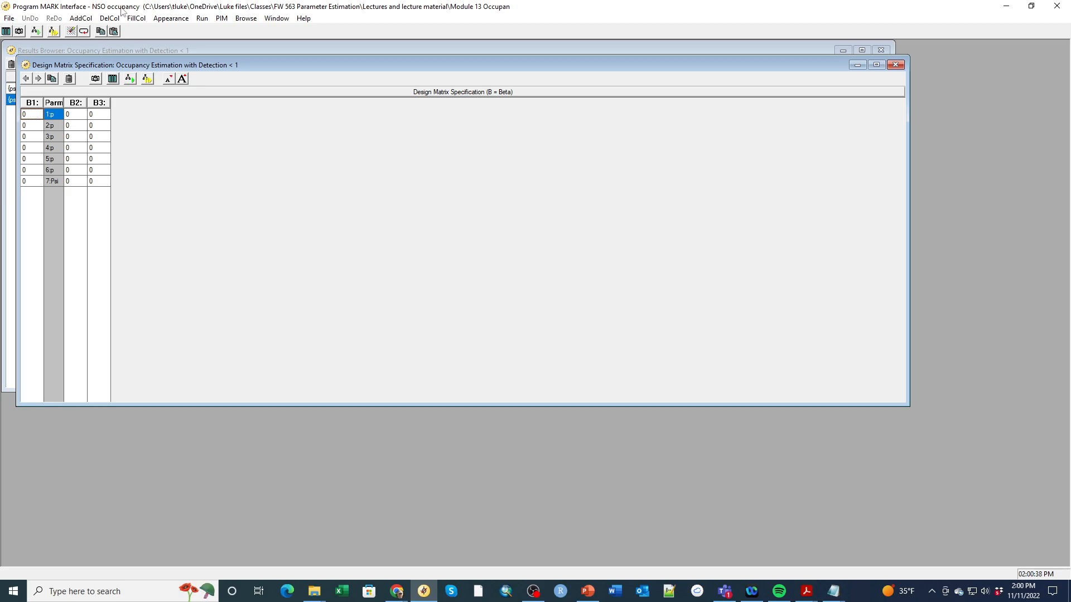
Fill column B1 with a partial intercept for the six p rows and enter 1 in column B2 for the Psi row
click(84, 20)
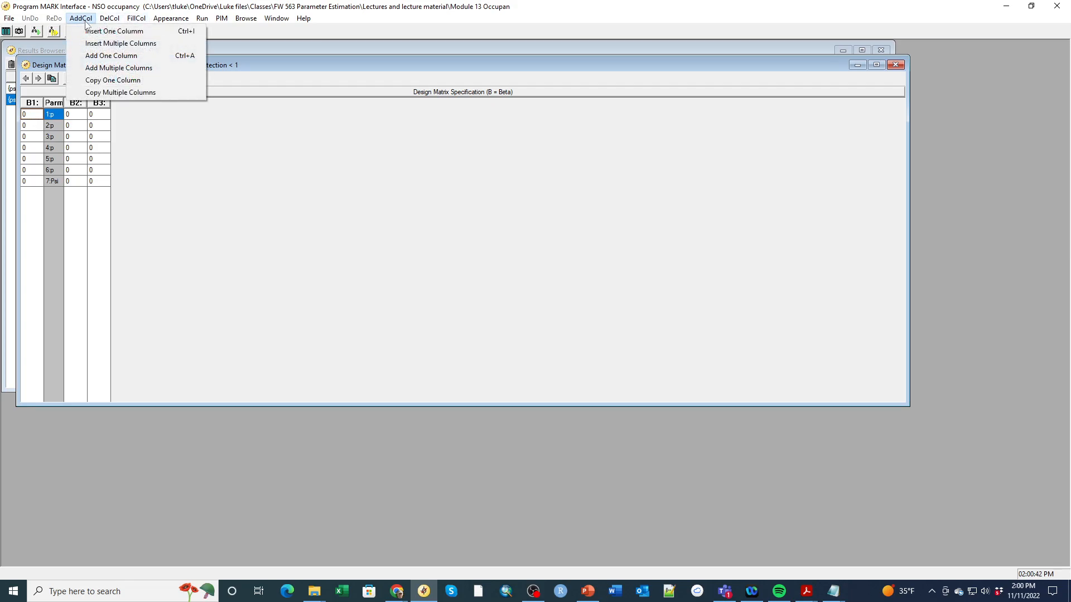
click(138, 20)
click(139, 21)
click(149, 44)
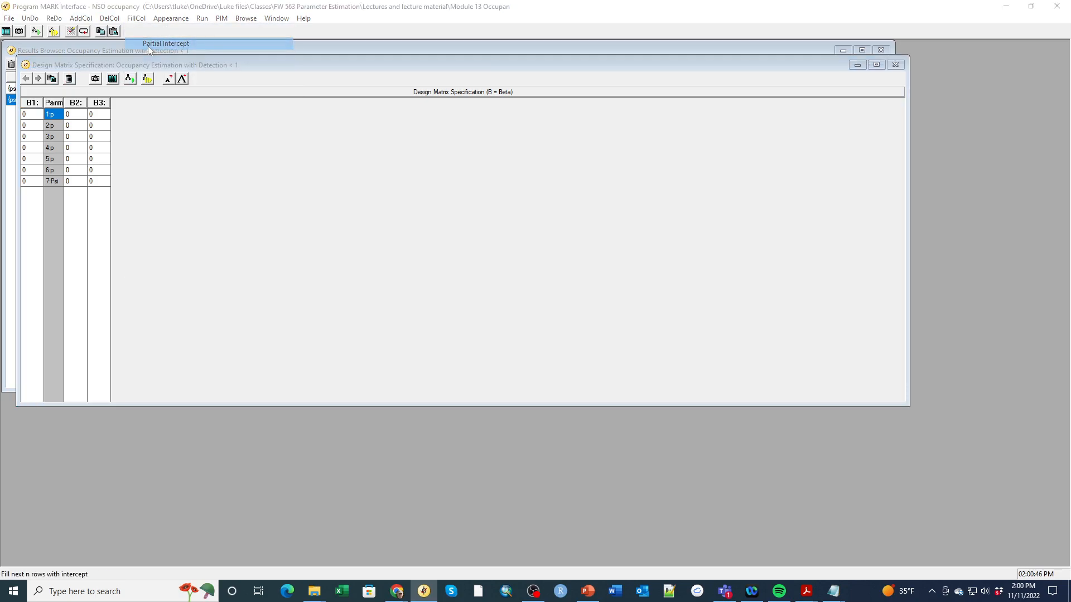
click(180, 176)
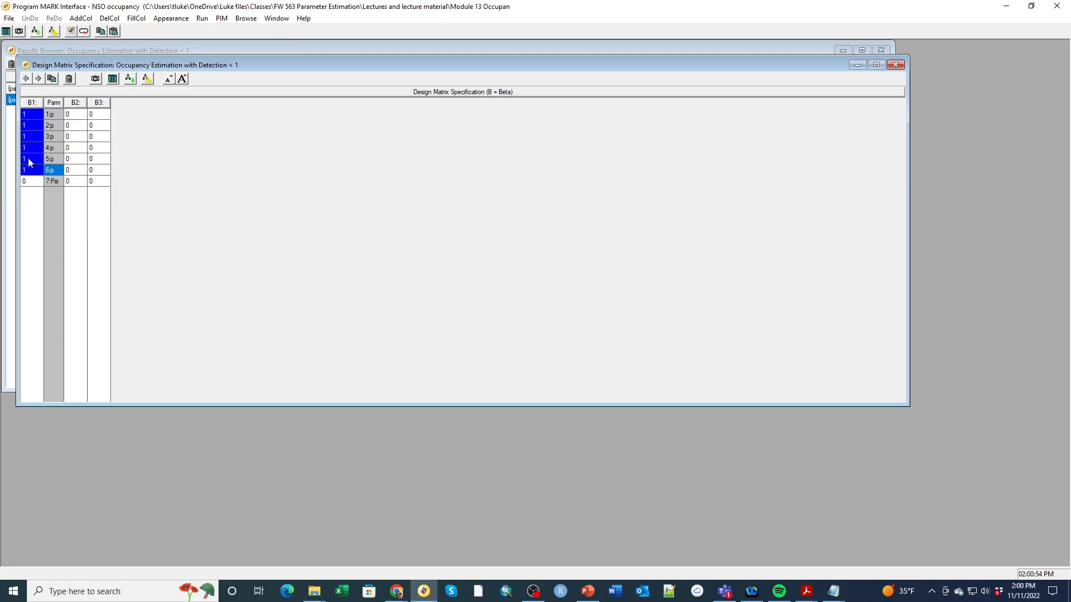
click(74, 182)
text(1)
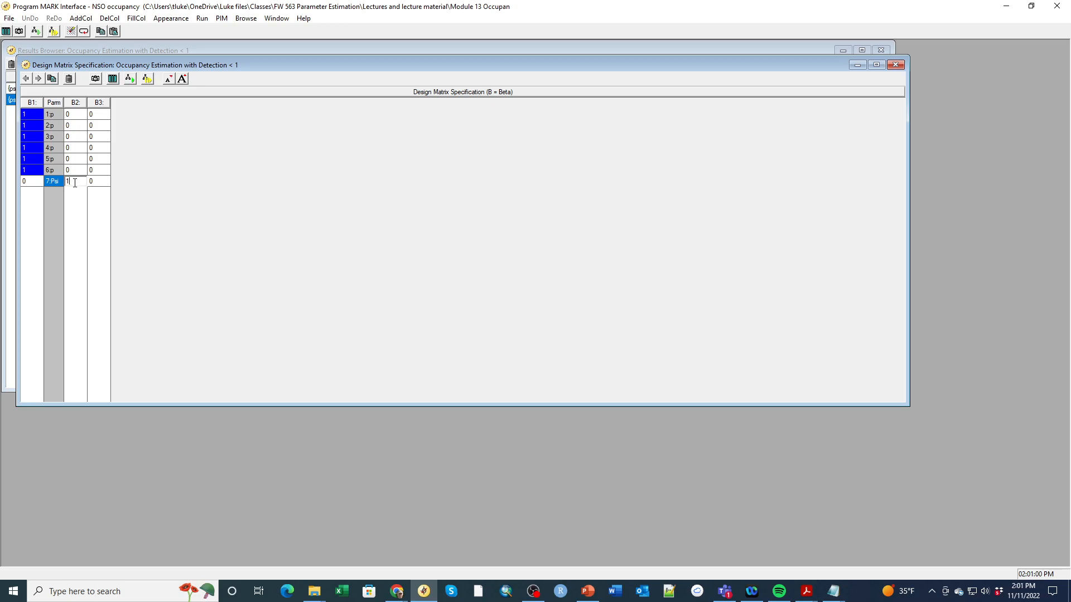
Insert the individual covariate BAOW into column B3 of the Psi row
click(100, 185)
right_click(101, 186)
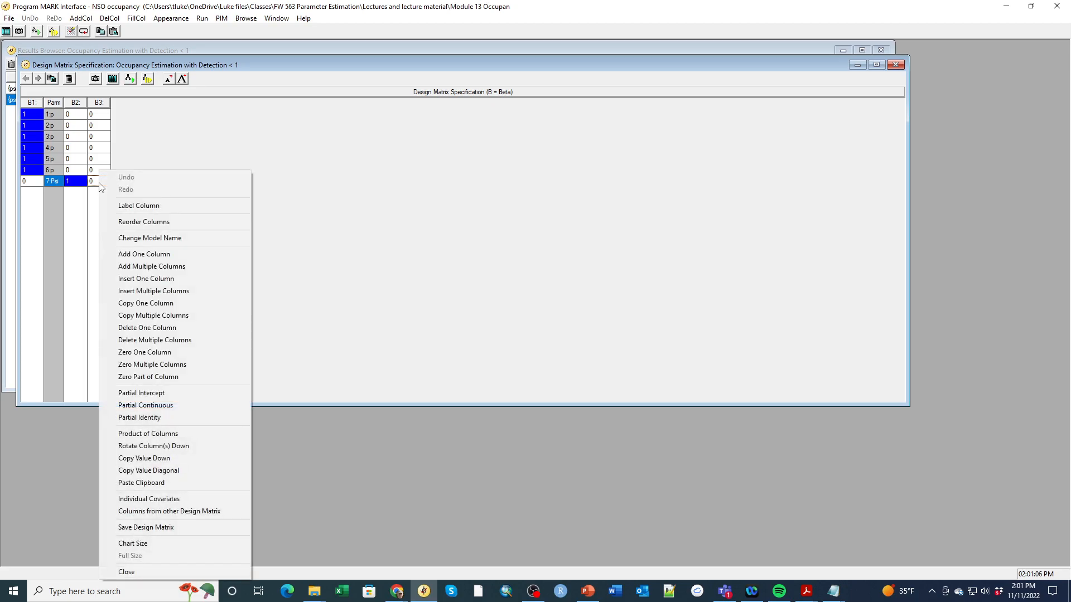
click(135, 501)
click(59, 126)
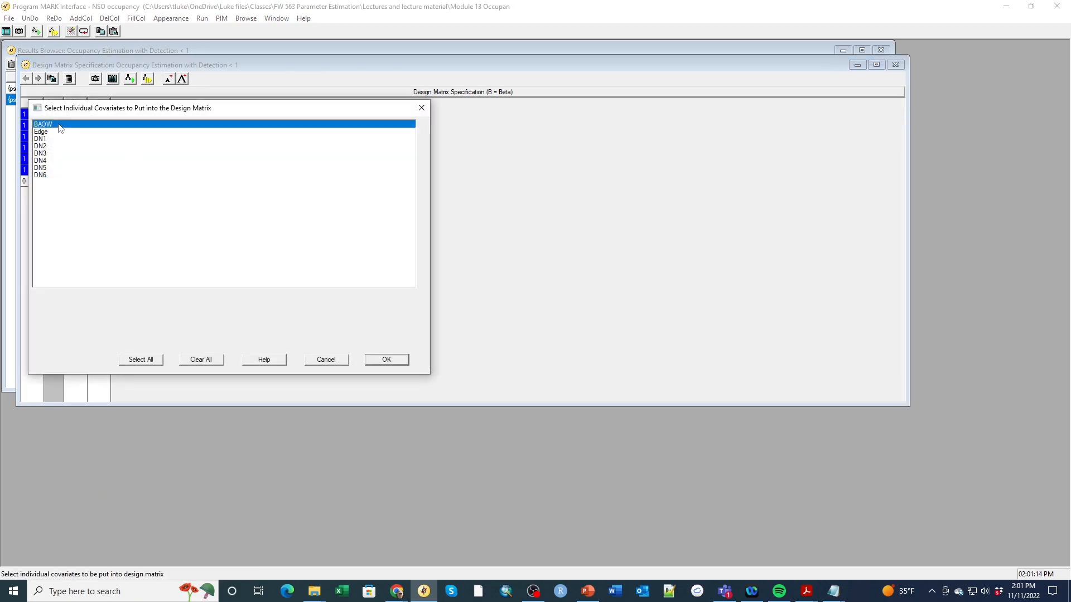
click(387, 359)
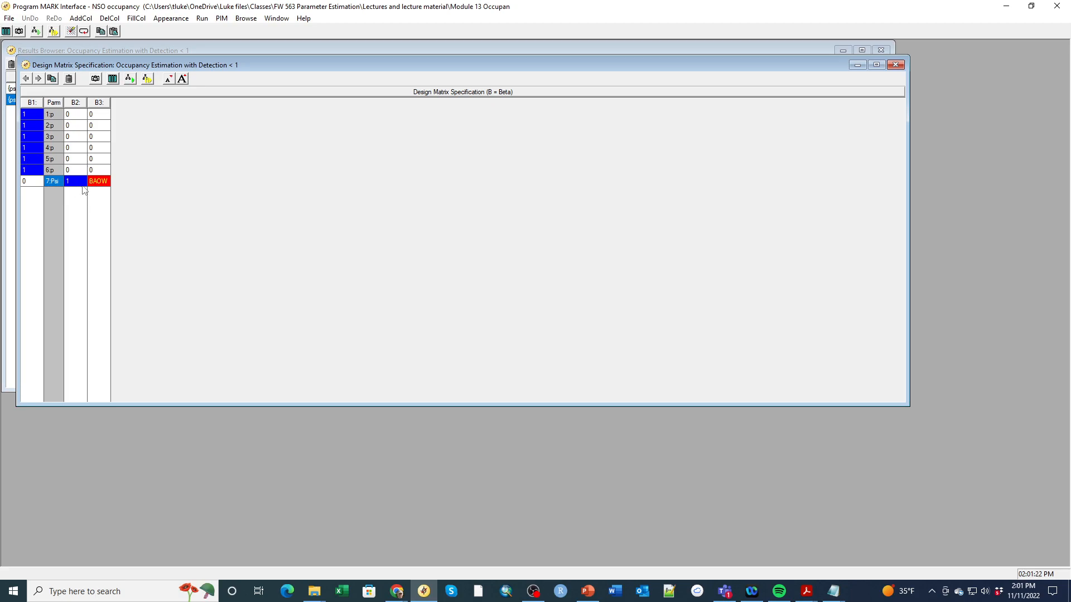
Run the design matrix as model psi(BAOW)p(.) with the Logit link and append its output to the results database
click(200, 20)
click(215, 32)
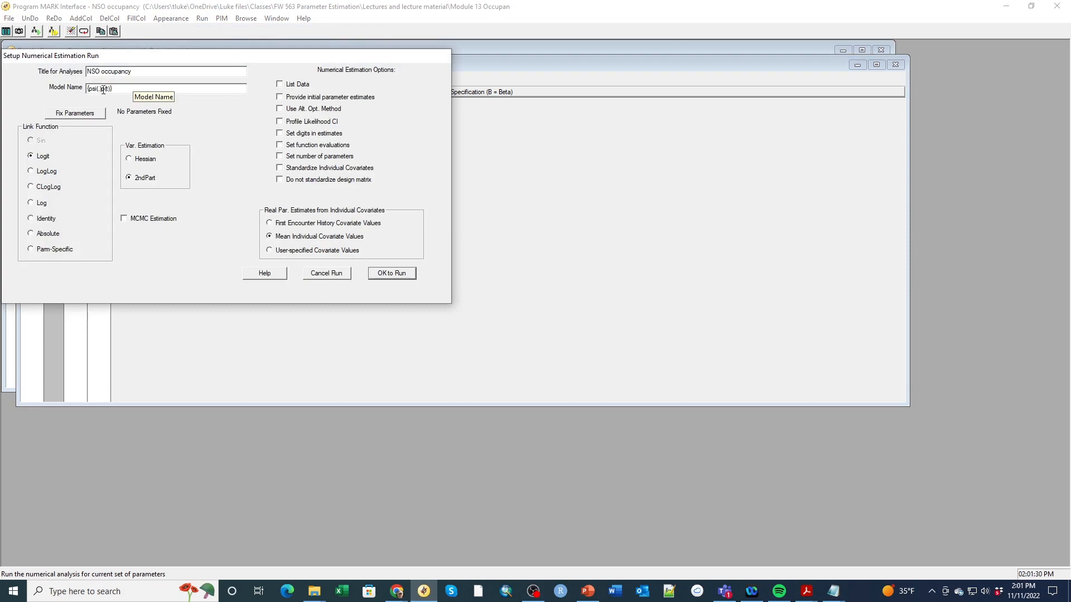
mouse_move(101, 89)
mouse_down()
mouse_move(89, 89)
mouse_move(104, 90)
mouse_up()
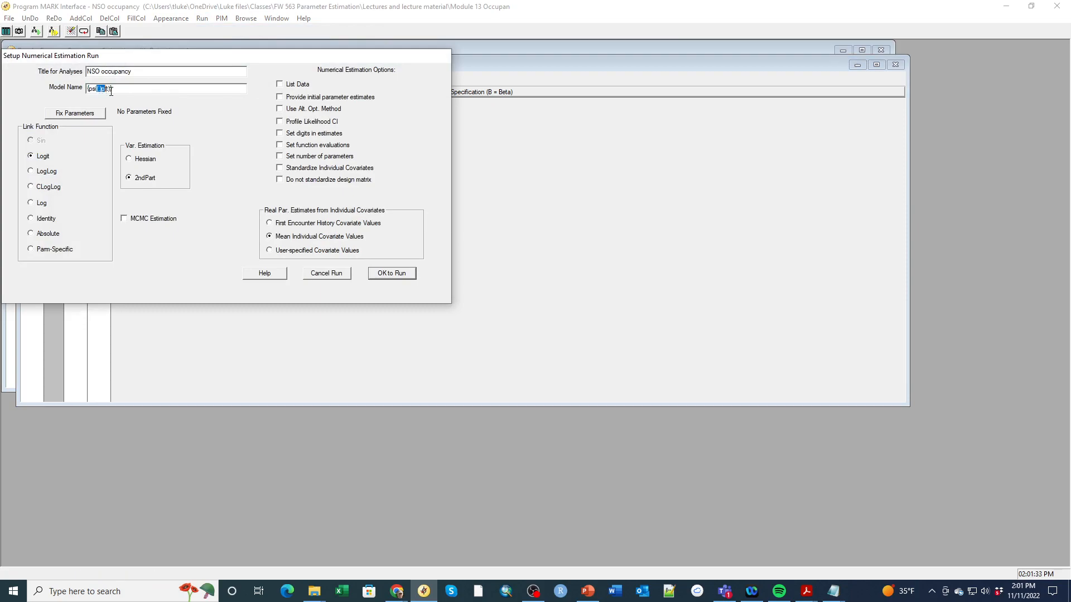
key(Left)
key(BackSpace)
text(BAOW)p(.)
click(392, 276)
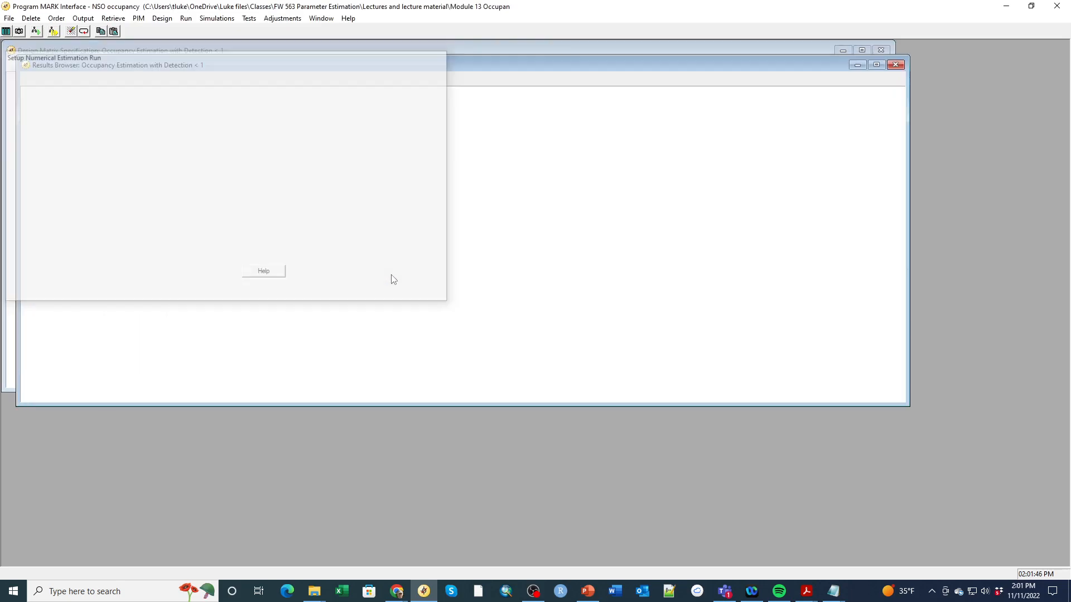
click(545, 352)
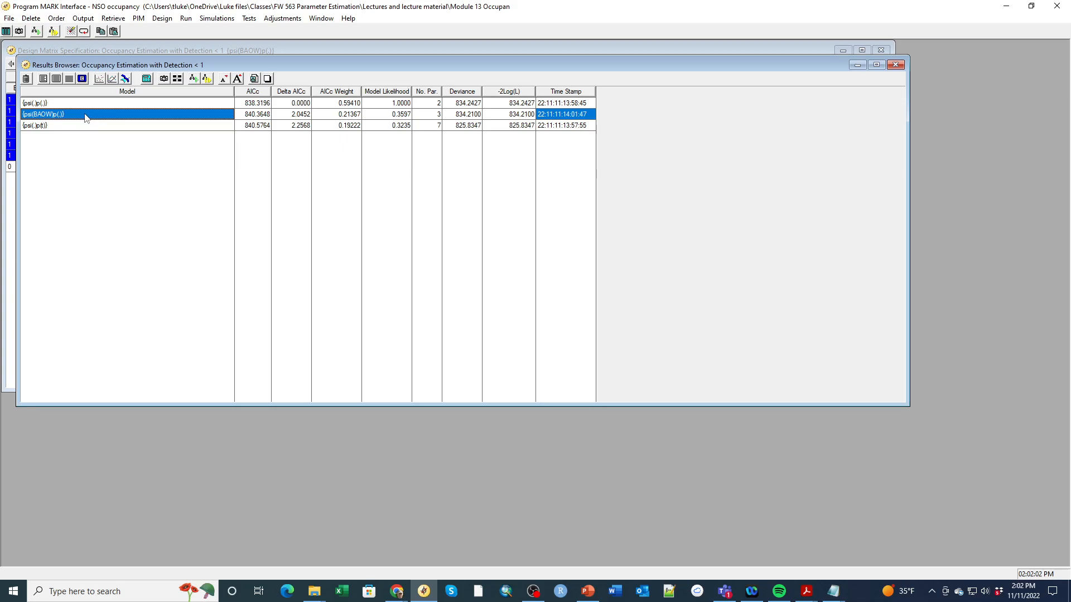
Retrieve model psi(BAOW)p(.) and replace the covariate in the Psi row of column B3 with Edge
click(177, 79)
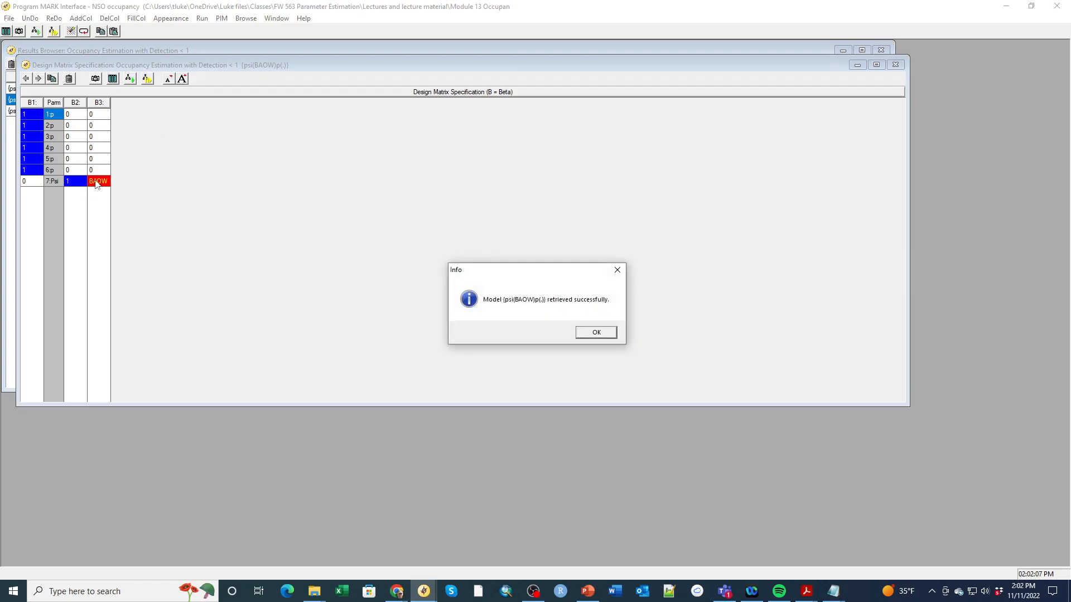
click(599, 334)
click(107, 185)
right_click(108, 184)
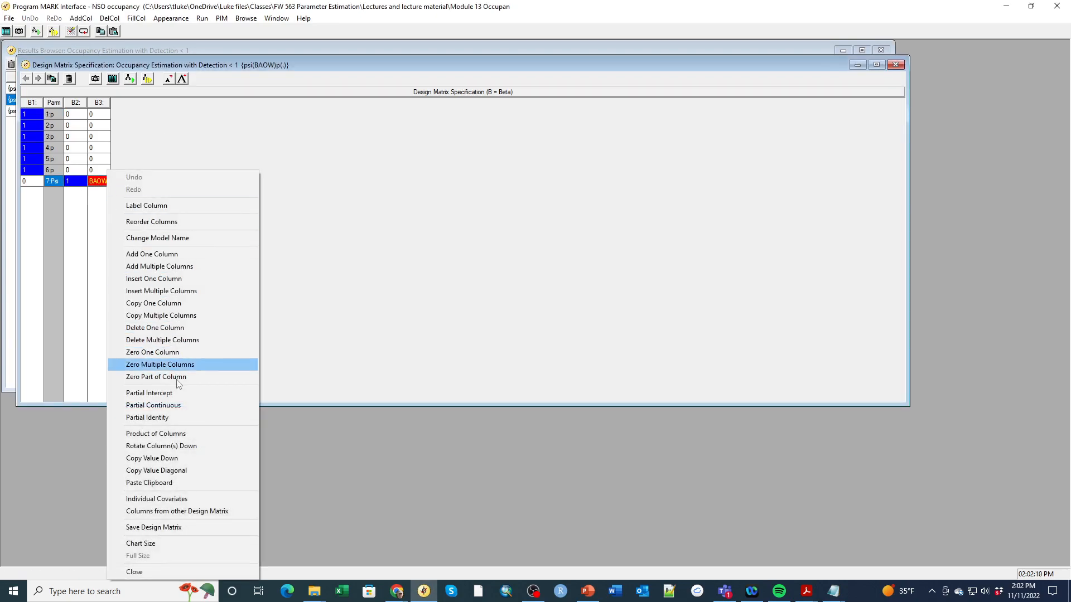
click(189, 500)
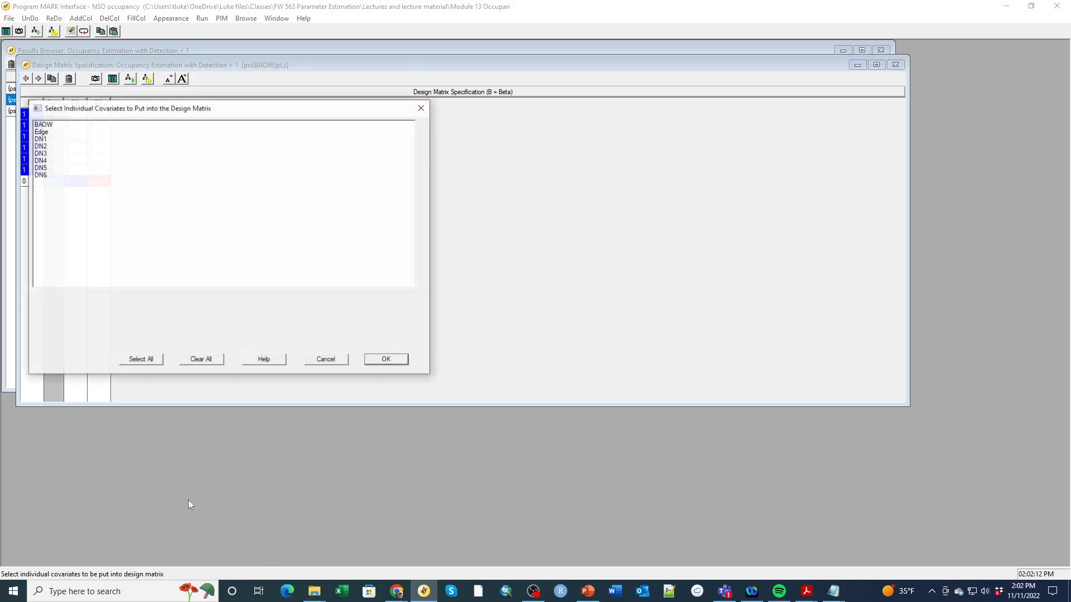
click(44, 132)
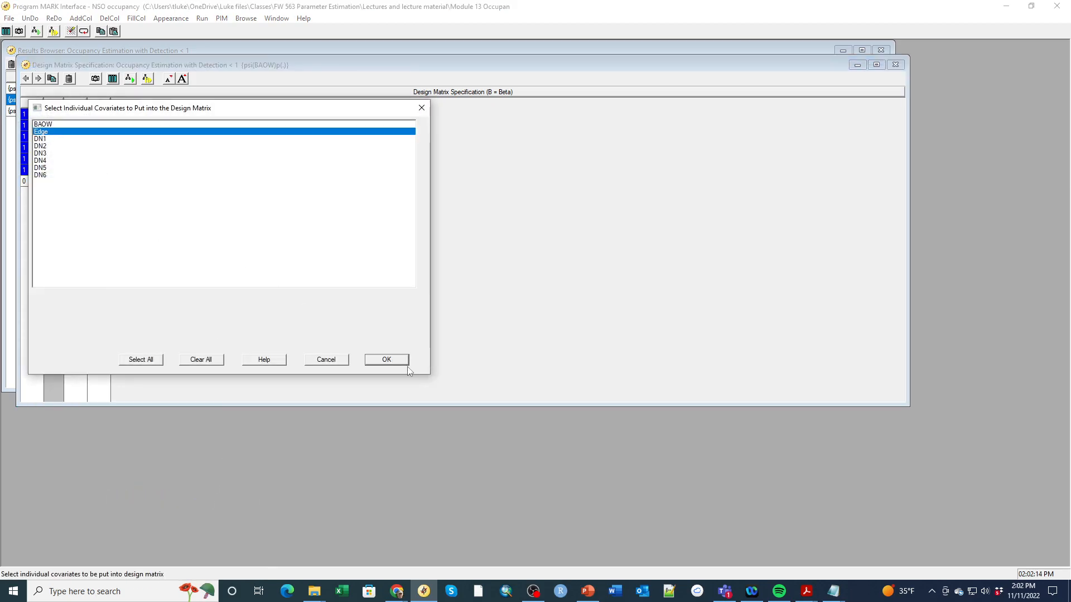
click(386, 360)
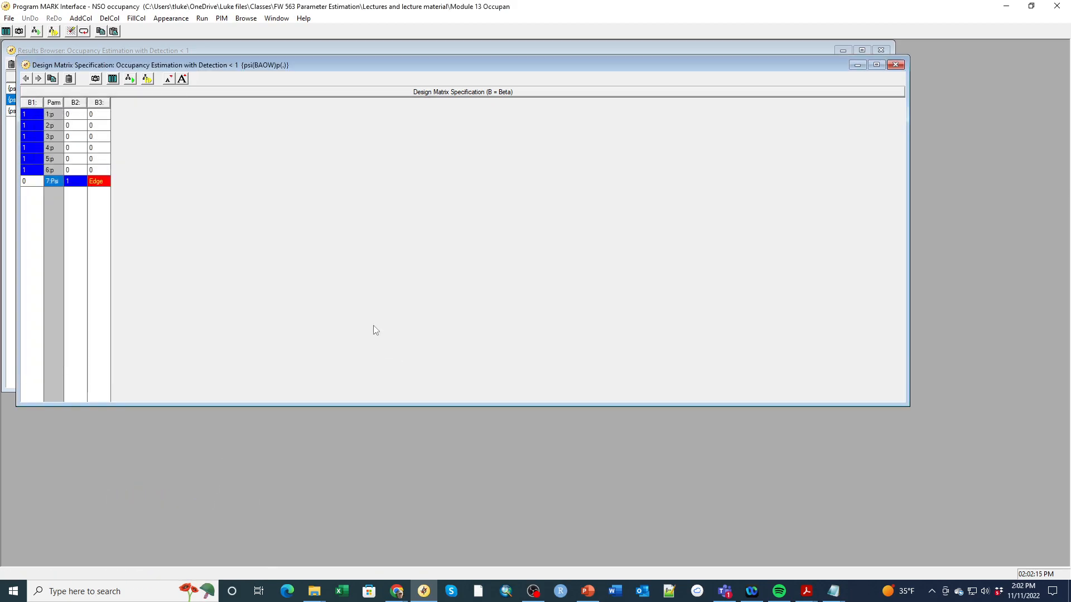
Run the design matrix as model psi(Edge)p(.) and append its output to the results database
click(202, 19)
click(206, 30)
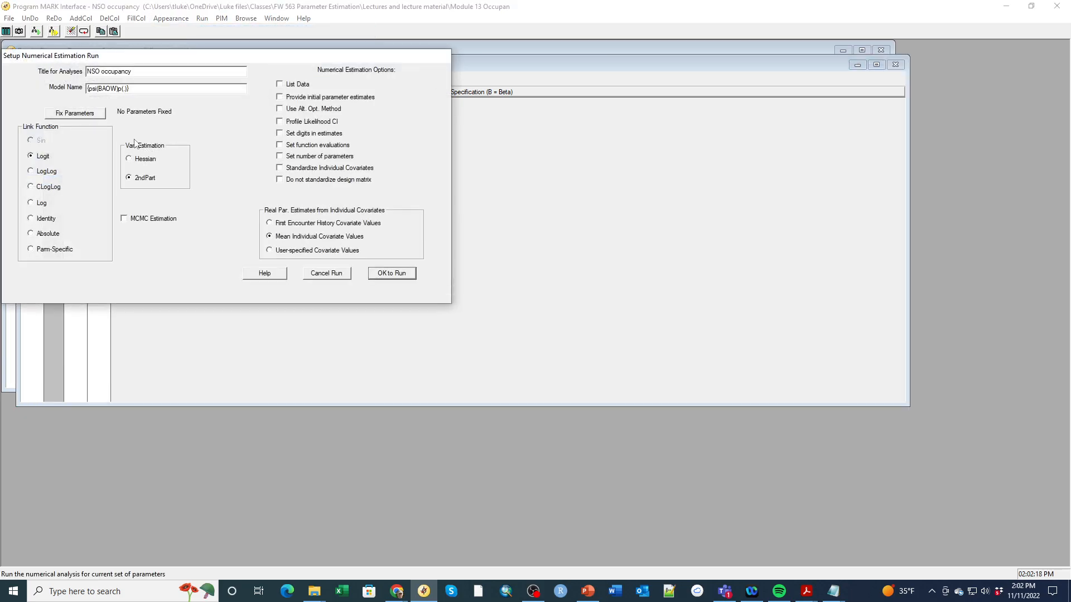
double_click(114, 89)
drag(97, 88, 119, 89)
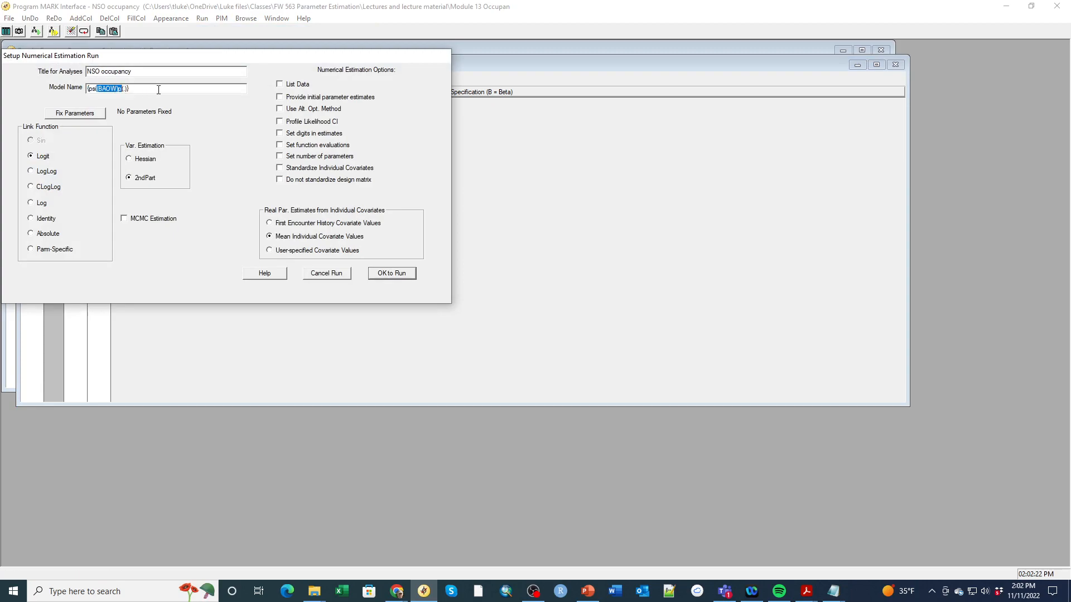
key(Left)
key(BackSpace)
key(BackSpace)
key(BackSpace)
key(BackSpace)
key(BackSpace)
text(Edge)
click(377, 273)
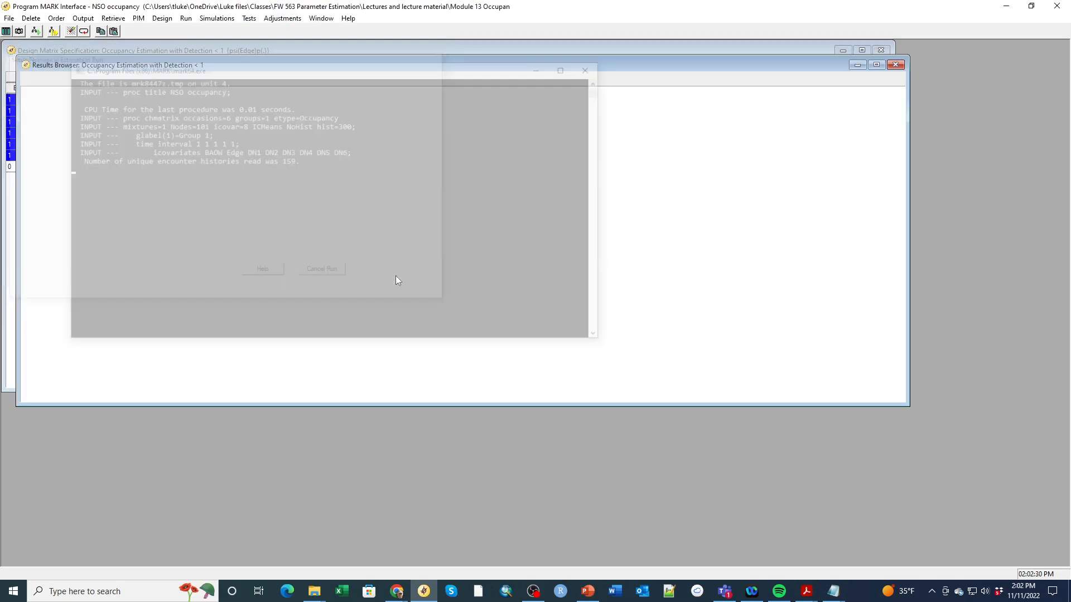
click(539, 355)
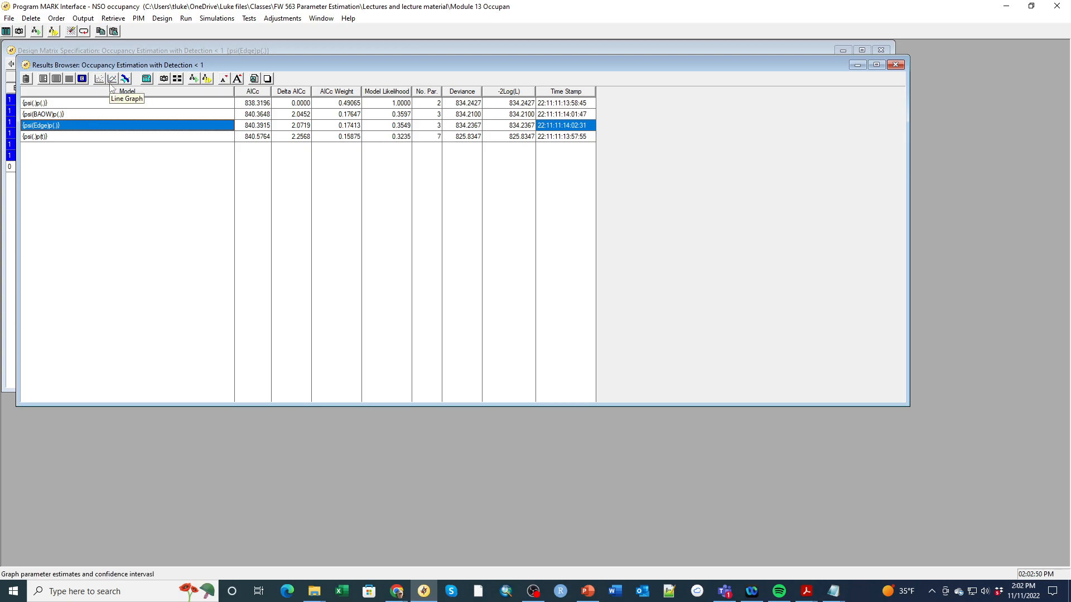
Retrieve model psi(.)p(.) from the results browser
click(87, 104)
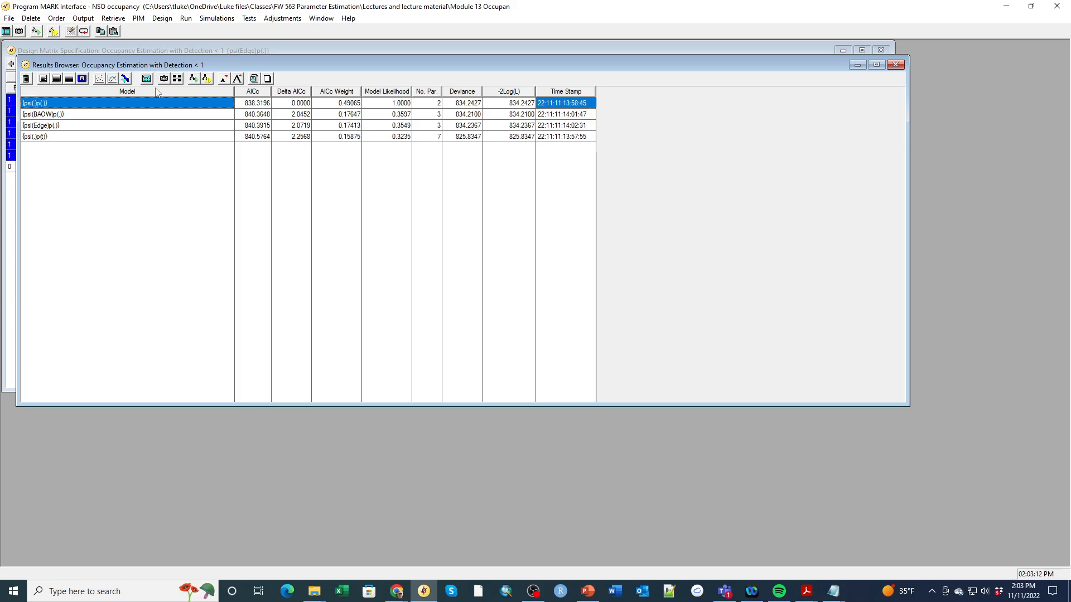
click(178, 79)
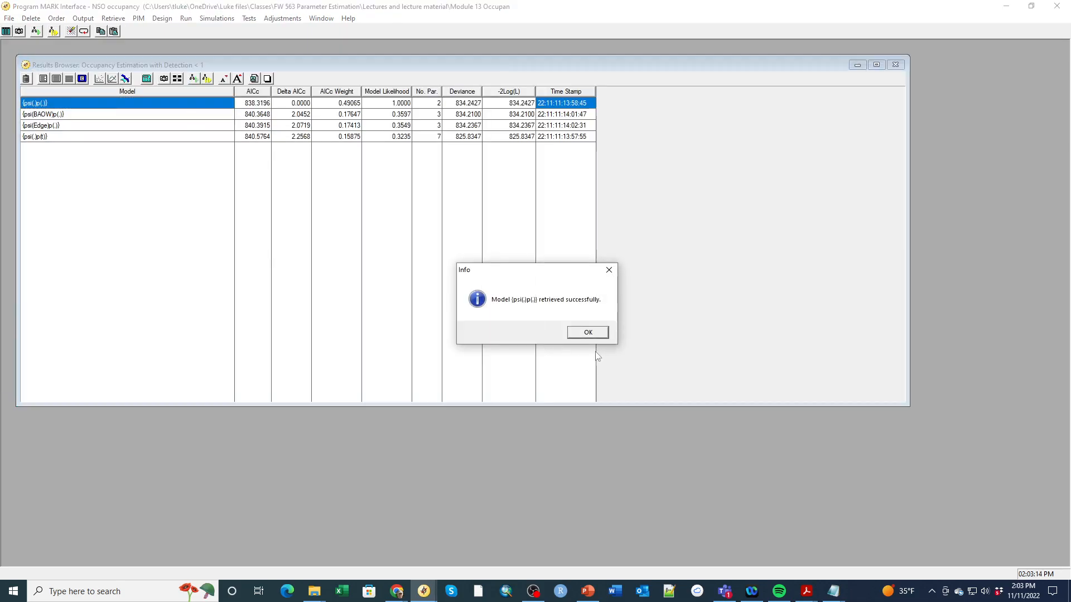
click(588, 333)
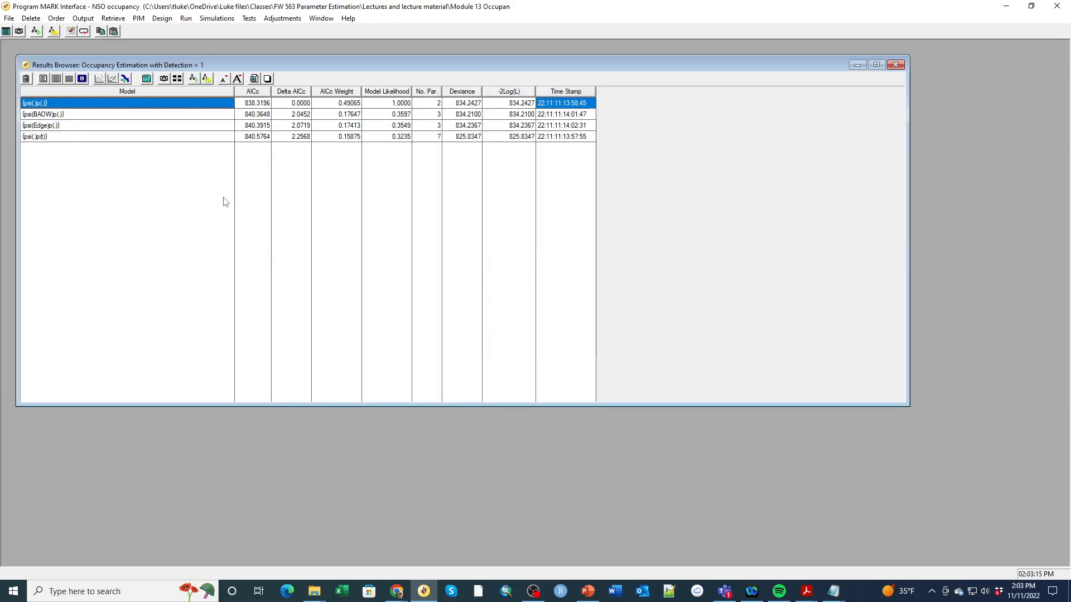
Retrieve model psi(Edge)p(.) and delete the Edge covariate column B3 from its design matrix
click(99, 127)
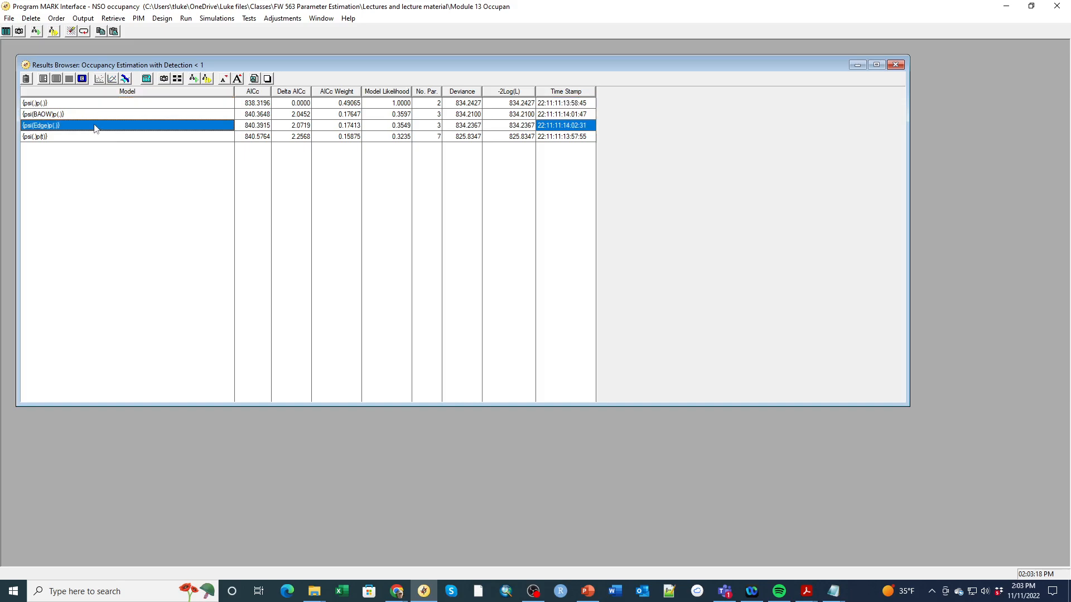
click(178, 79)
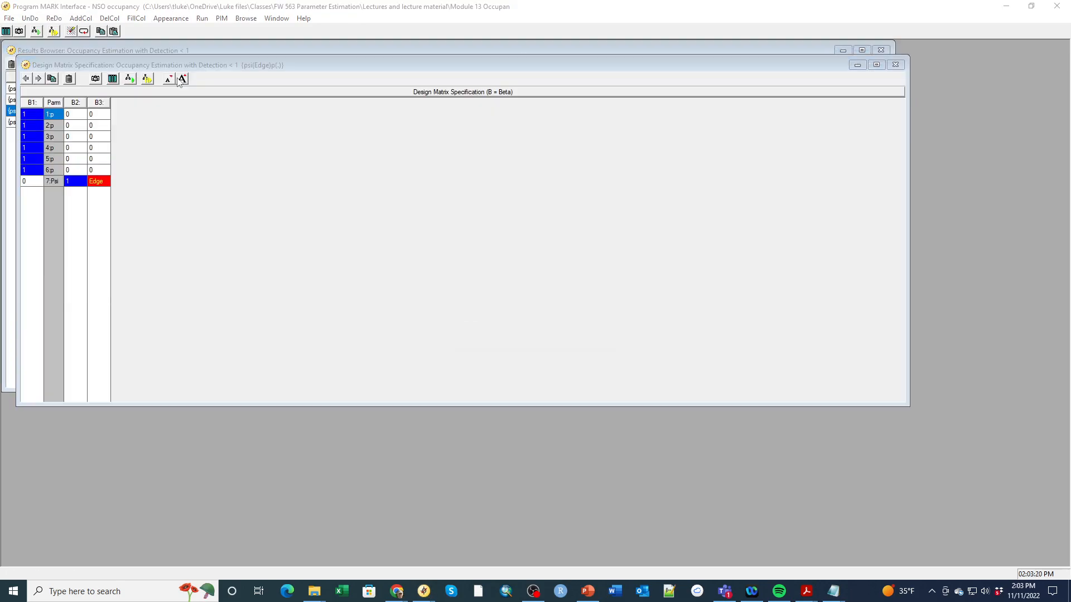
click(605, 333)
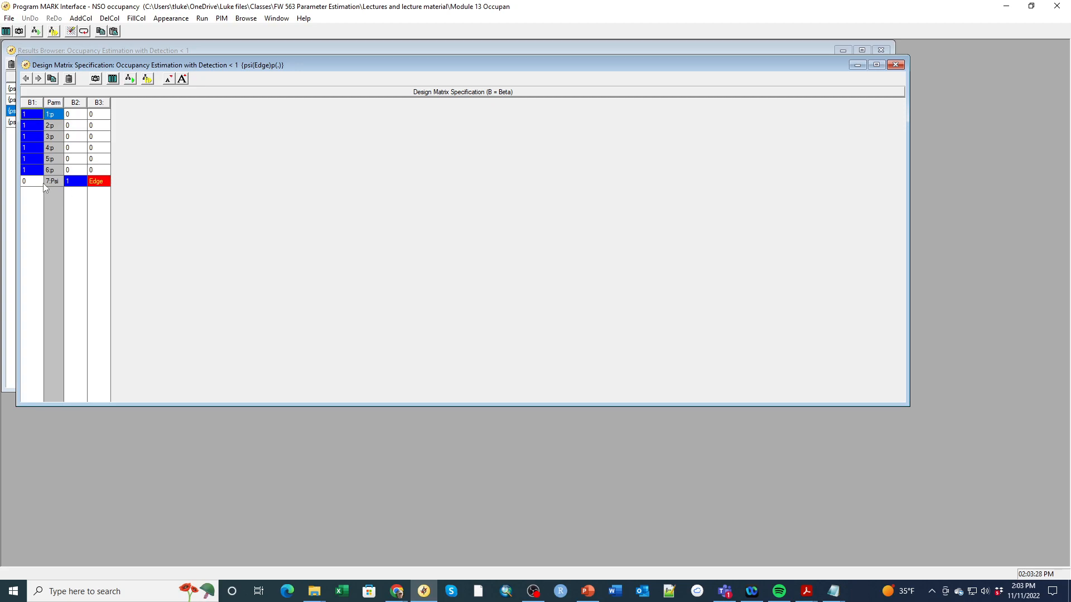
click(98, 115)
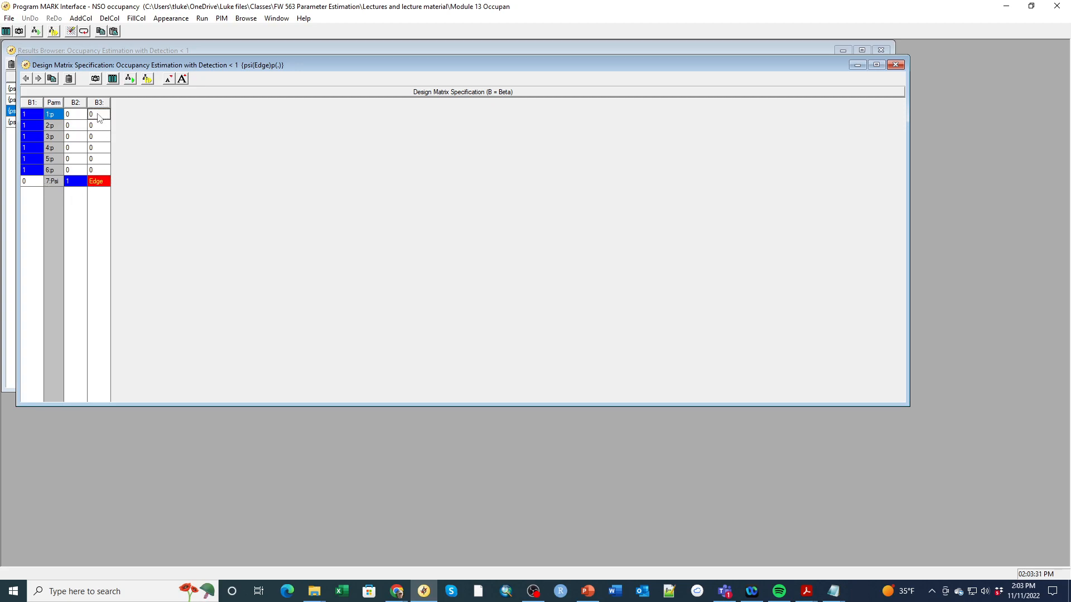
click(102, 22)
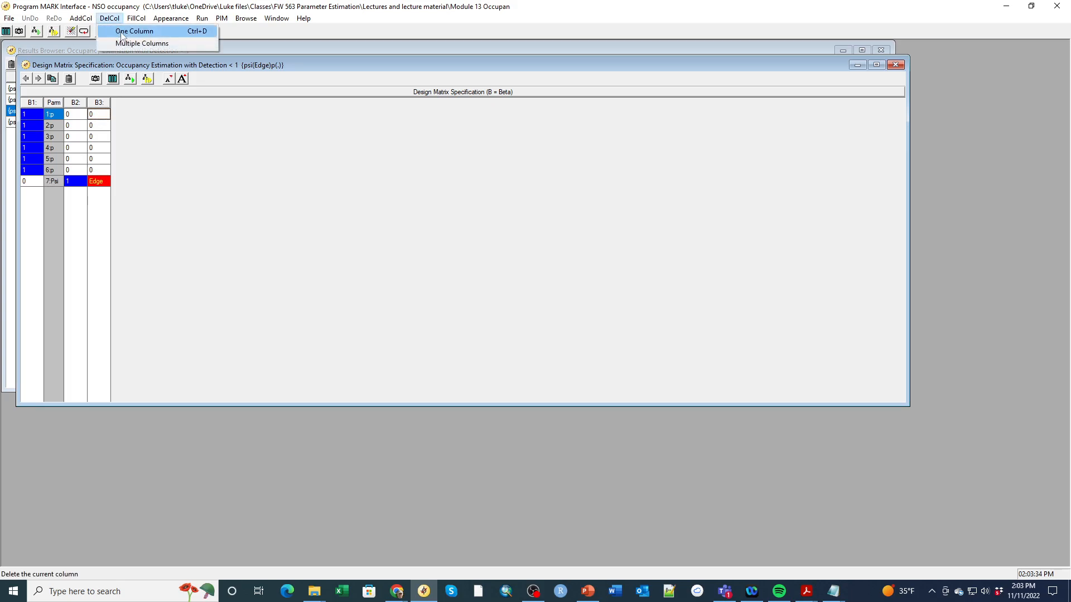
click(122, 32)
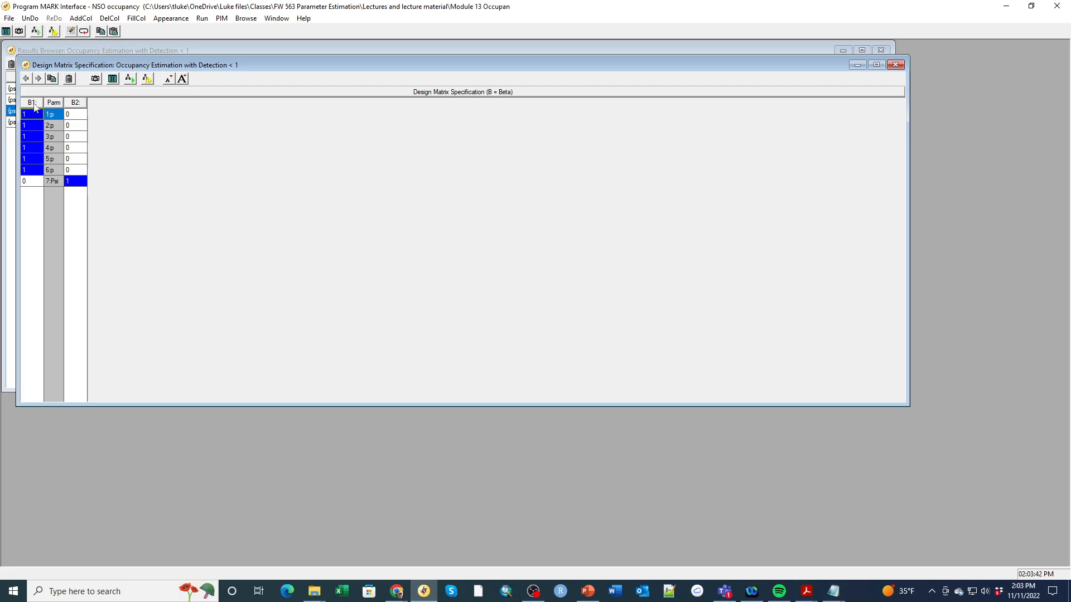
click(73, 118)
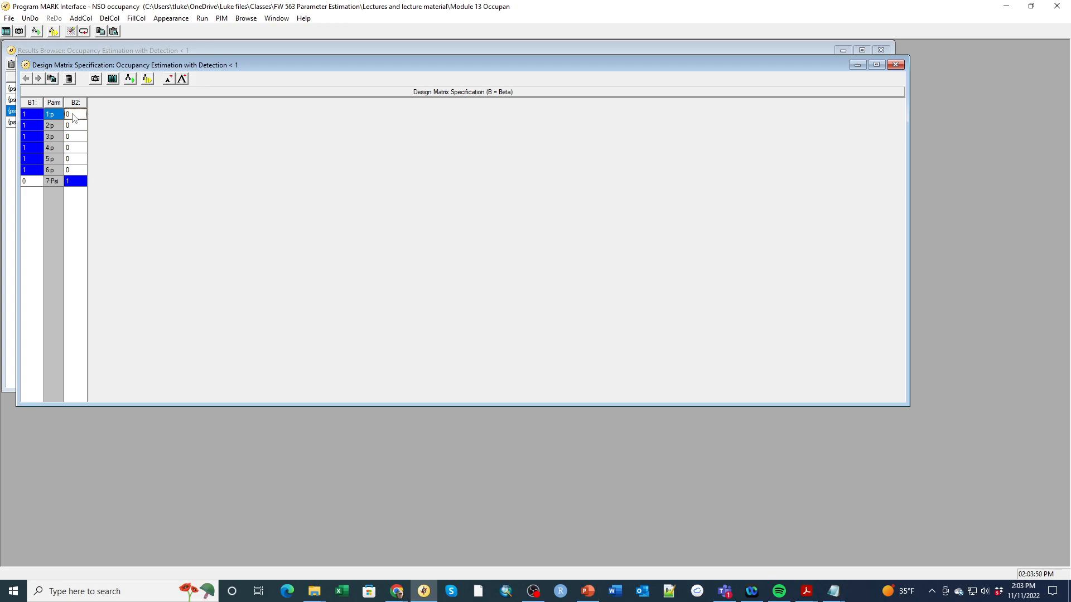
right_click(74, 118)
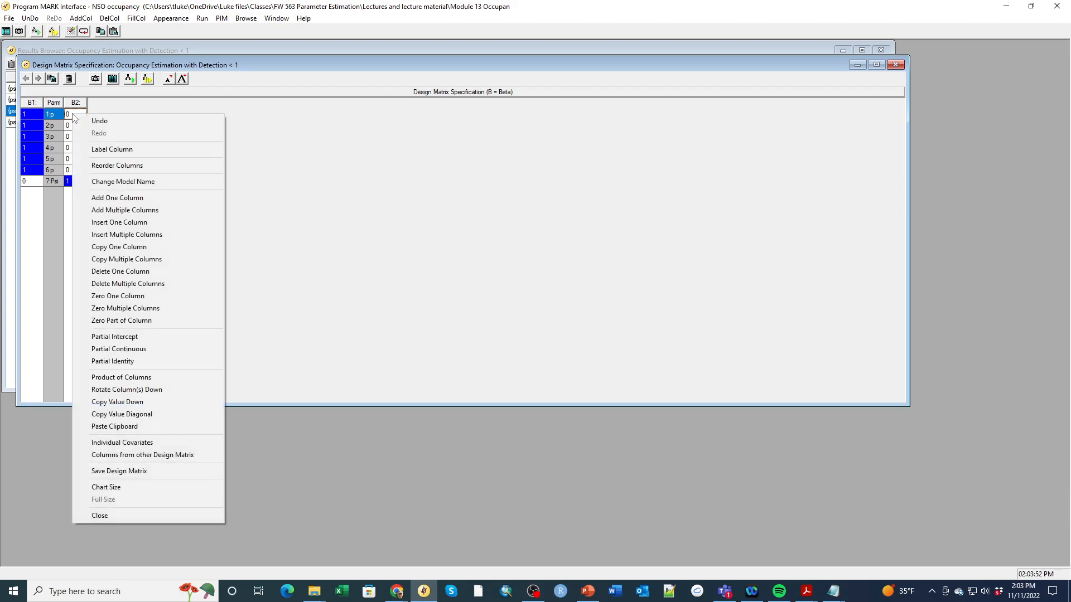
click(89, 200)
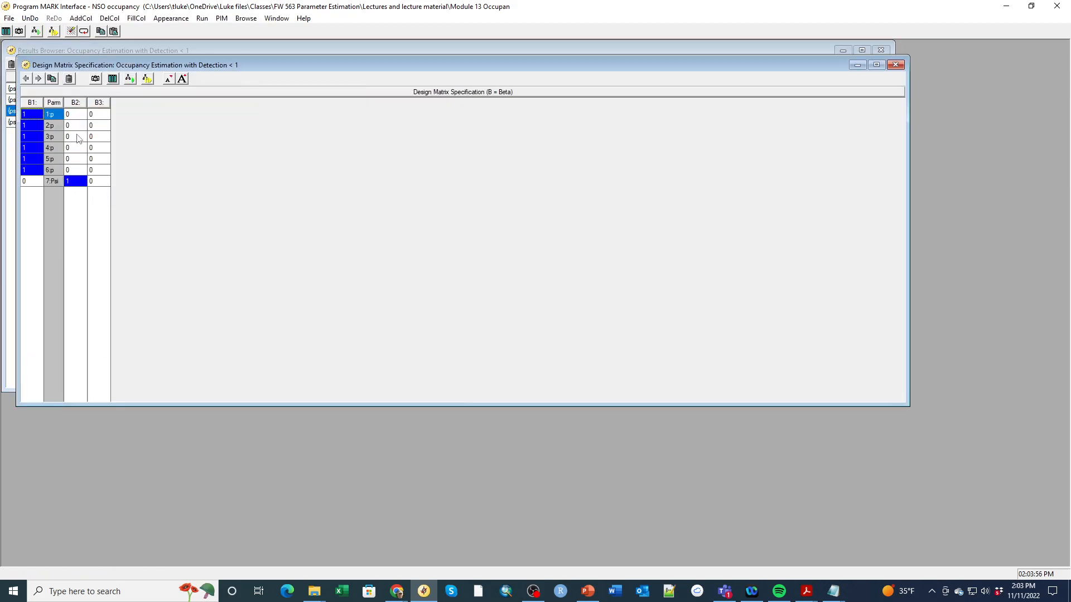
right_click(99, 115)
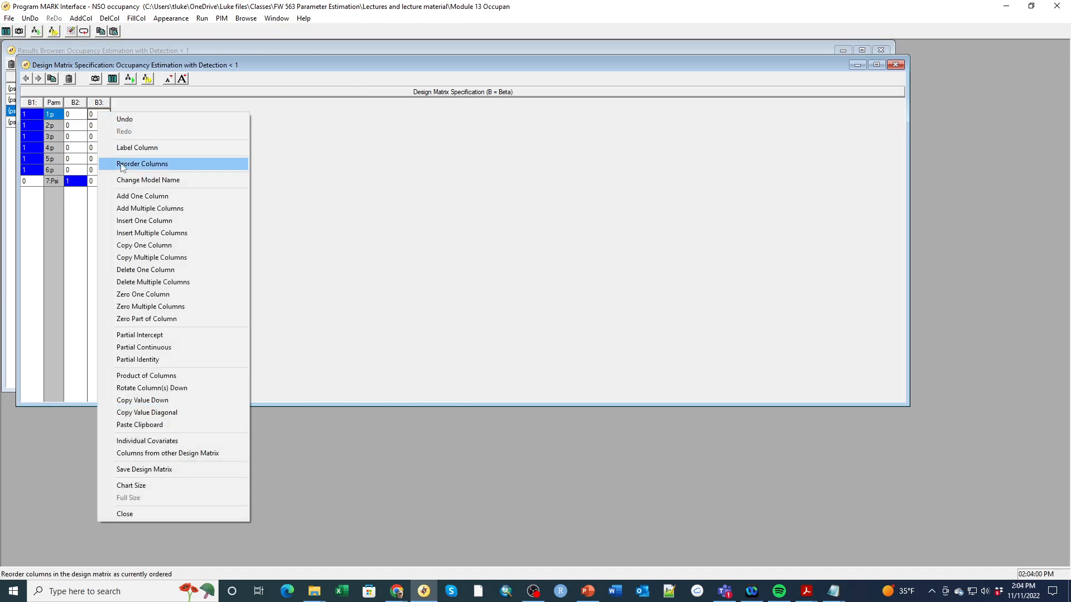
click(145, 270)
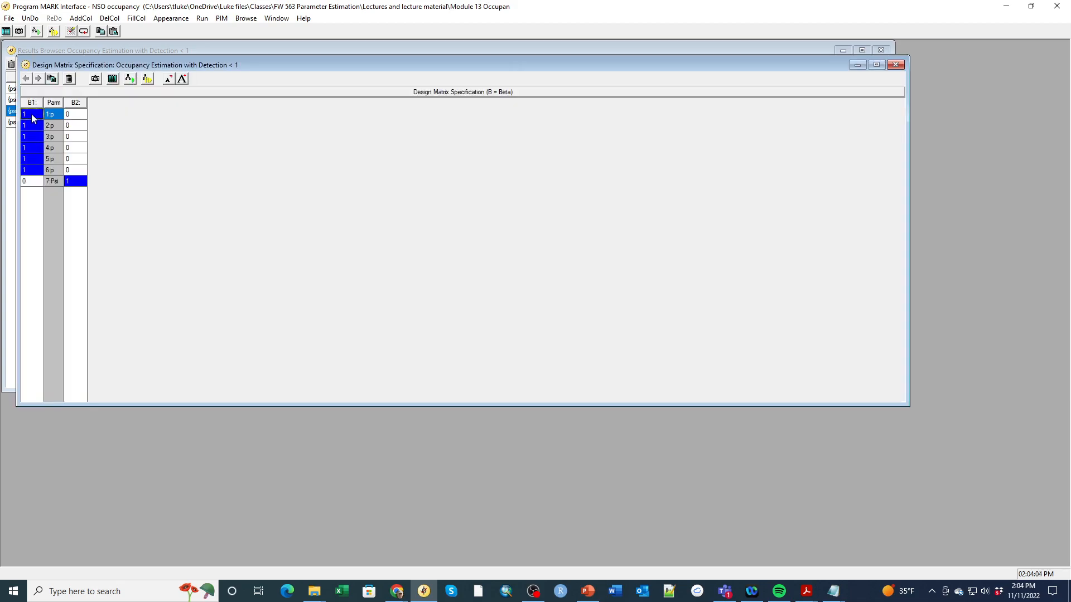
Add one design matrix column, shift the Psi row's 1 from B2 to B3, and place the Parm column between B2 and B3
right_click(31, 113)
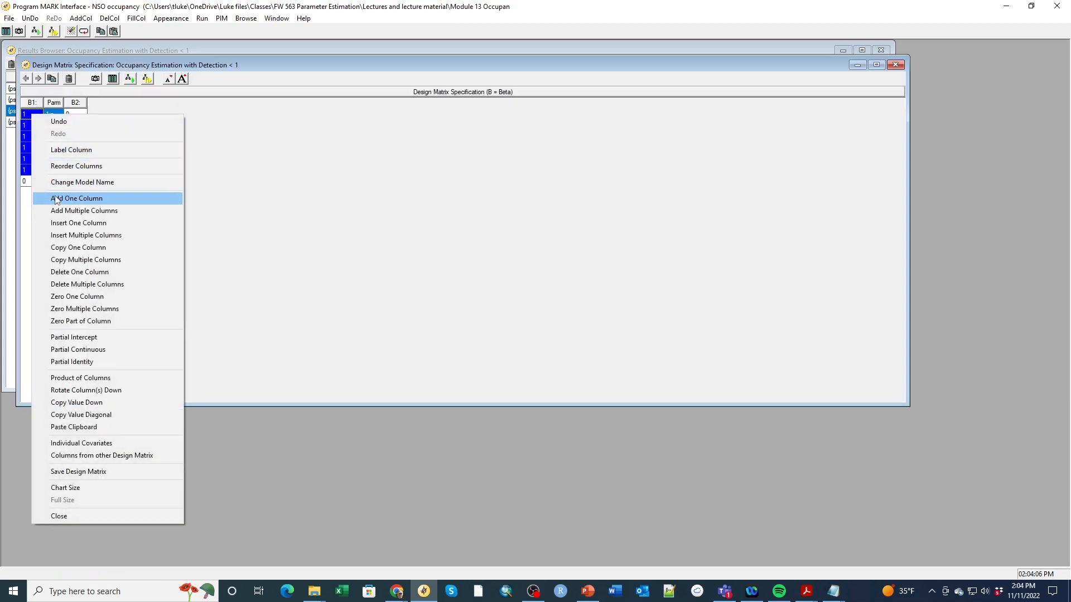
click(57, 200)
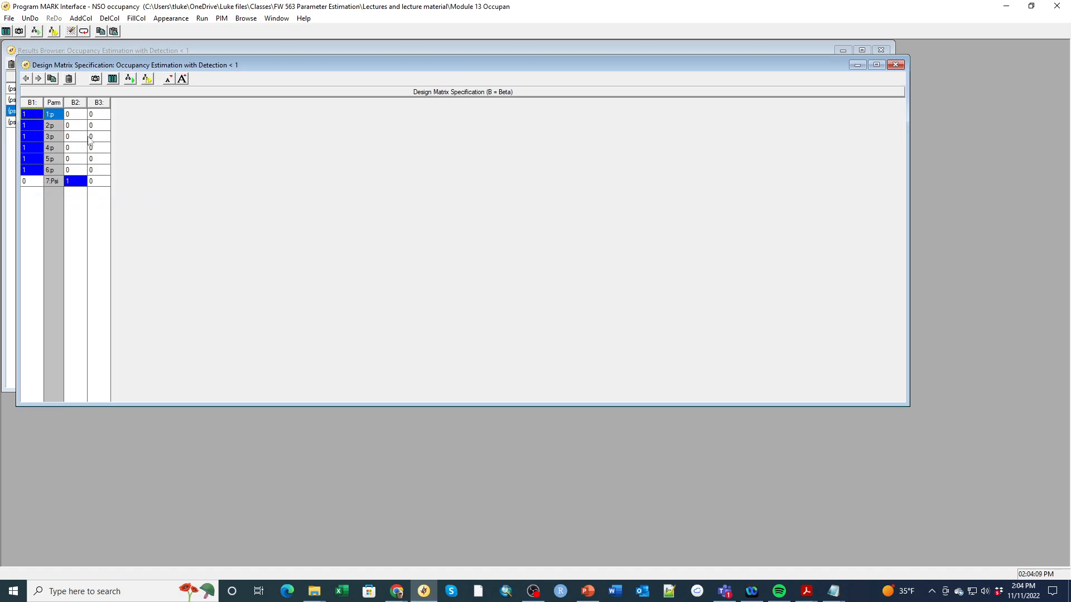
click(81, 182)
text(0)
click(99, 183)
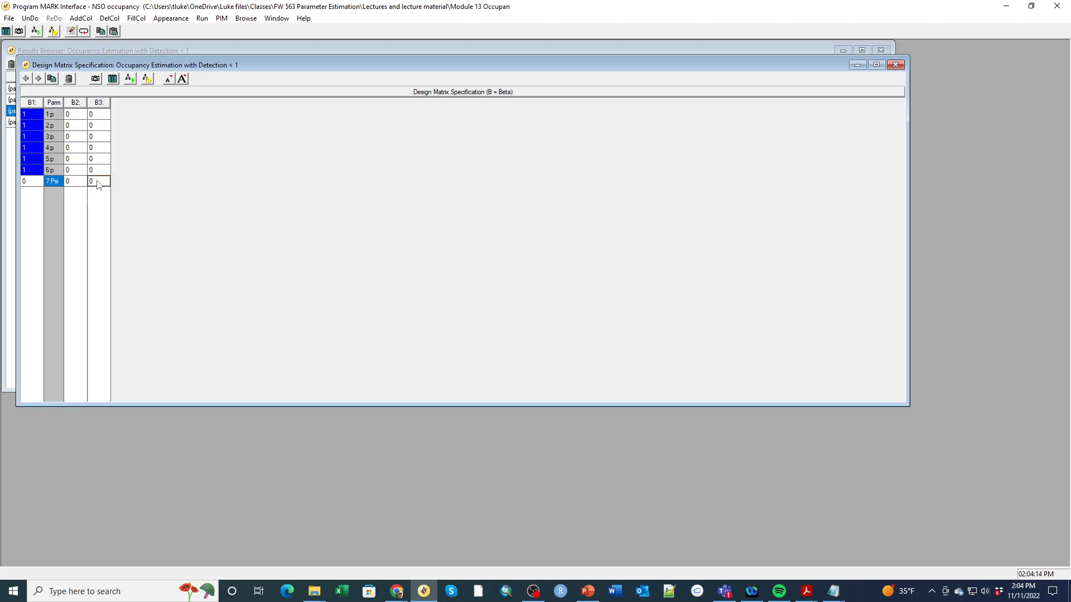
text(1)
drag(56, 103, 83, 107)
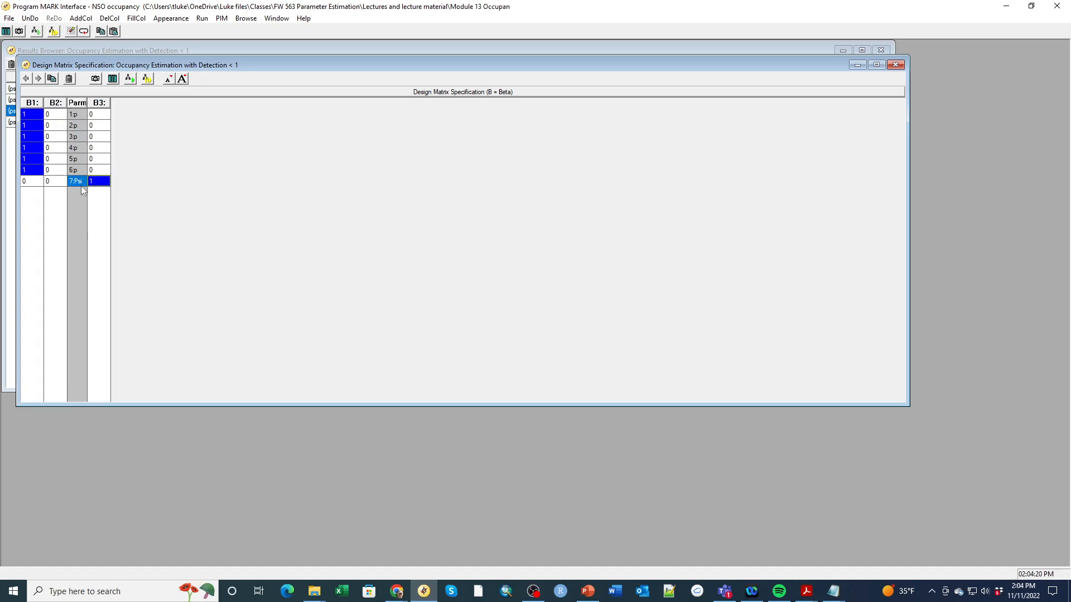
Insert the individual covariate BAOW into column B2 of the first p row and copy it down through all six p rows
click(58, 116)
right_click(58, 115)
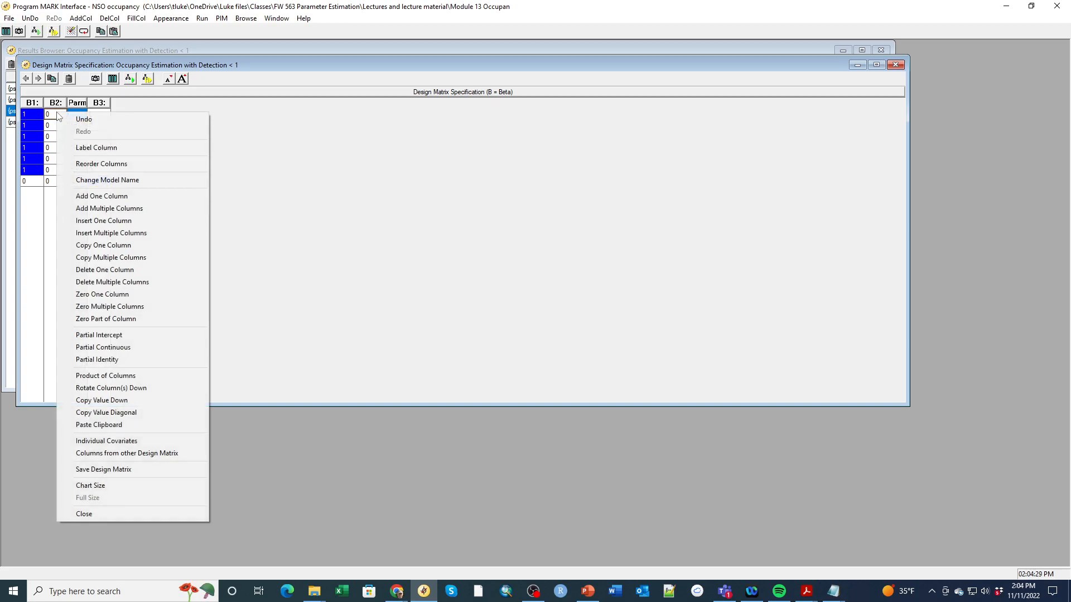
click(113, 441)
click(48, 125)
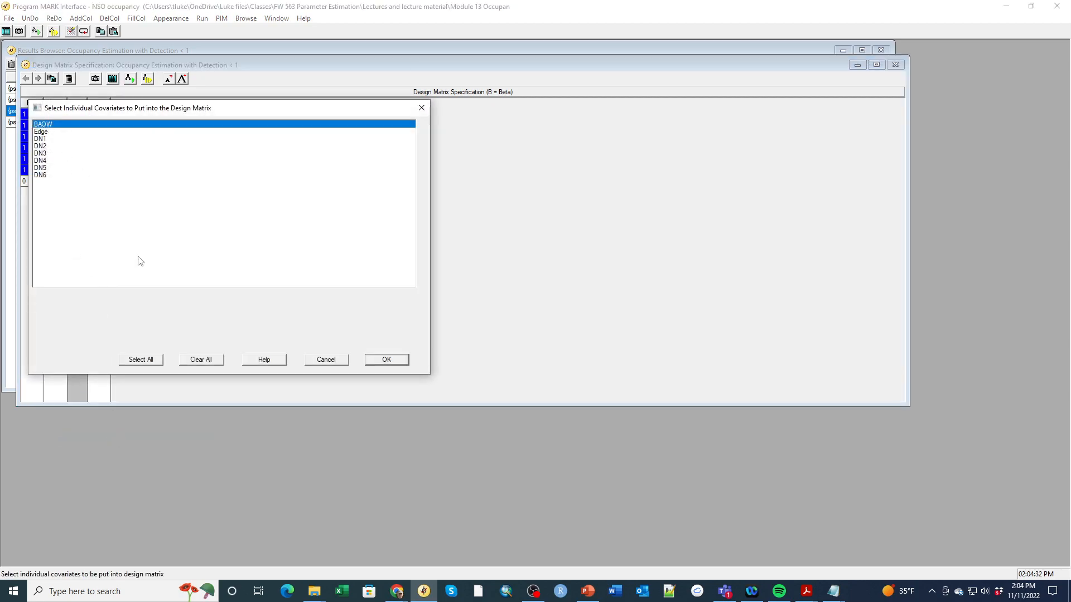
click(387, 360)
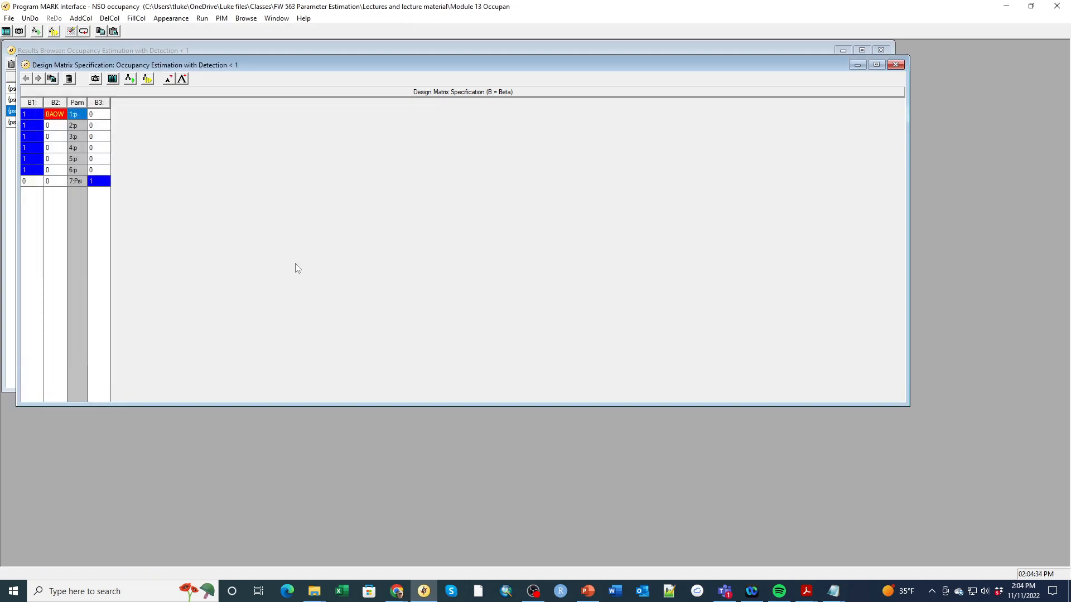
right_click(57, 115)
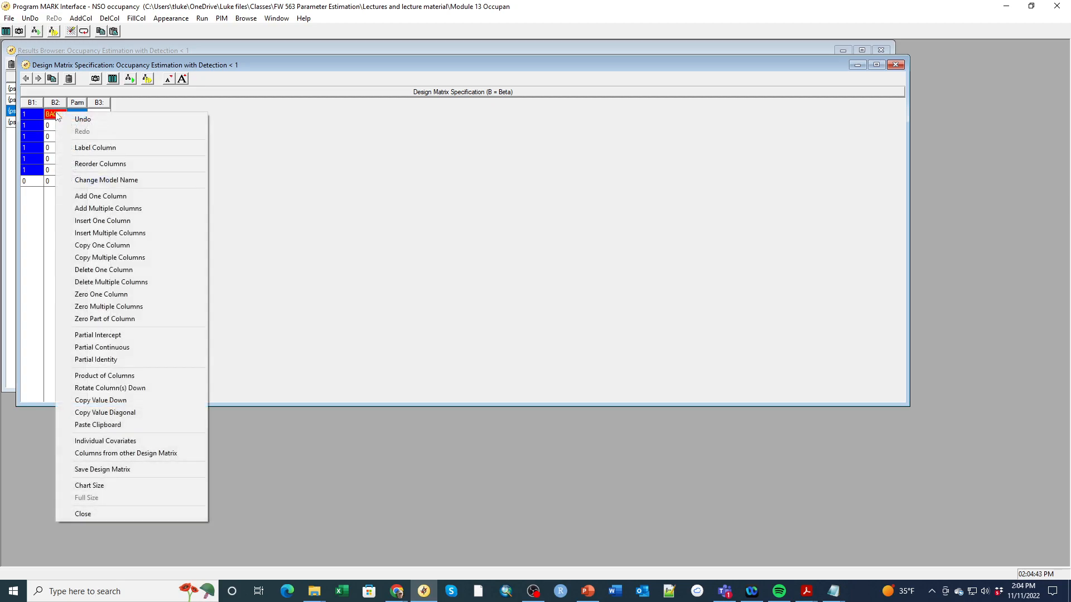
click(99, 400)
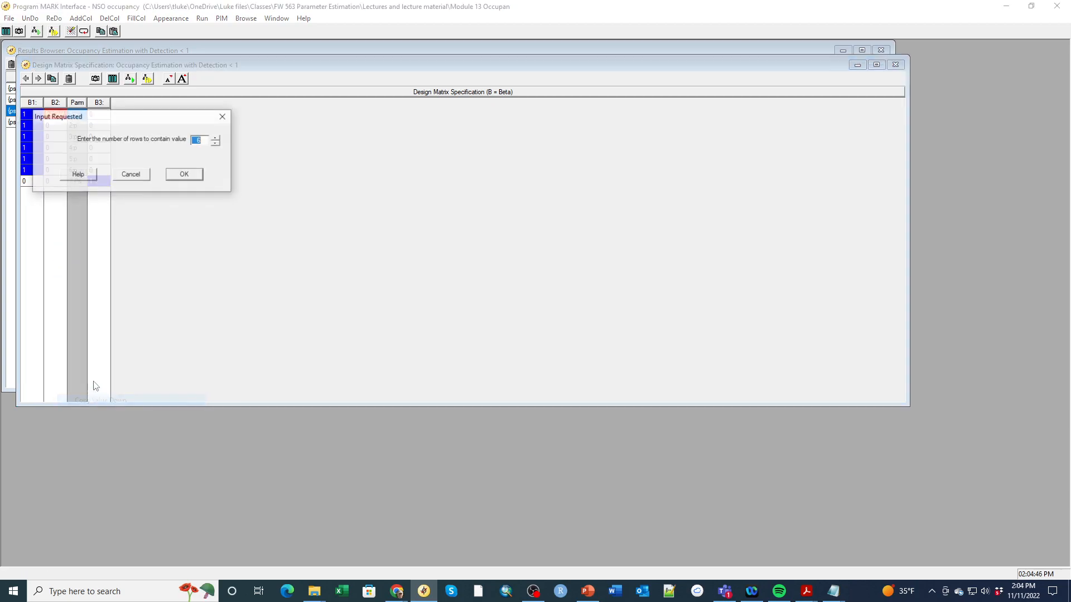
click(173, 178)
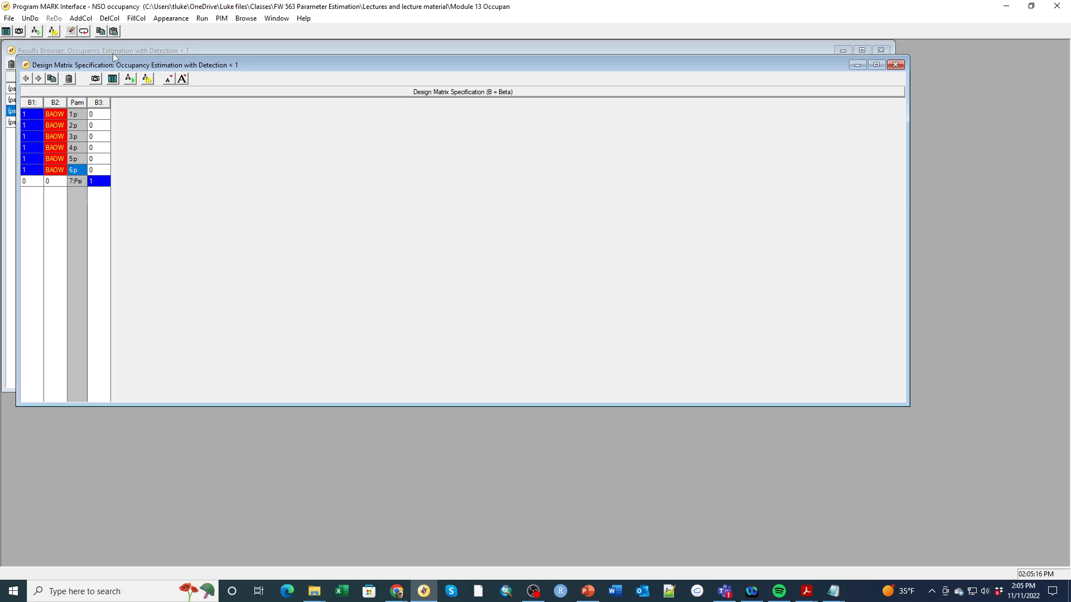
Run the design matrix as model psi(.)p(BAOW) and append its output to the results database
click(201, 20)
click(217, 31)
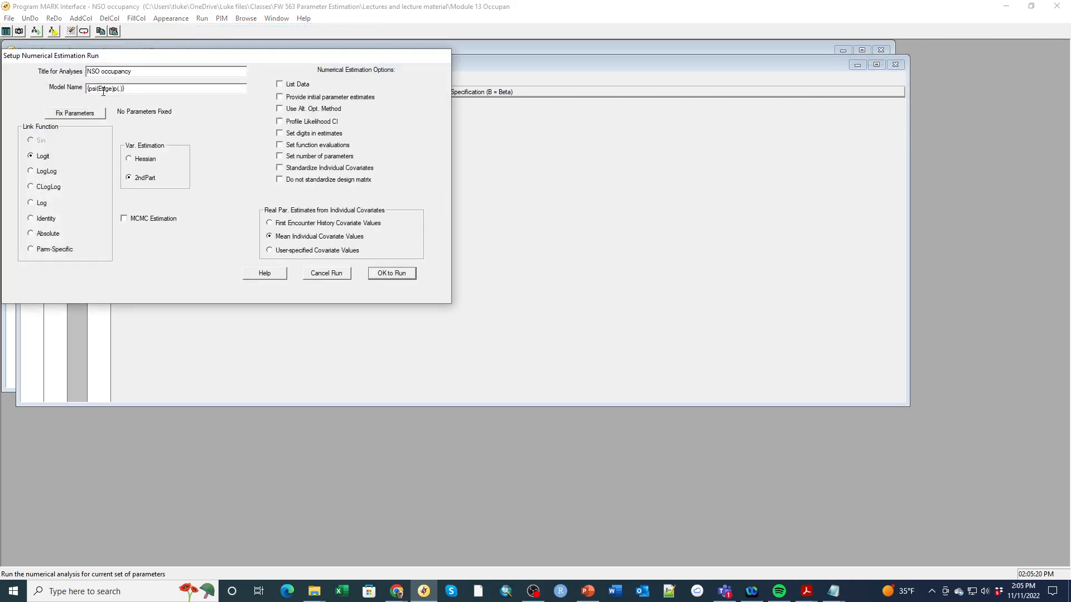
double_click(112, 89)
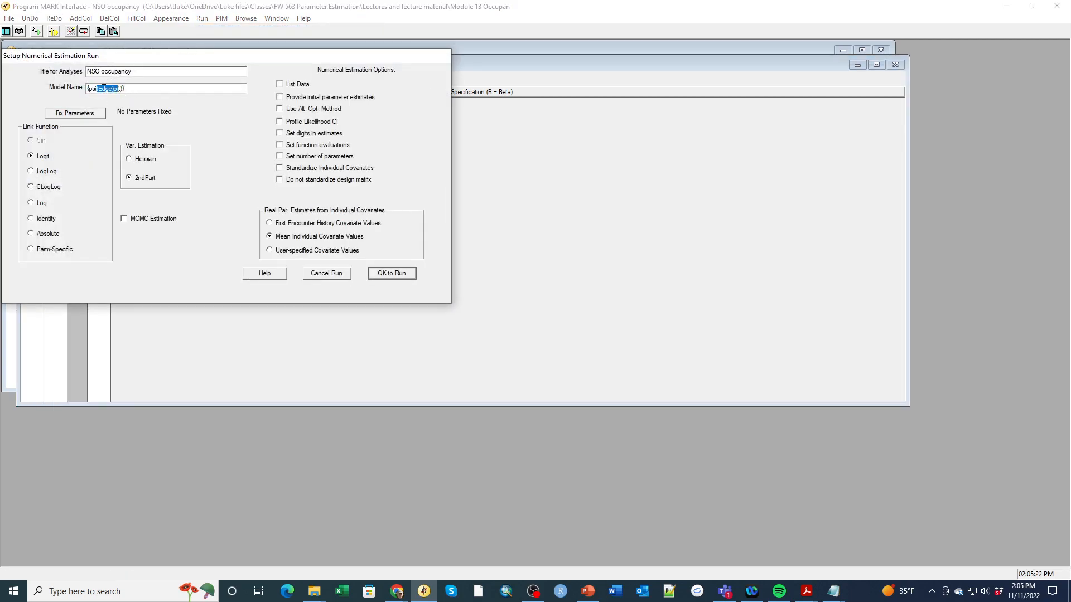
click(112, 88)
key(BackSpace)
key(BackSpace)
key(BackSpace)
key(BackSpace)
text(.)
key(BackSpace)
text(BAOW)
click(389, 276)
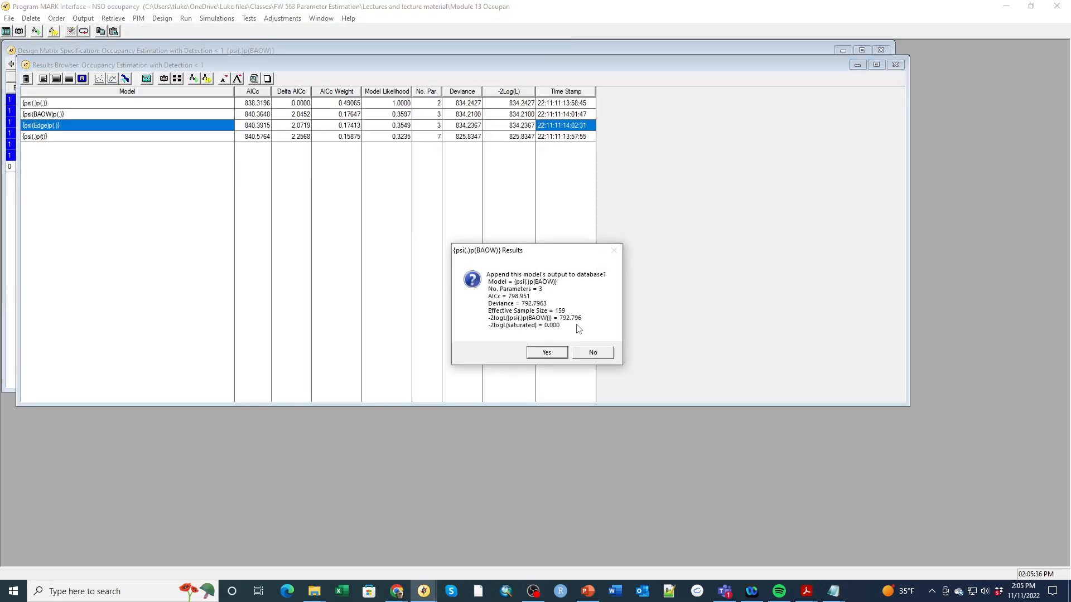
click(546, 355)
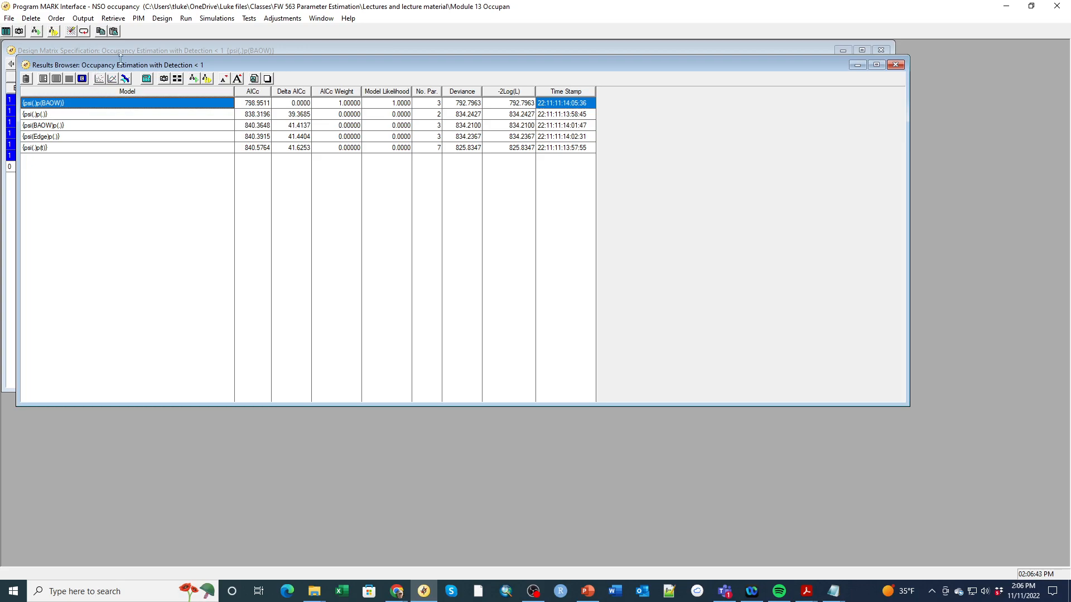
Retrieve model psi(.)p(BAOW) and move the Parm column between B2 and B3 in its design matrix
click(177, 79)
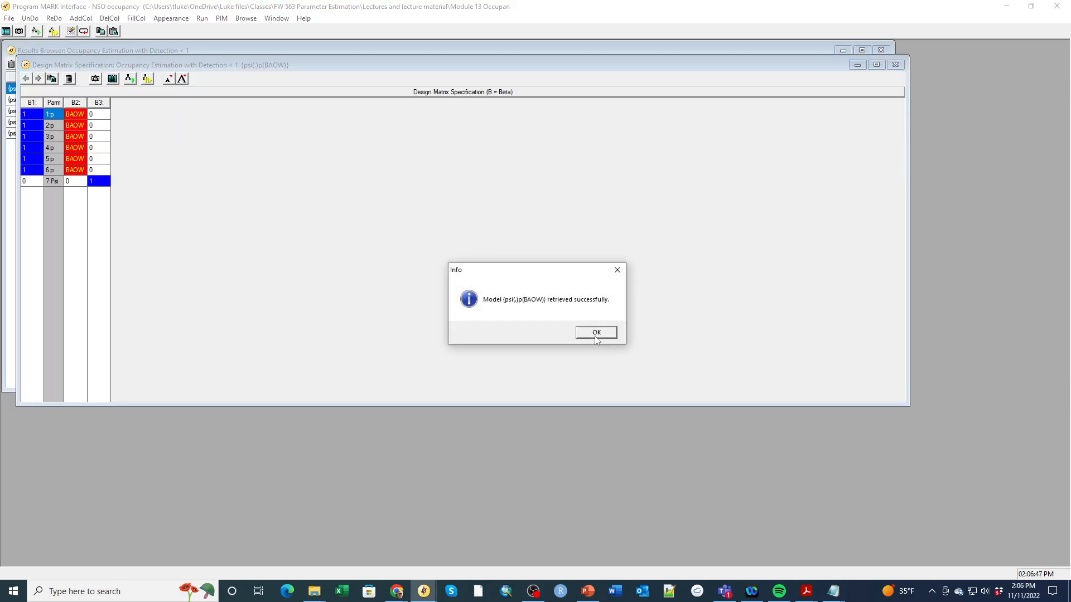
click(596, 334)
drag(58, 105, 84, 101)
Replace BAOW in column B2 with the individual covariate DN1 in the 1:p row and DN2 in the 2:p row
click(60, 115)
right_click(60, 116)
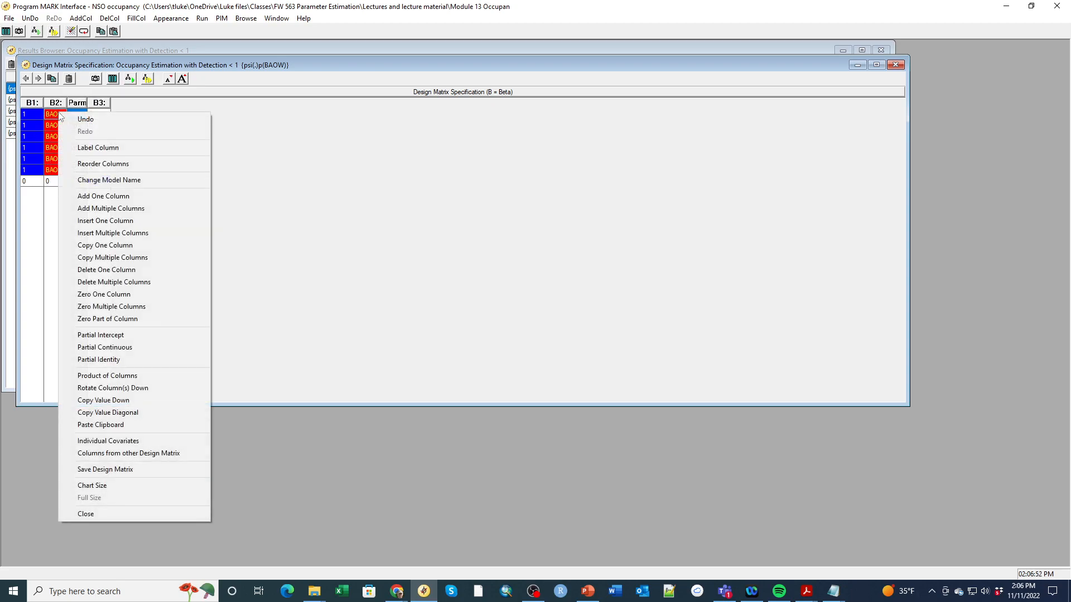
click(90, 442)
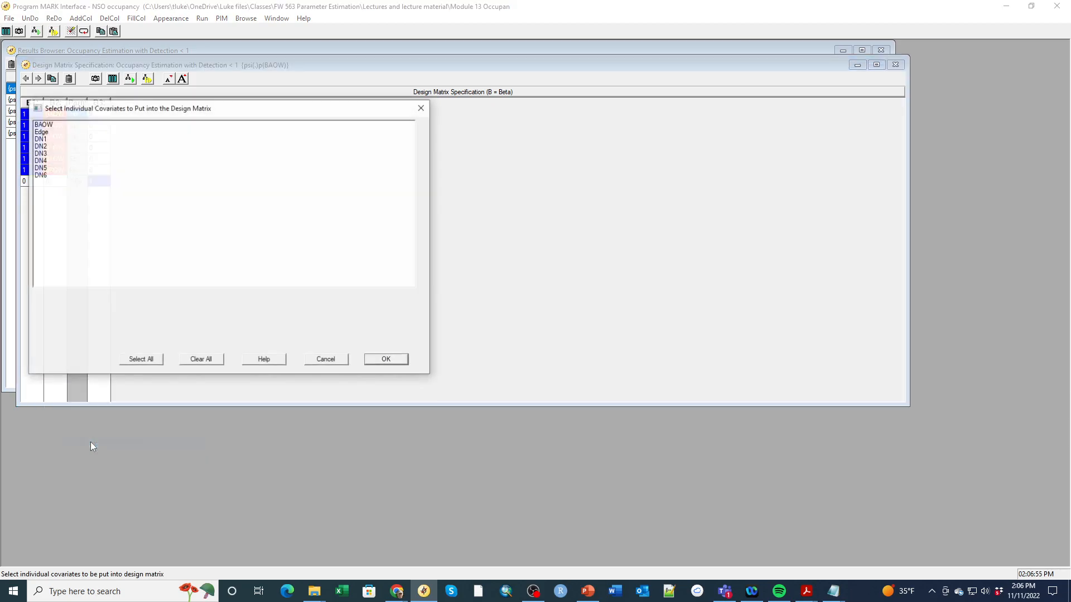
click(38, 141)
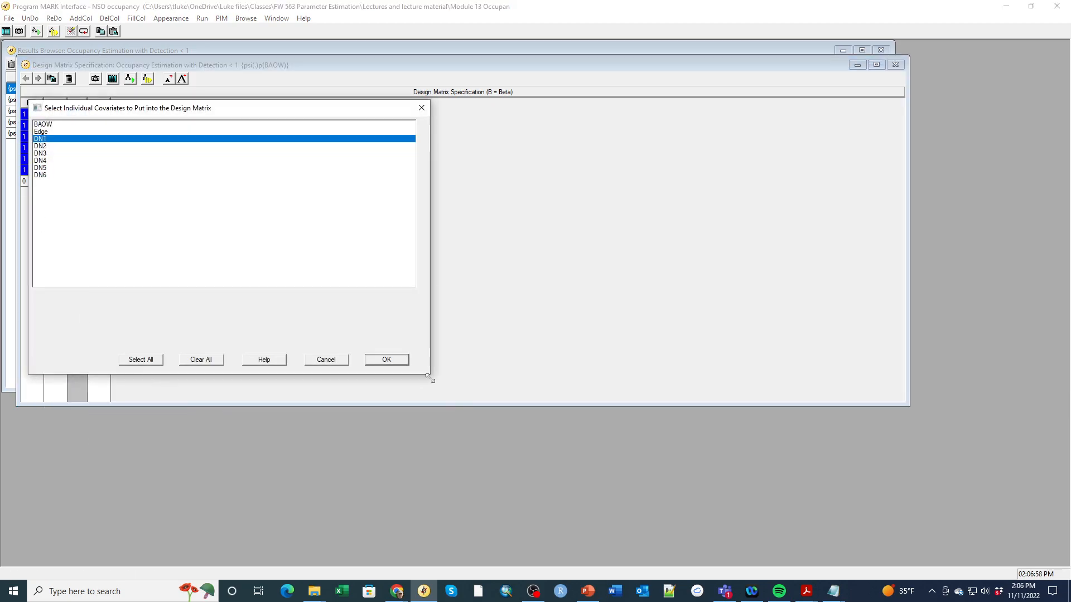
click(393, 359)
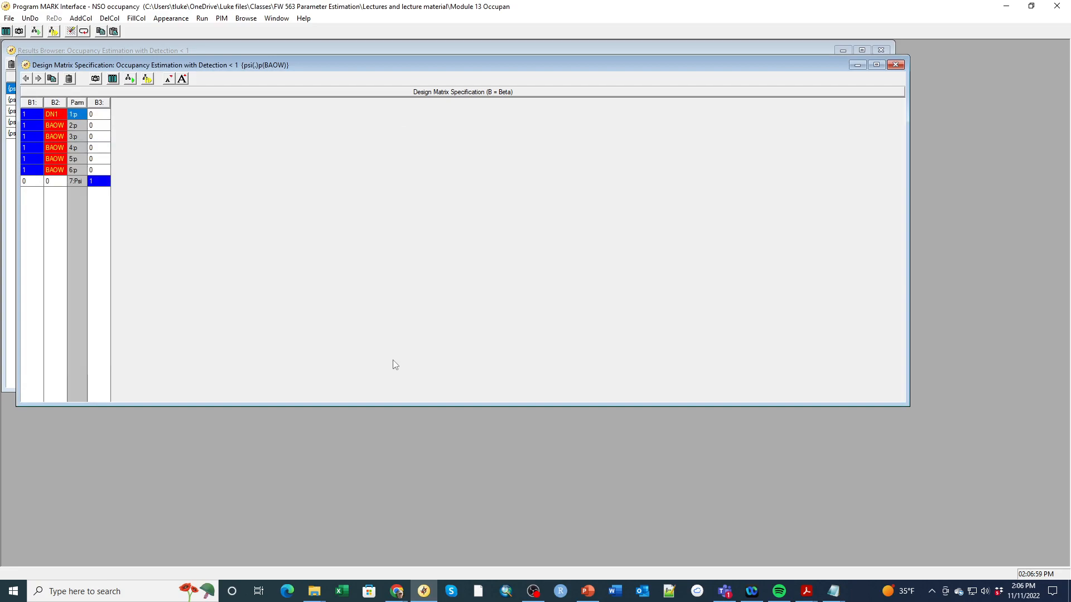
click(51, 127)
right_click(51, 129)
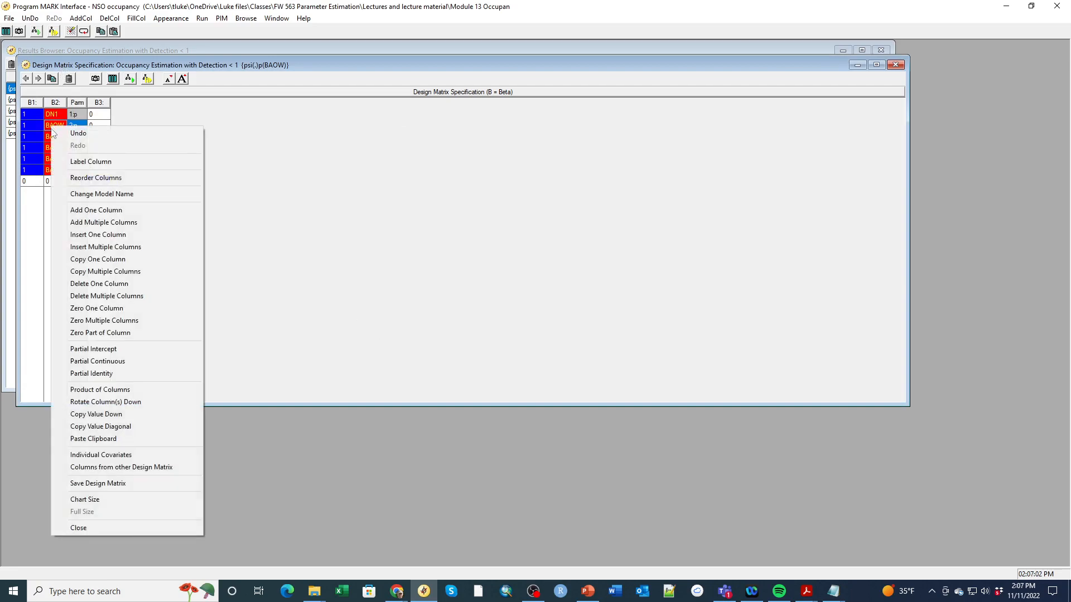
click(85, 454)
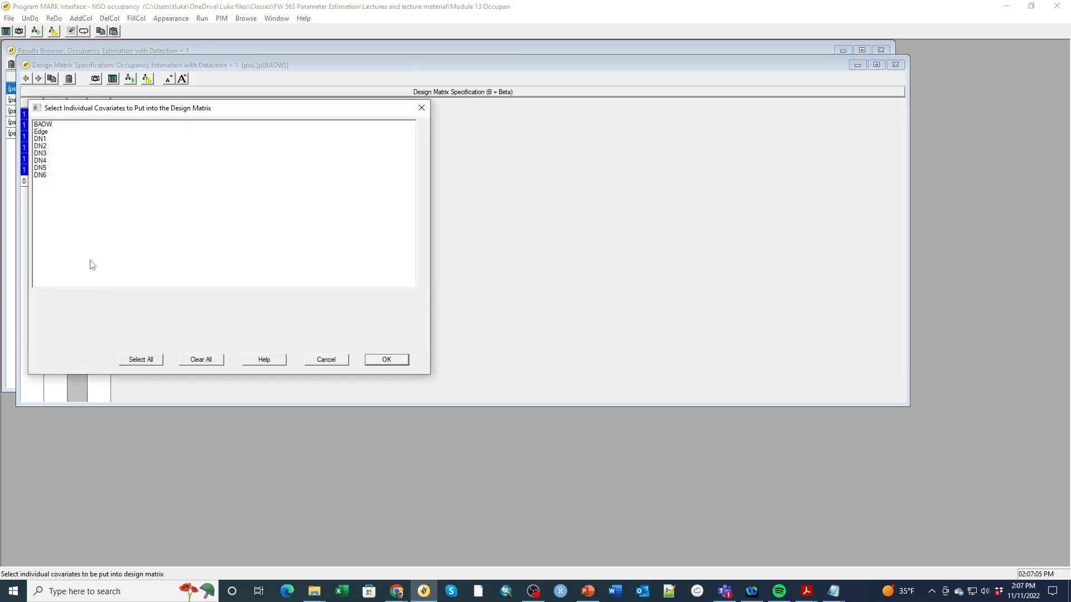
click(50, 147)
click(387, 360)
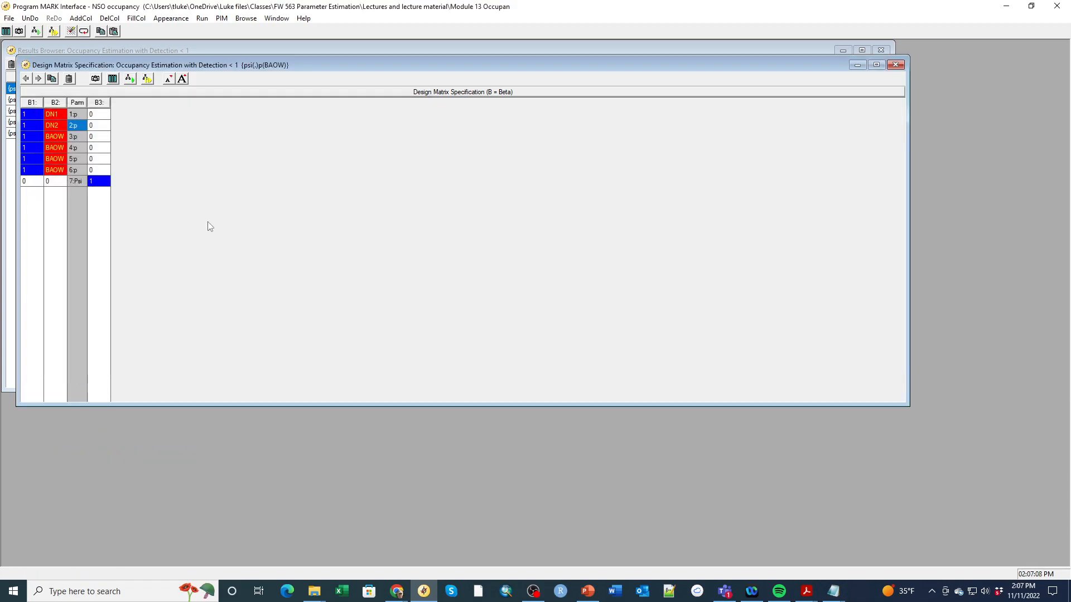
Put the individual covariates DN3 and DN4 into column B2 of the 3:p and 4:p rows
right_click(55, 140)
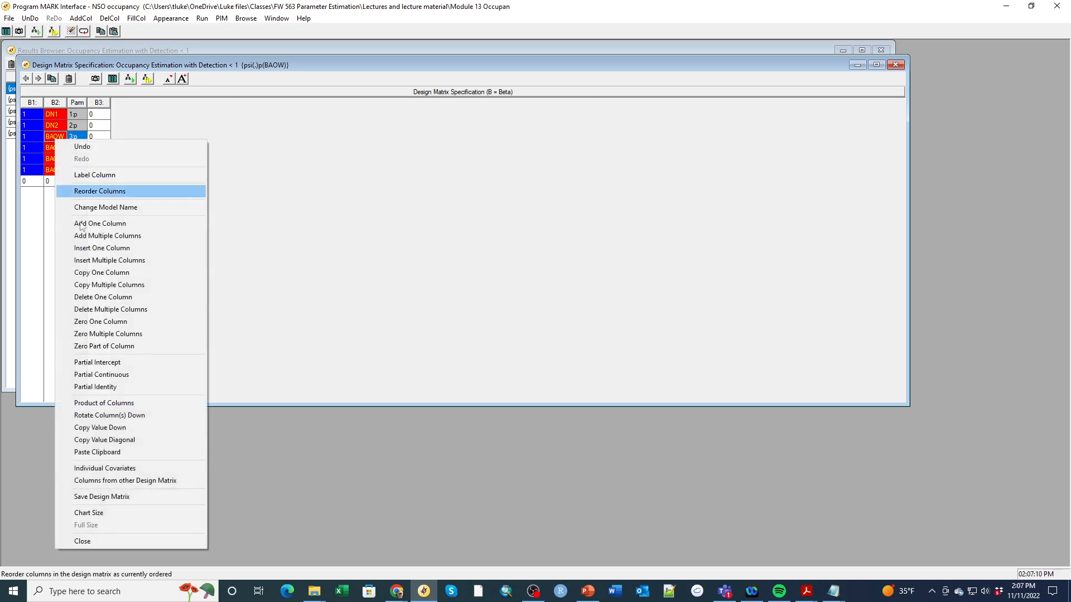
click(126, 470)
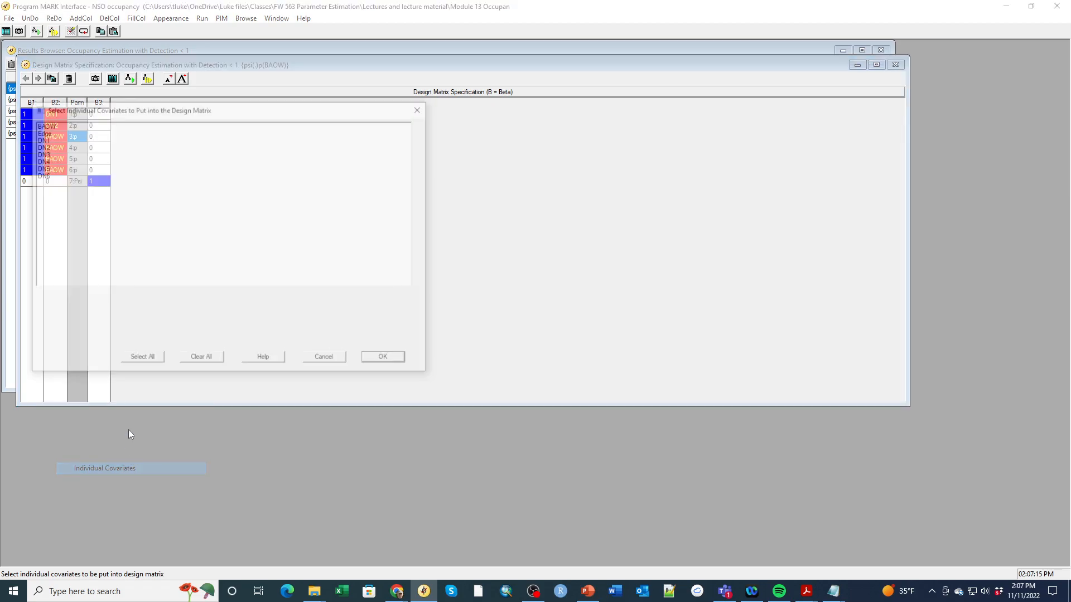
click(45, 156)
click(386, 359)
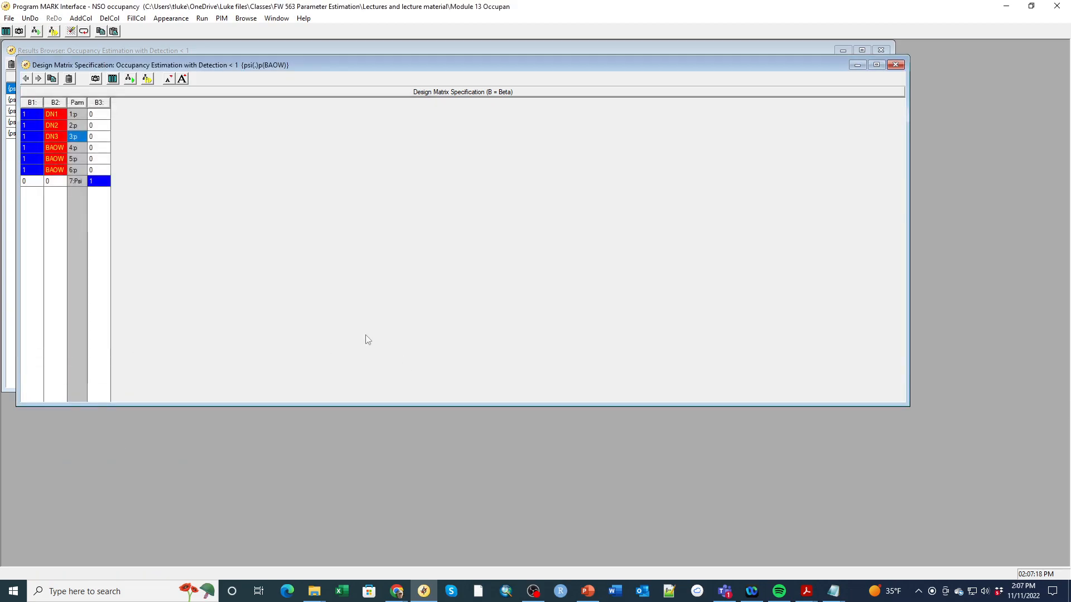
click(54, 150)
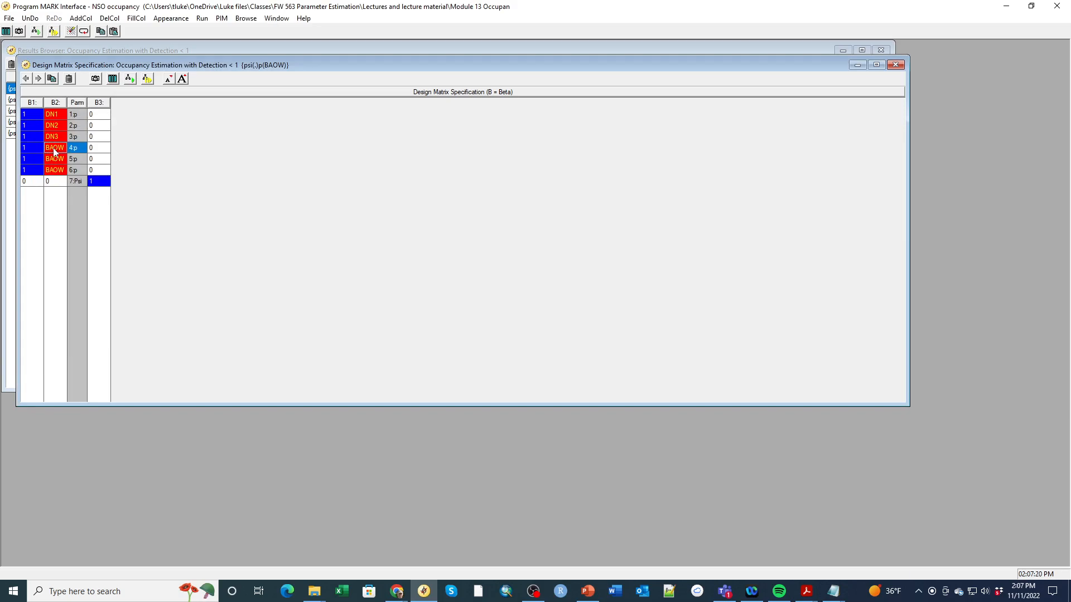
right_click(54, 150)
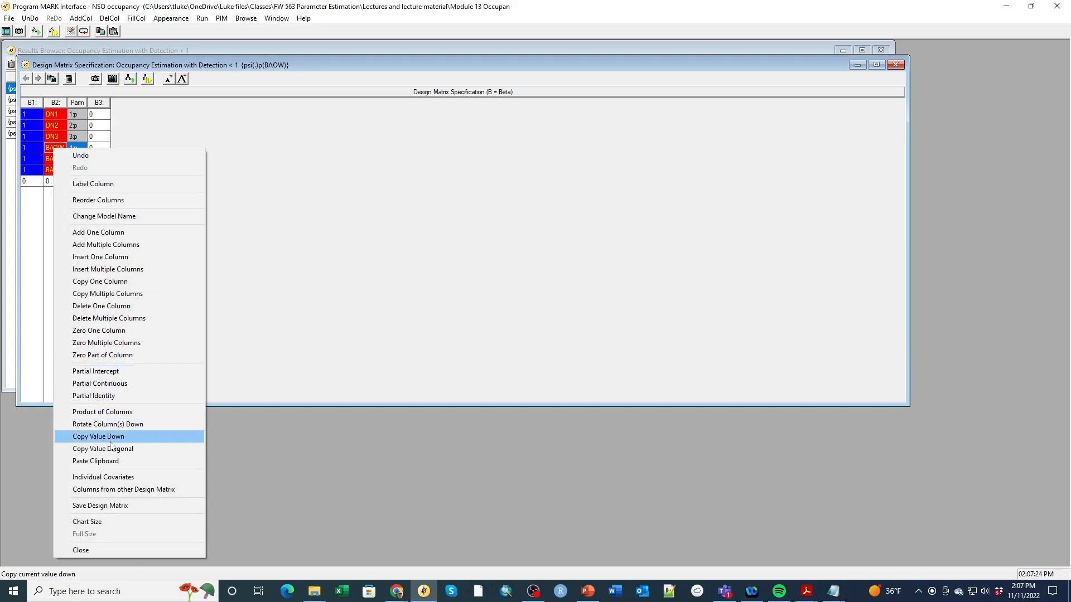
click(115, 477)
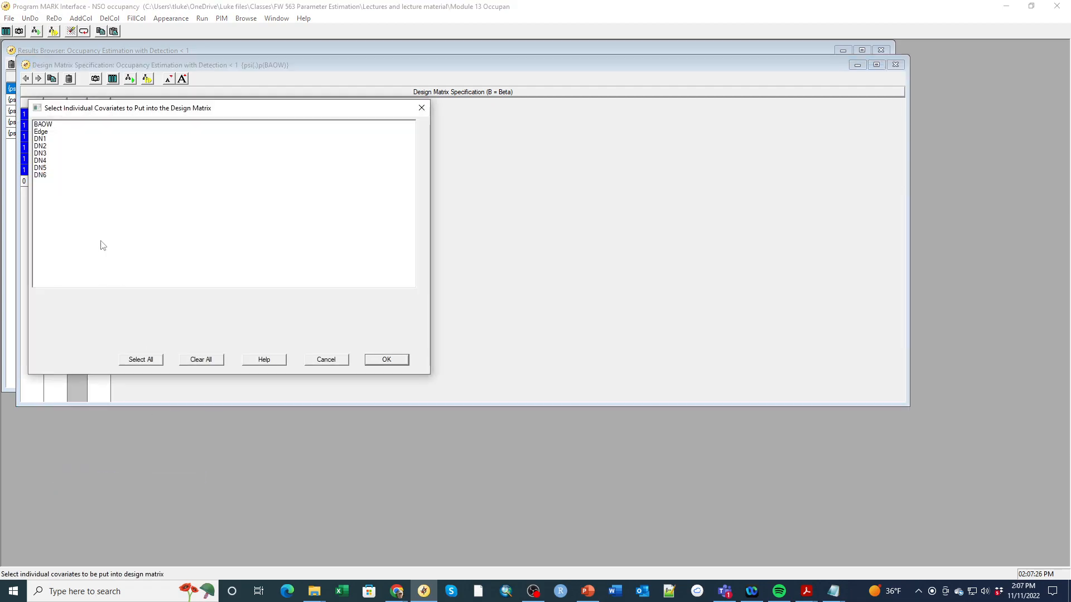
click(50, 160)
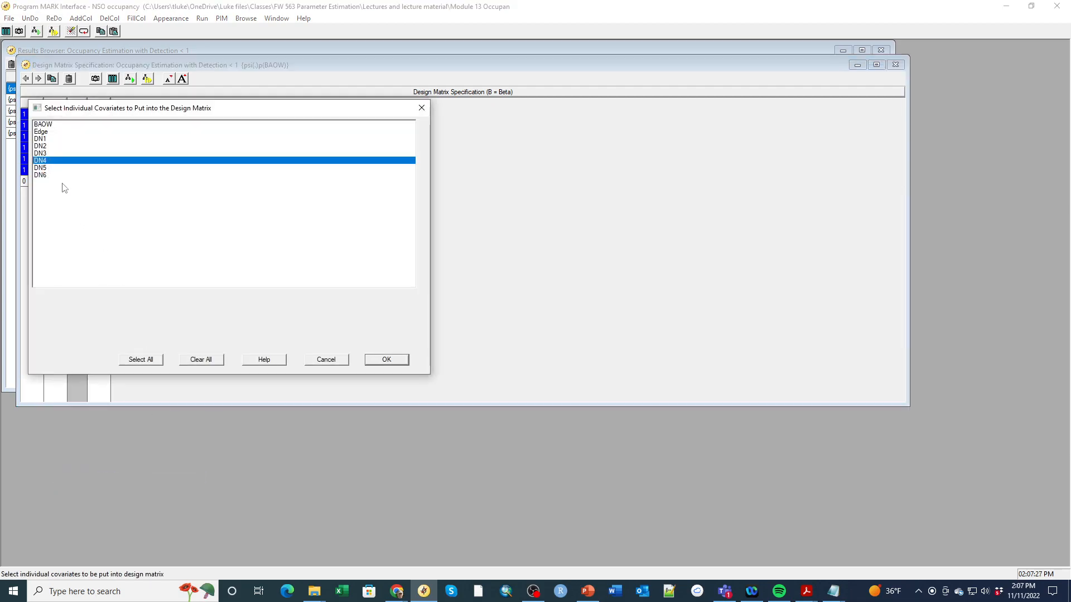
click(387, 360)
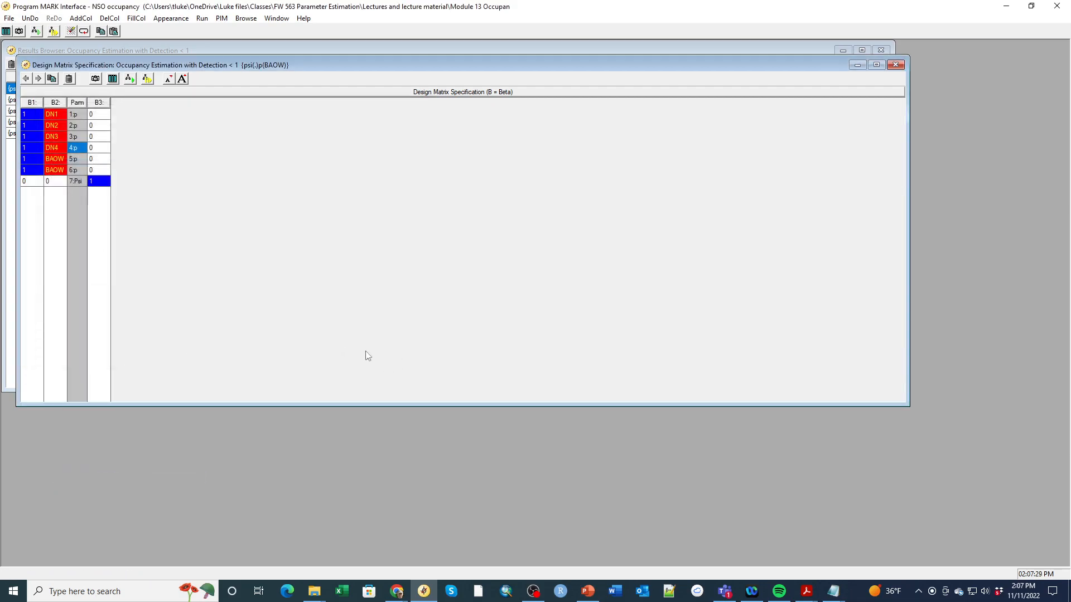
Fill column B2 of the 5:p and 6:p rows with the individual covariates DN5 and DN6
right_click(61, 160)
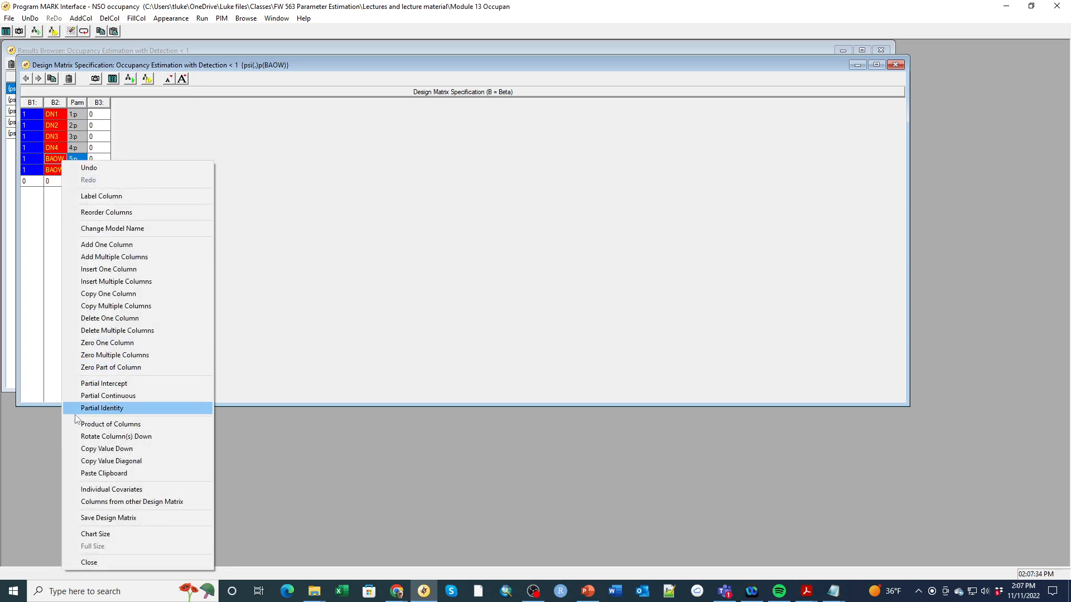
click(97, 491)
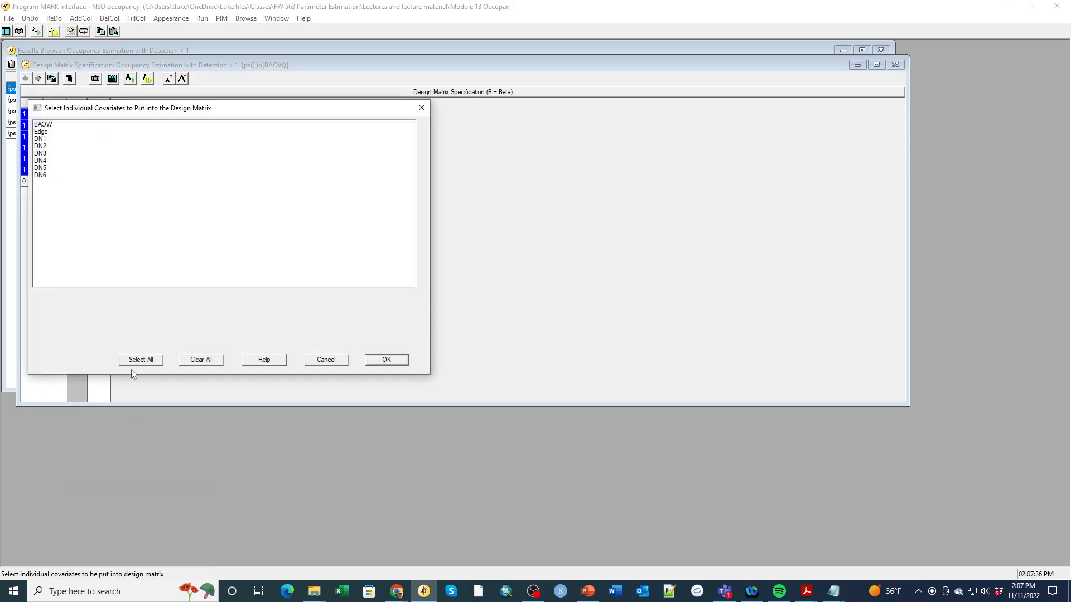
click(44, 168)
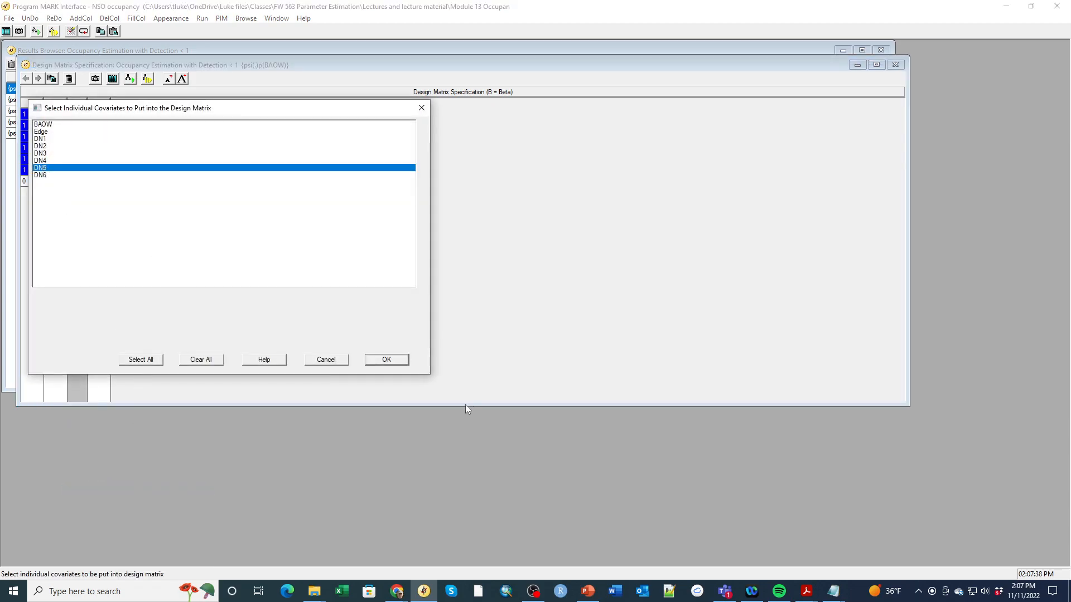
click(386, 360)
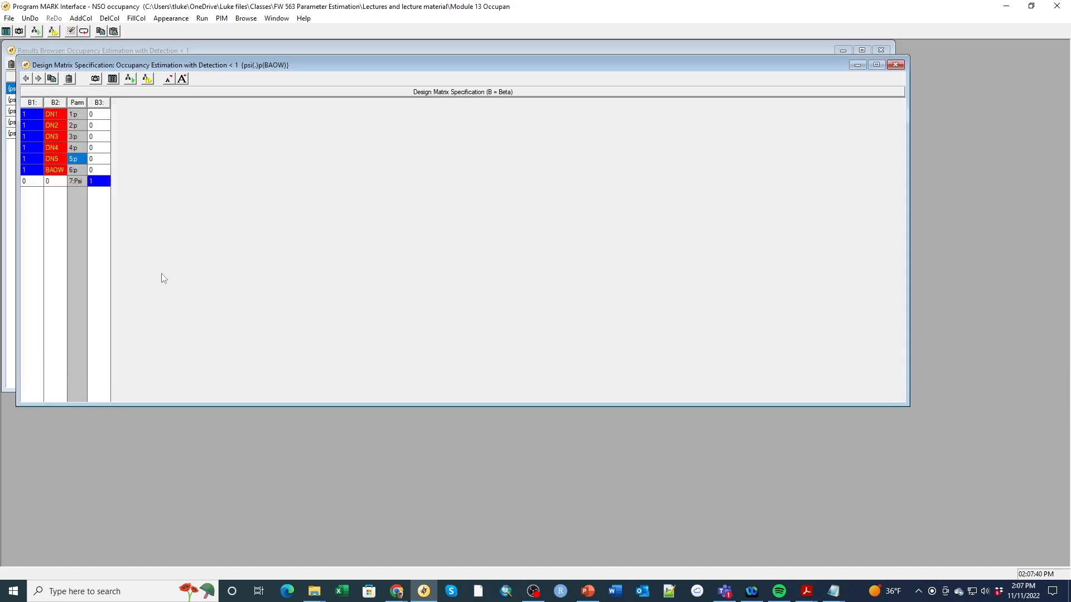
right_click(52, 174)
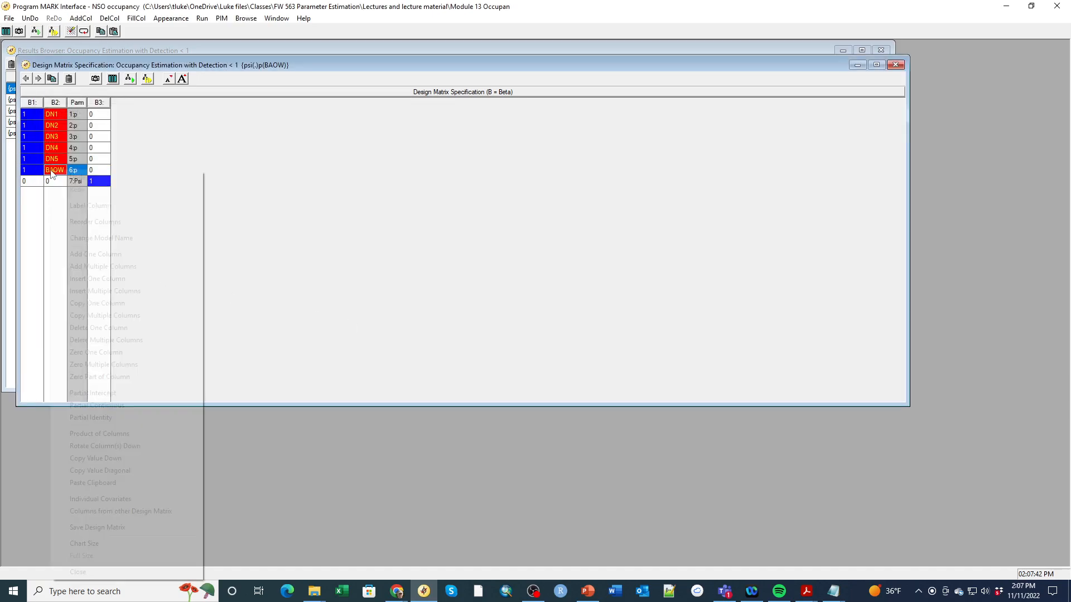
click(92, 500)
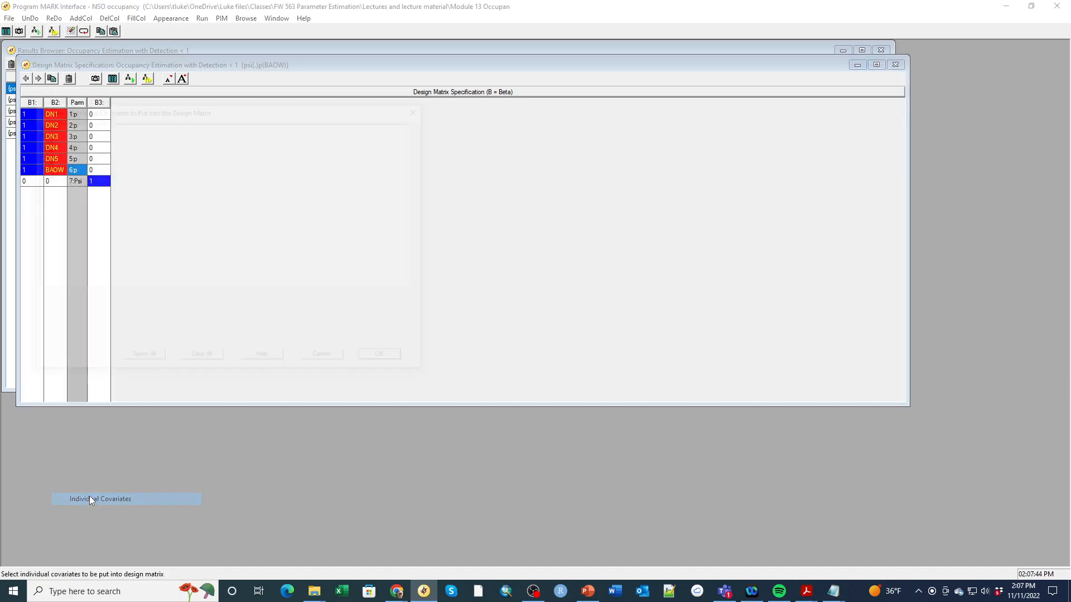
click(45, 176)
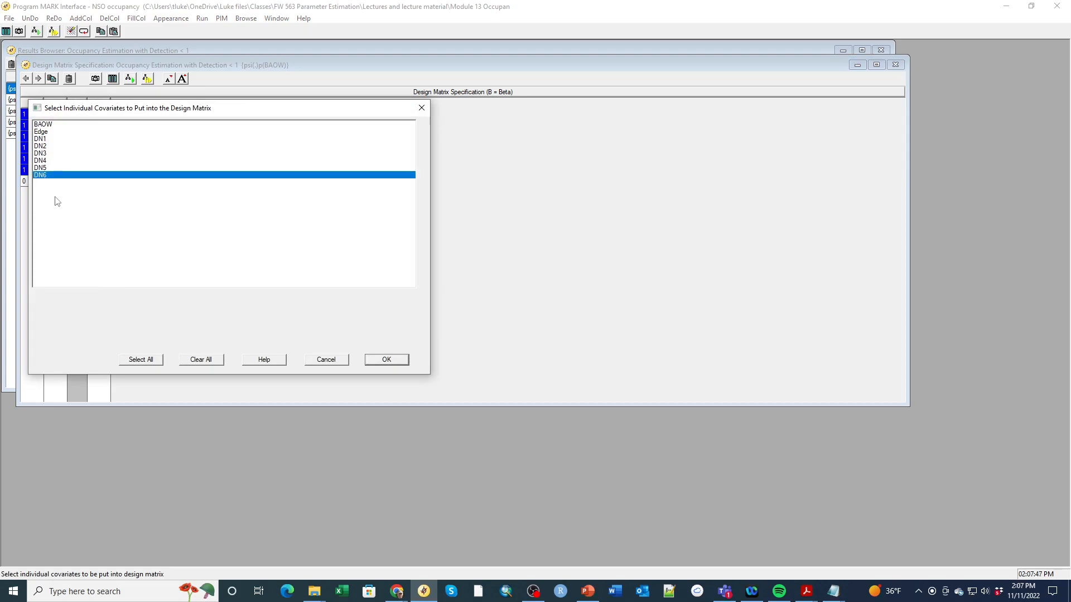
click(386, 360)
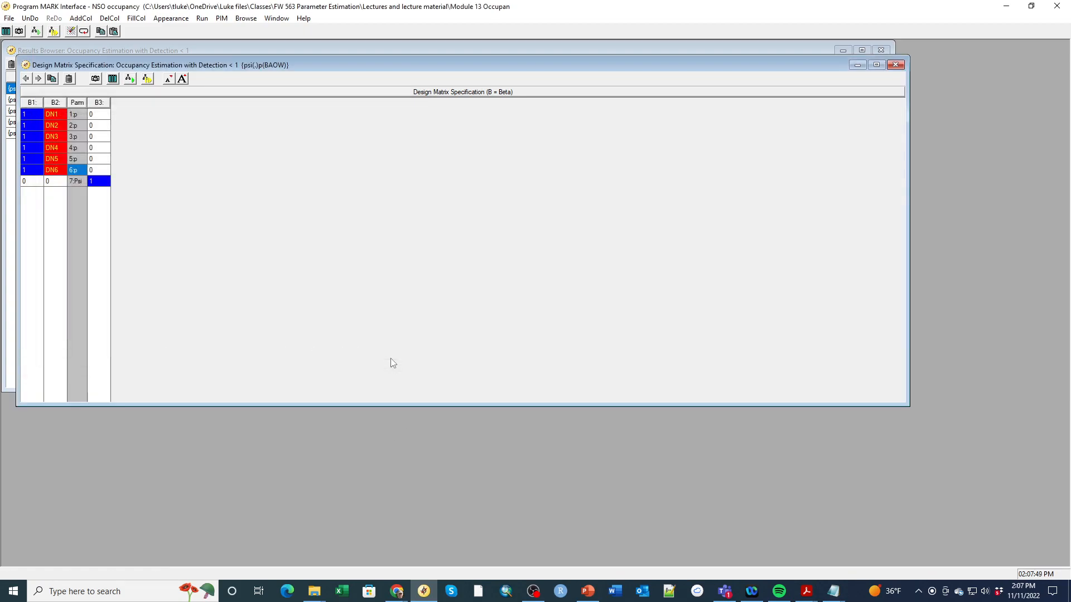
Run the design matrix as model psi(.)p(DN) and append its output to the results database
click(202, 18)
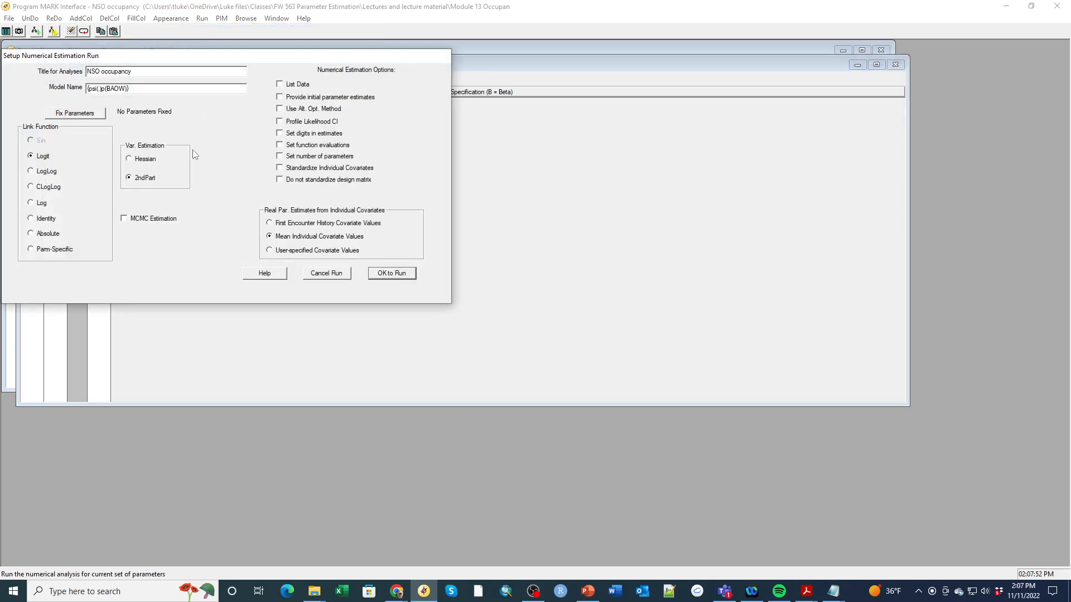
double_click(124, 87)
click(123, 87)
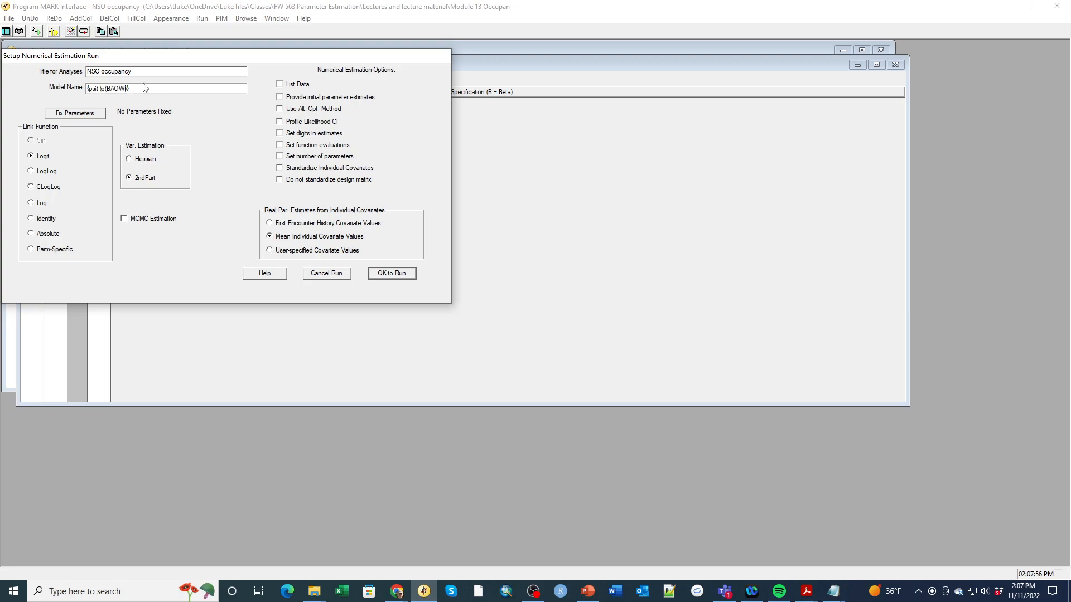
key(BackSpace)
key(BackSpace)
key(BackSpace)
key(BackSpace)
text(DN)
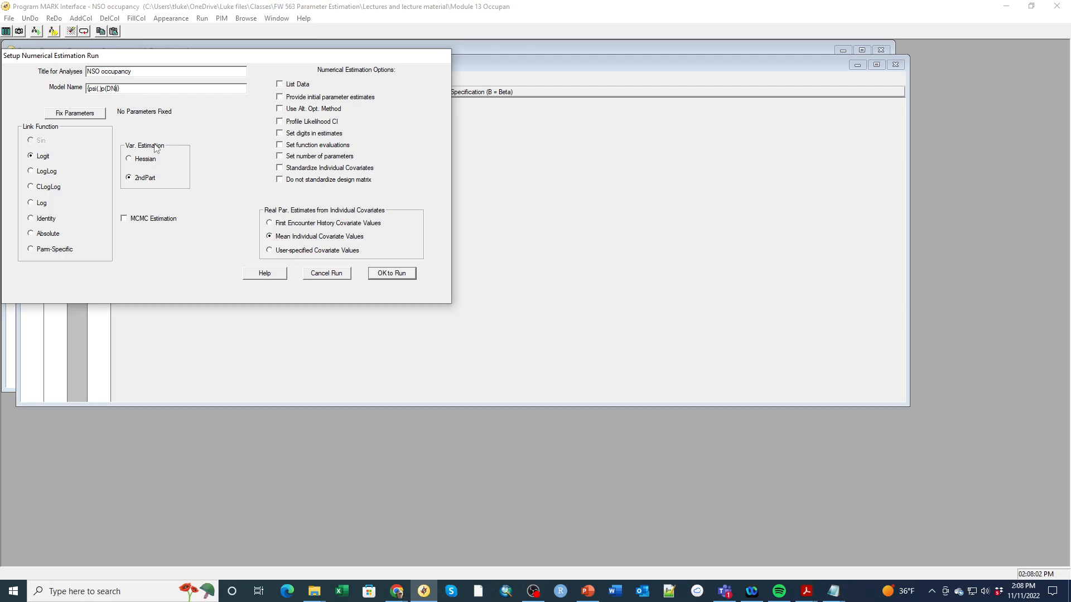
click(403, 275)
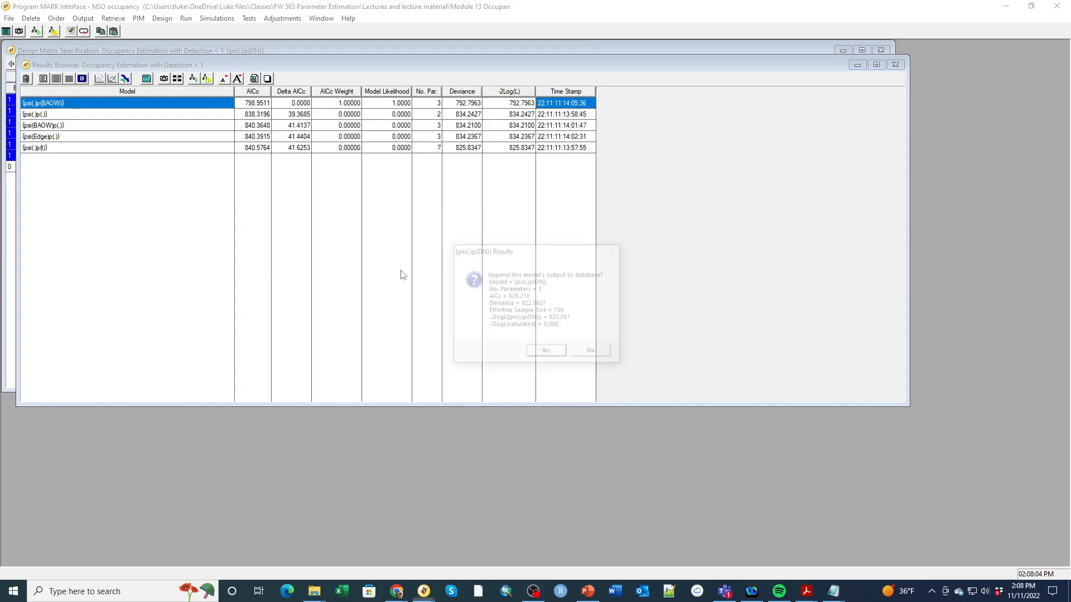
click(547, 353)
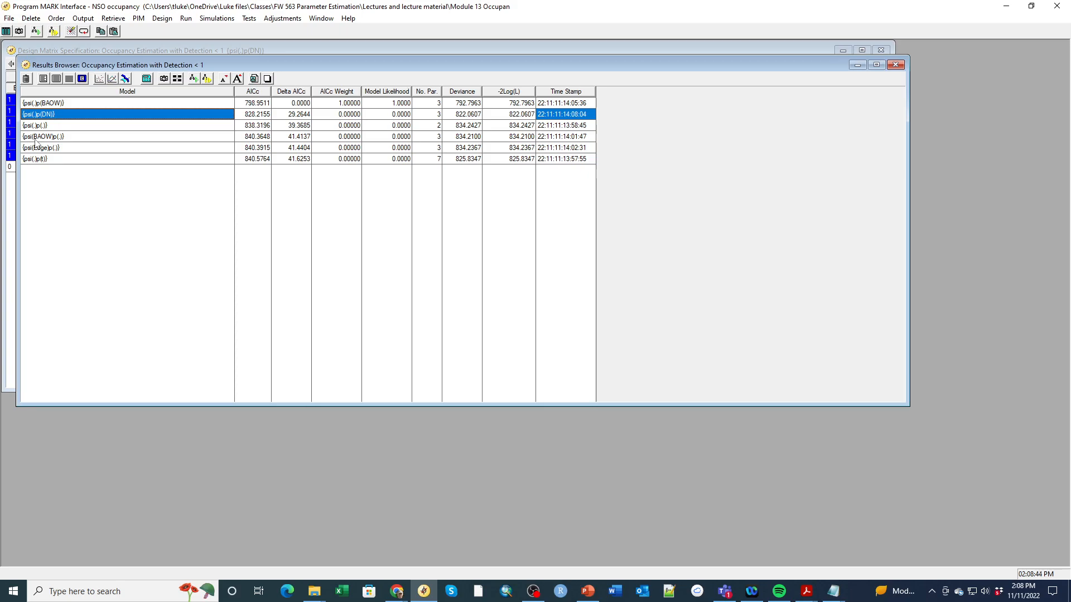
Retrieve model psi(BAOW)p(.) from the results list
click(49, 138)
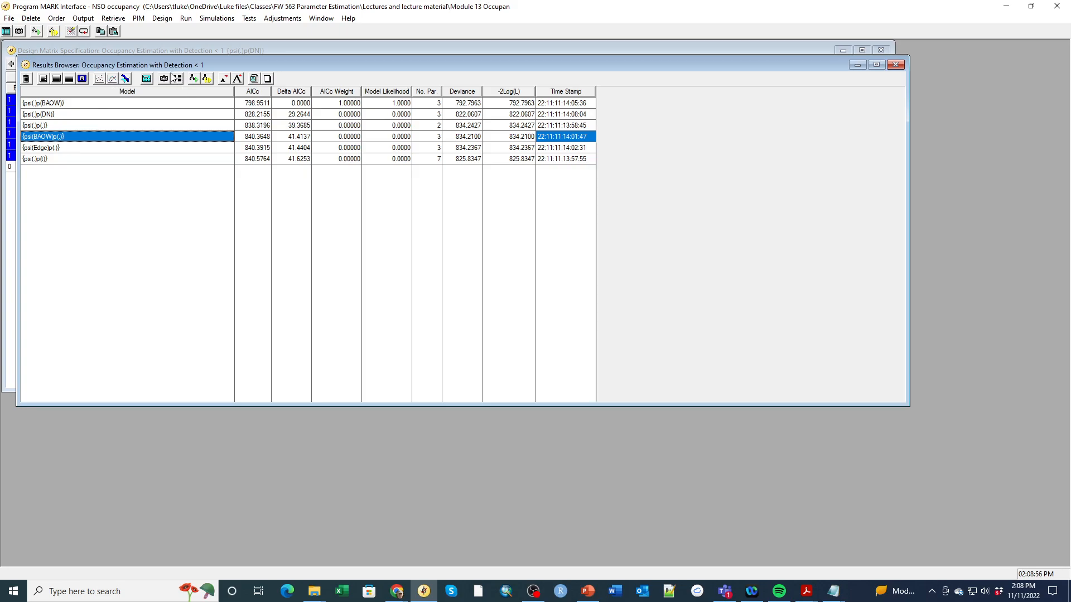
click(176, 79)
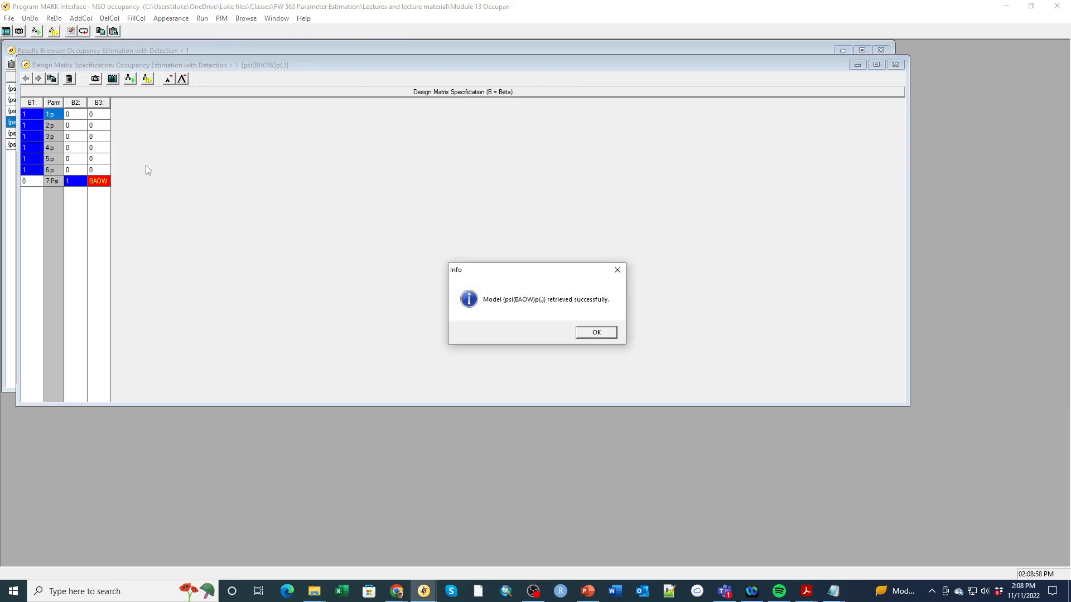
click(595, 333)
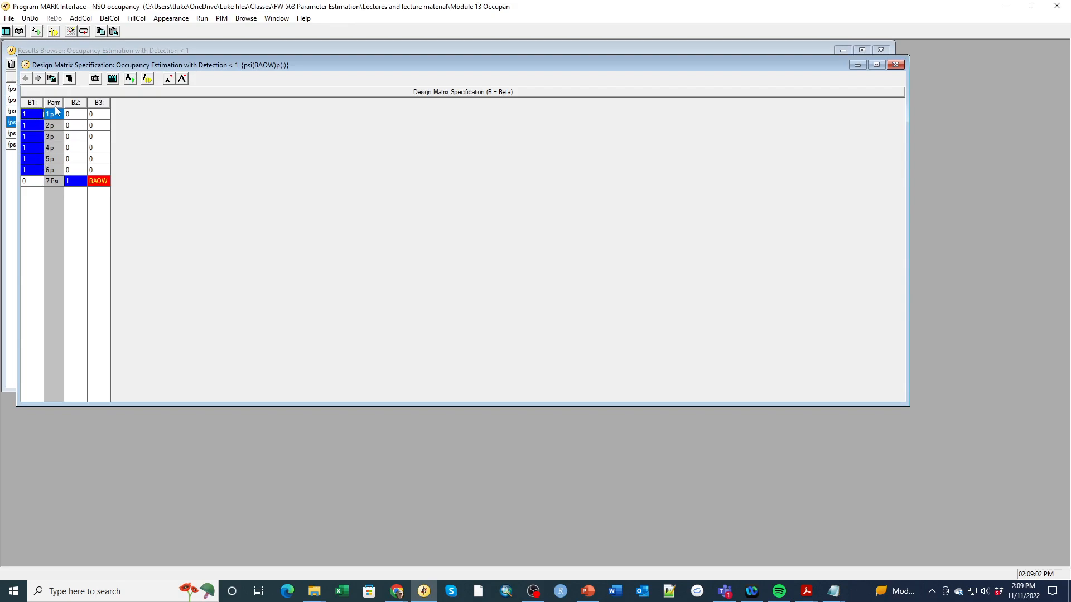
Insert five columns into the design matrix before the p intercept column
mouse_move(54, 103)
mouse_down()
mouse_move(78, 104)
mouse_move(51, 104)
mouse_up()
click(81, 18)
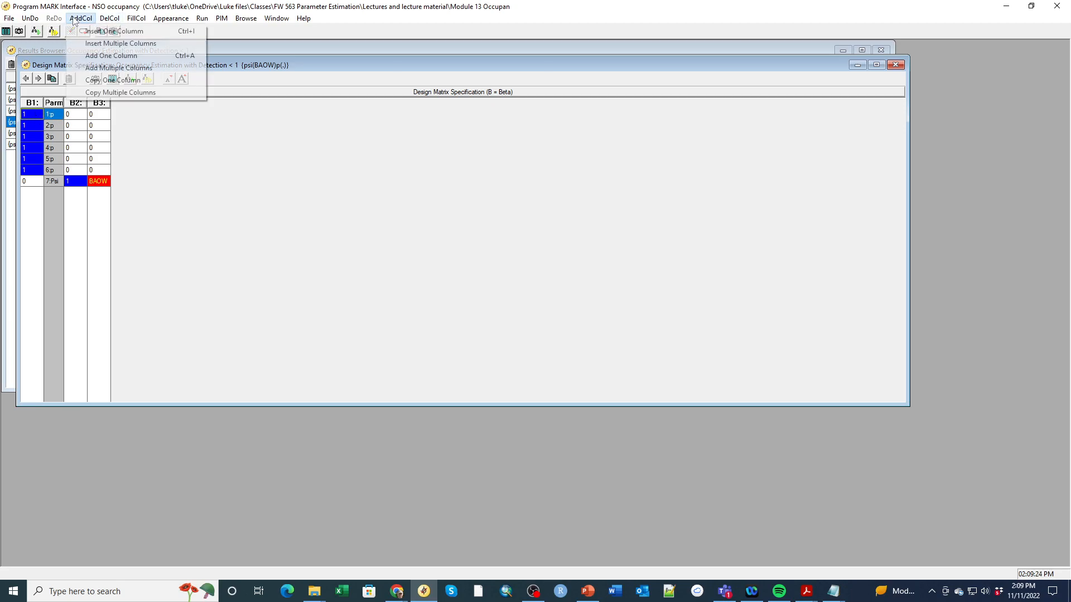
click(90, 43)
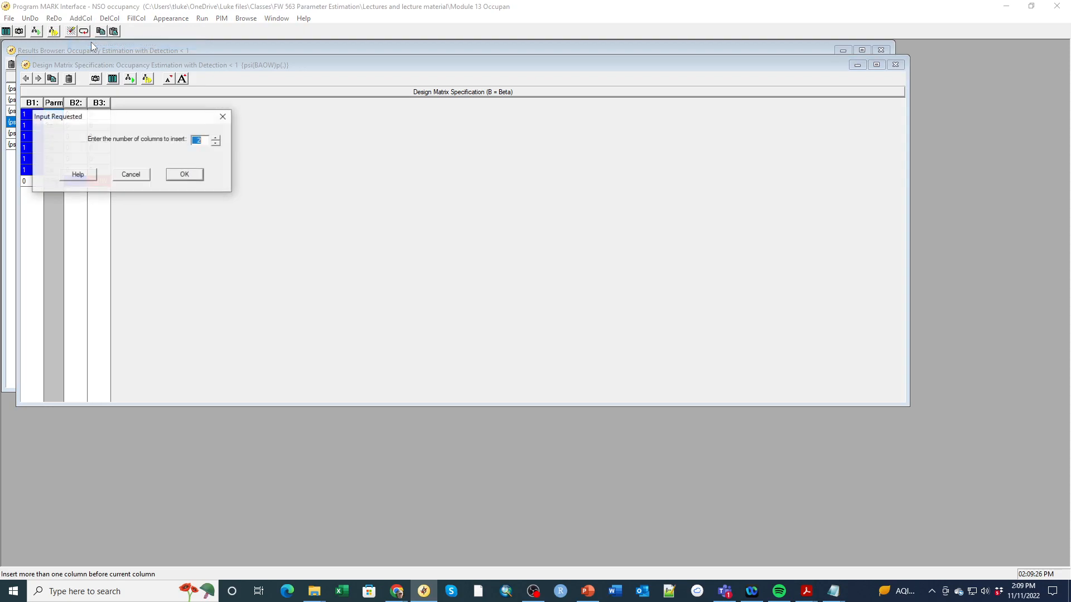
click(216, 137)
click(216, 138)
click(216, 138)
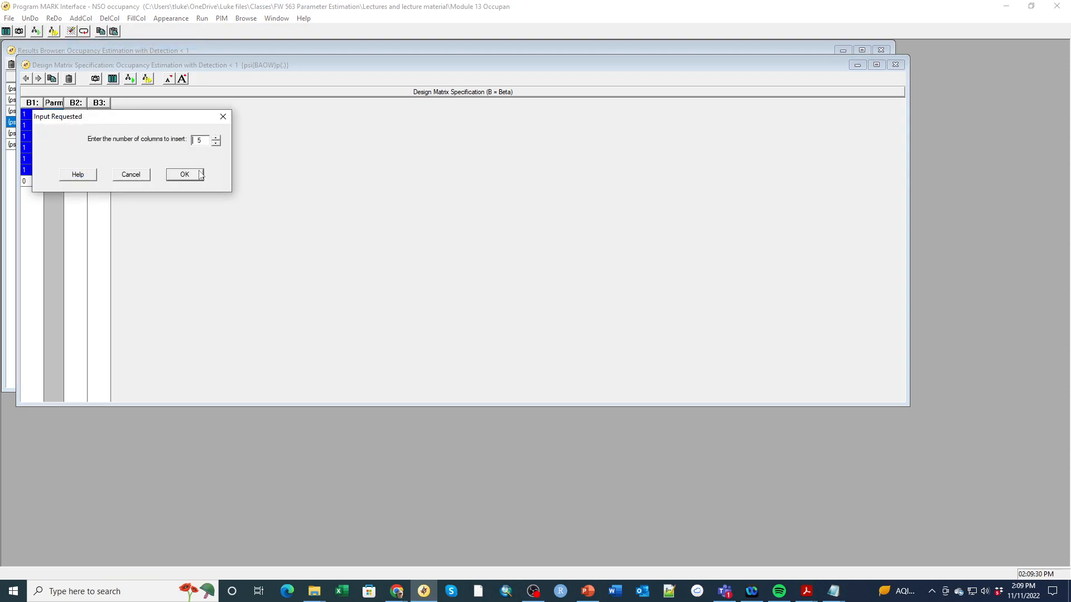
click(185, 175)
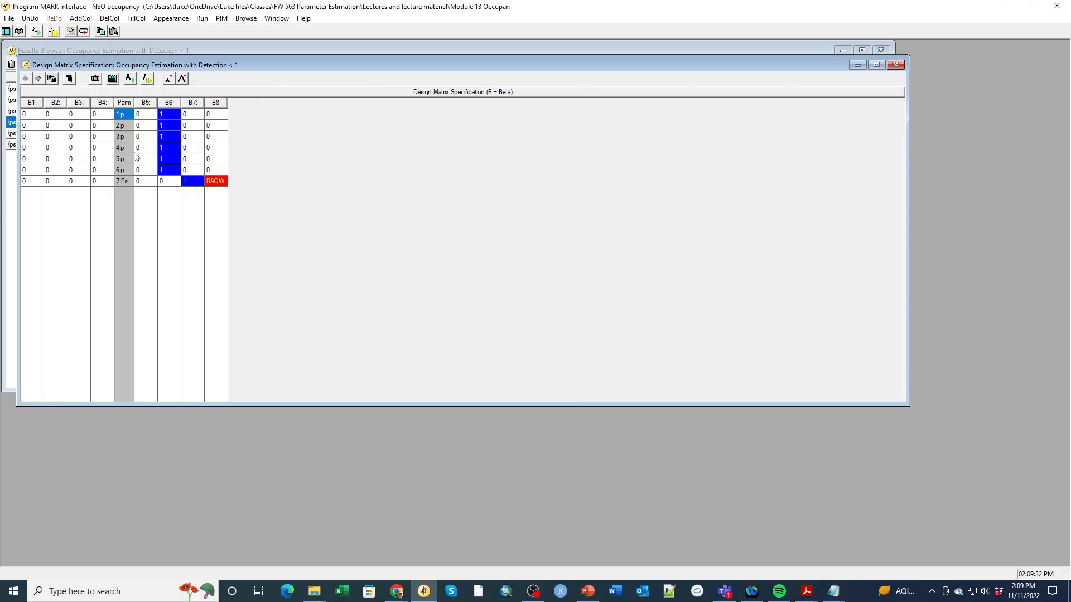
Move the Parm column between B6 and B7, and fill B1 with a partial intercept across the six p rows
drag(126, 108, 180, 102)
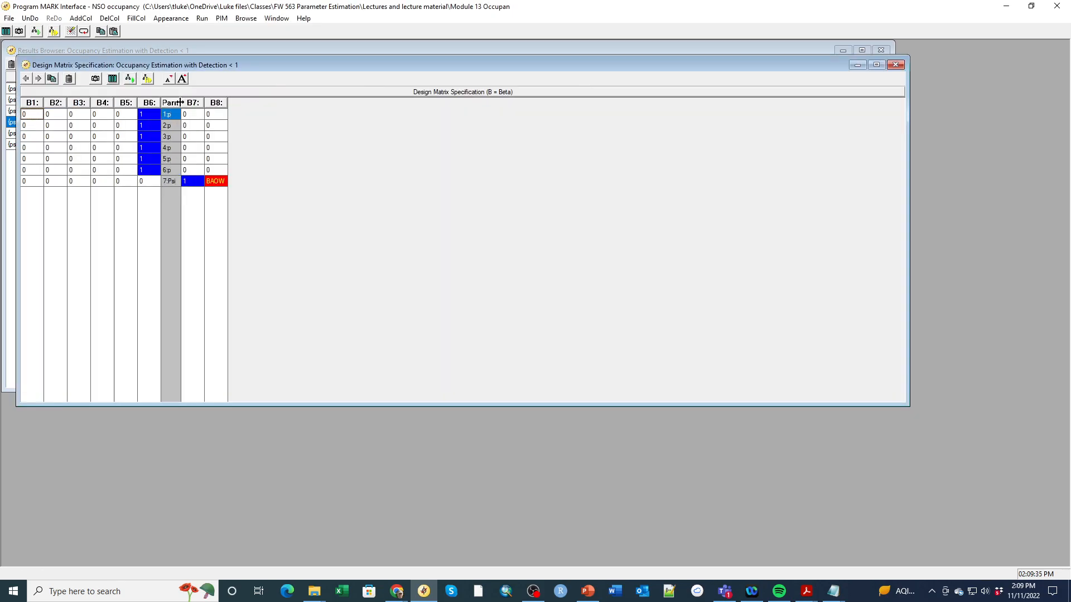
right_click(34, 116)
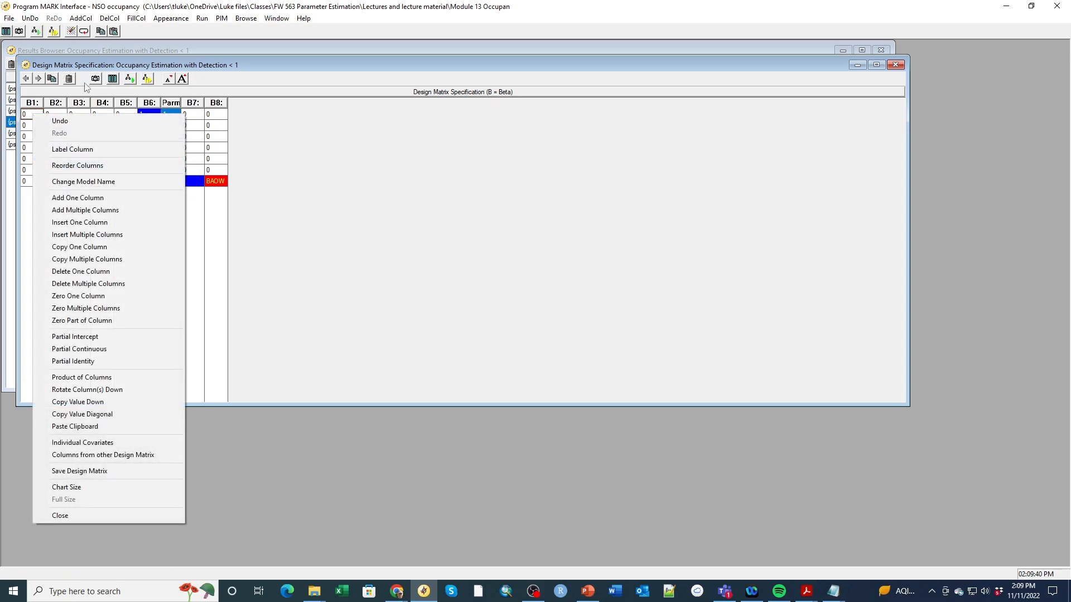
click(136, 19)
click(163, 43)
click(184, 174)
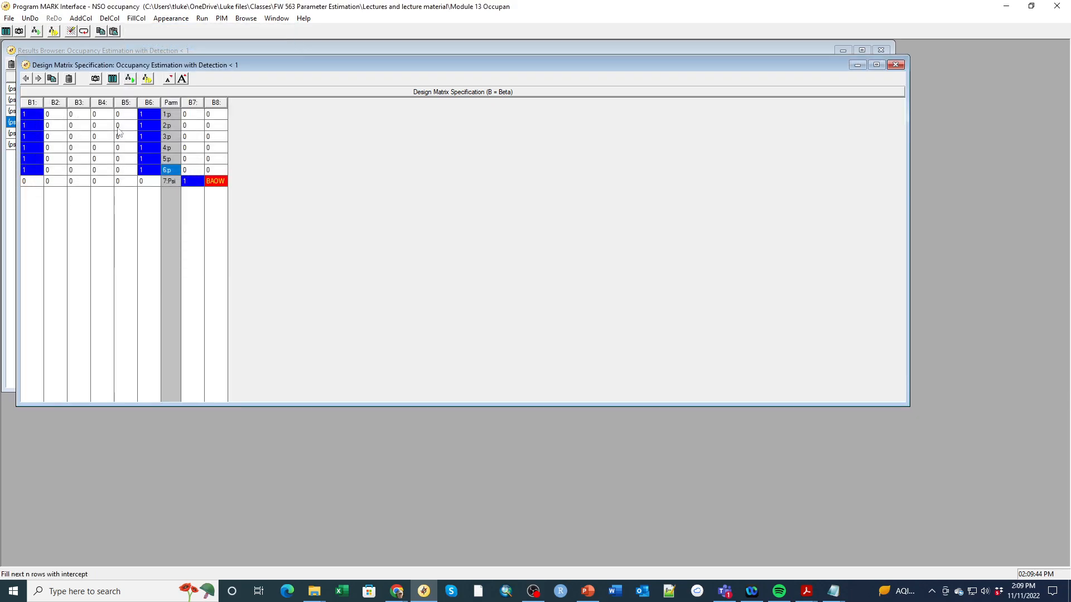
Fill a partial identity matrix over 5 columns, starting from B2 in the 1:p row
click(56, 118)
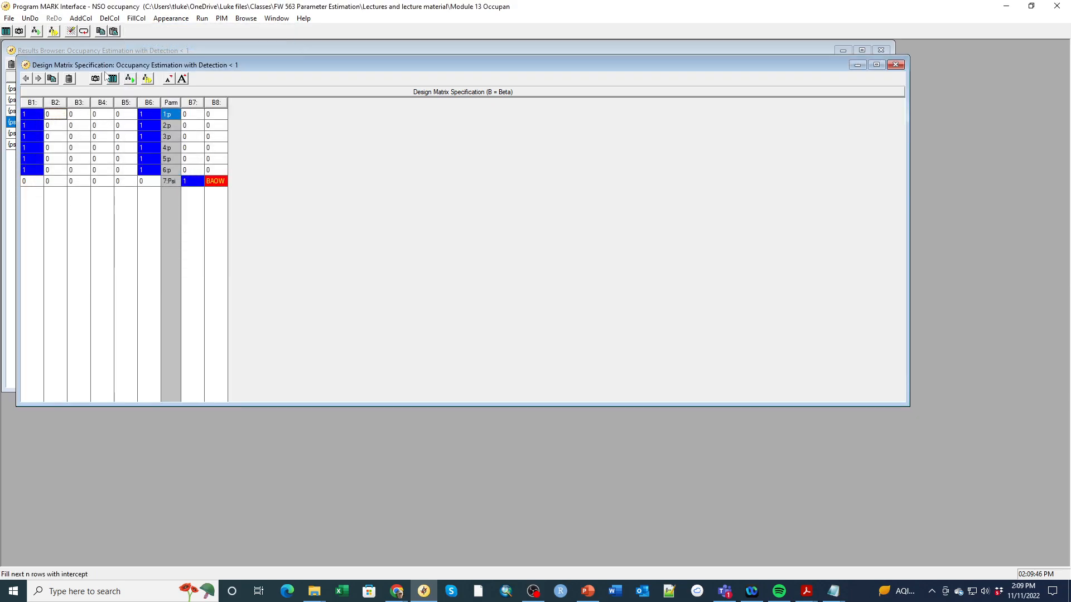
click(140, 19)
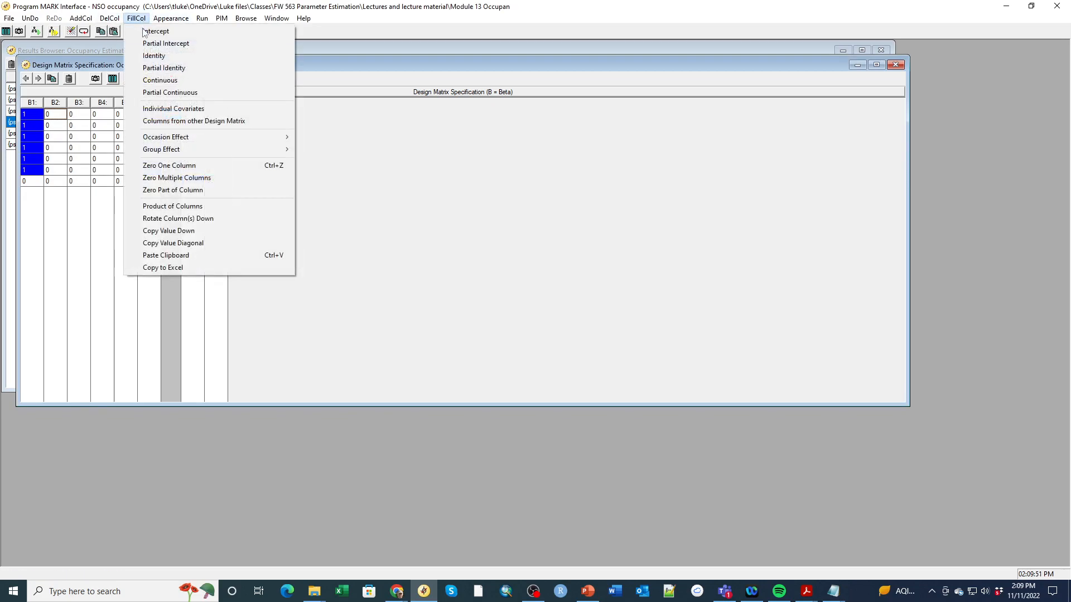
click(155, 68)
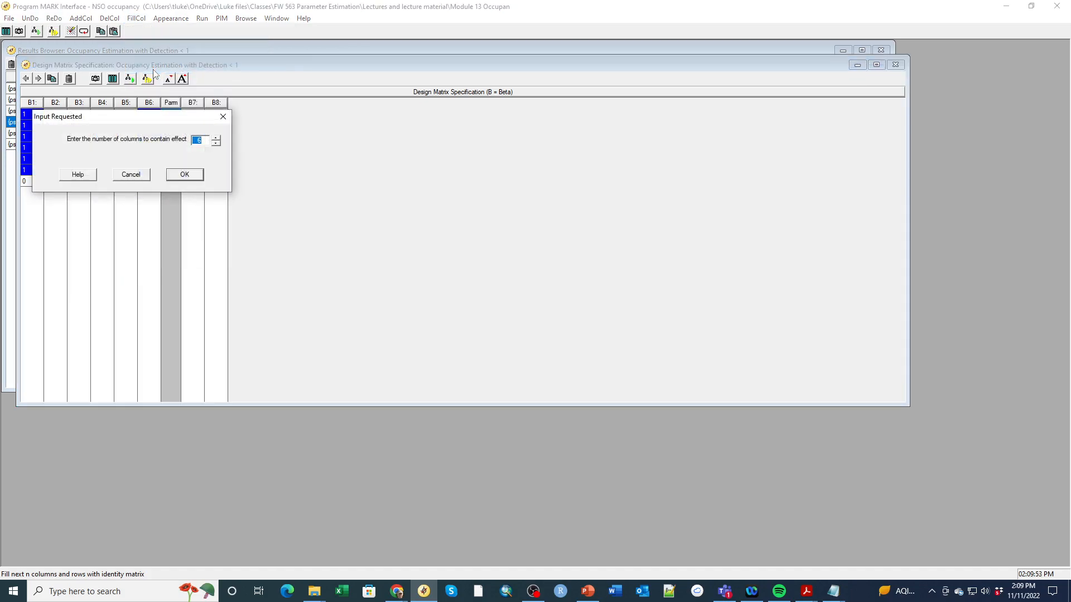
click(215, 143)
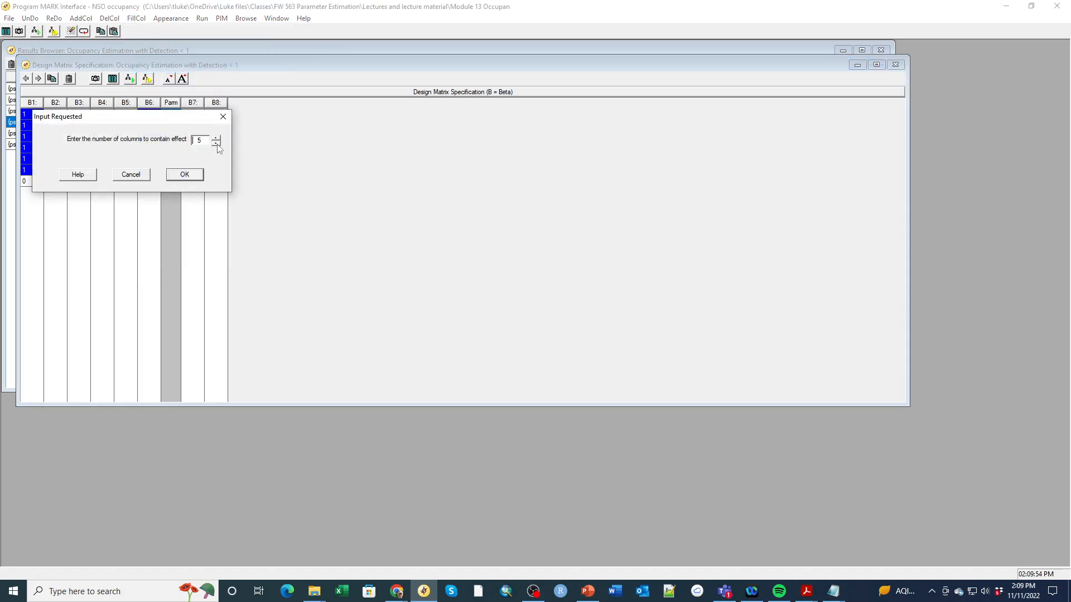
click(180, 175)
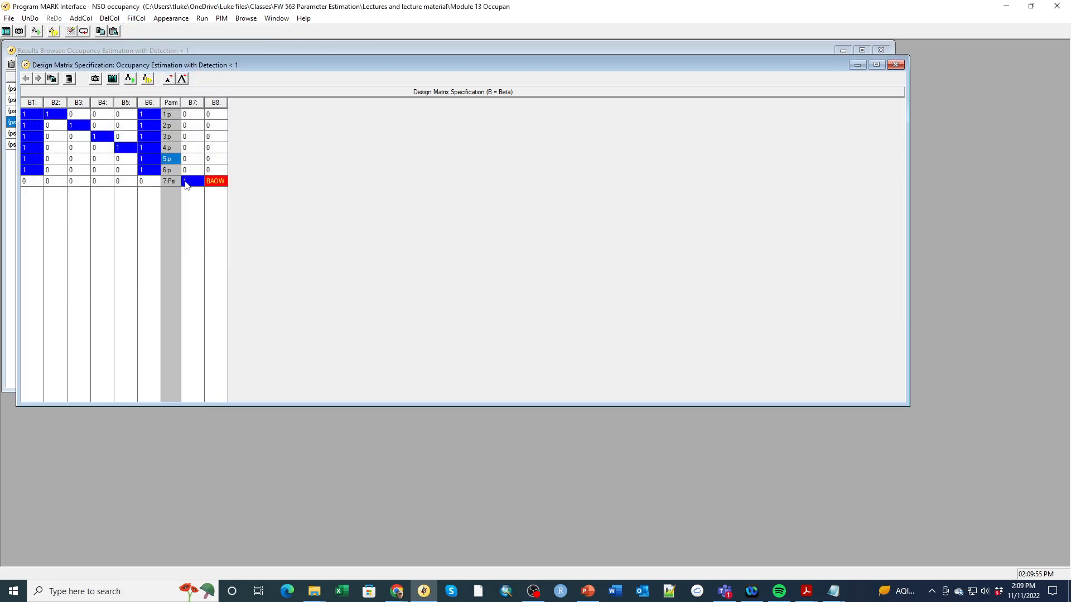
Set column B6 to 1 in the 5:p row and to 0 in all other p rows
click(146, 113)
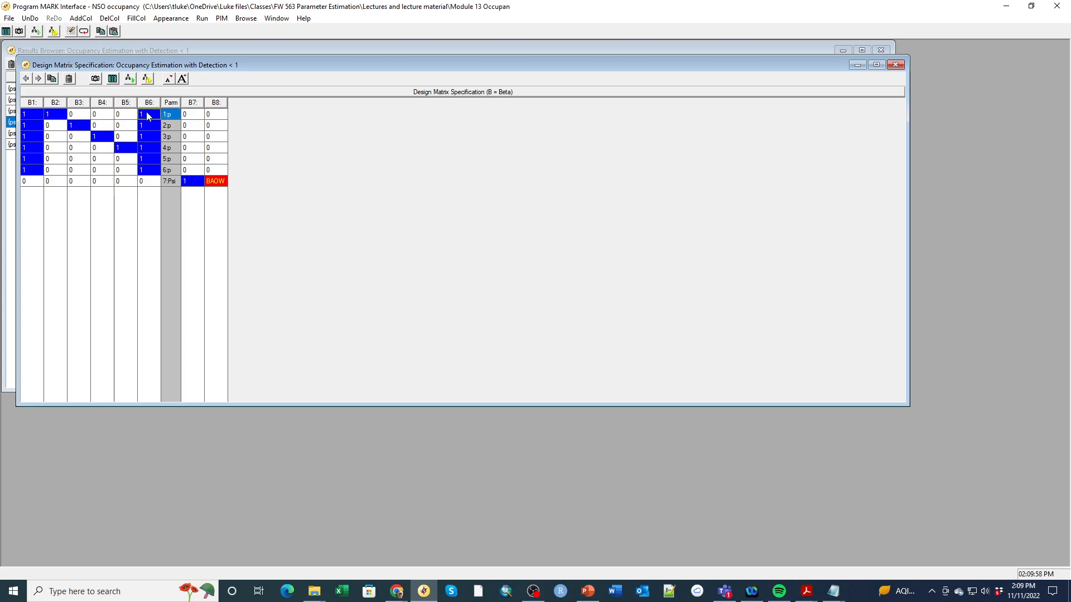
text(0)
click(147, 126)
text(0)
click(155, 147)
text(0)
click(151, 160)
text(0)
click(149, 172)
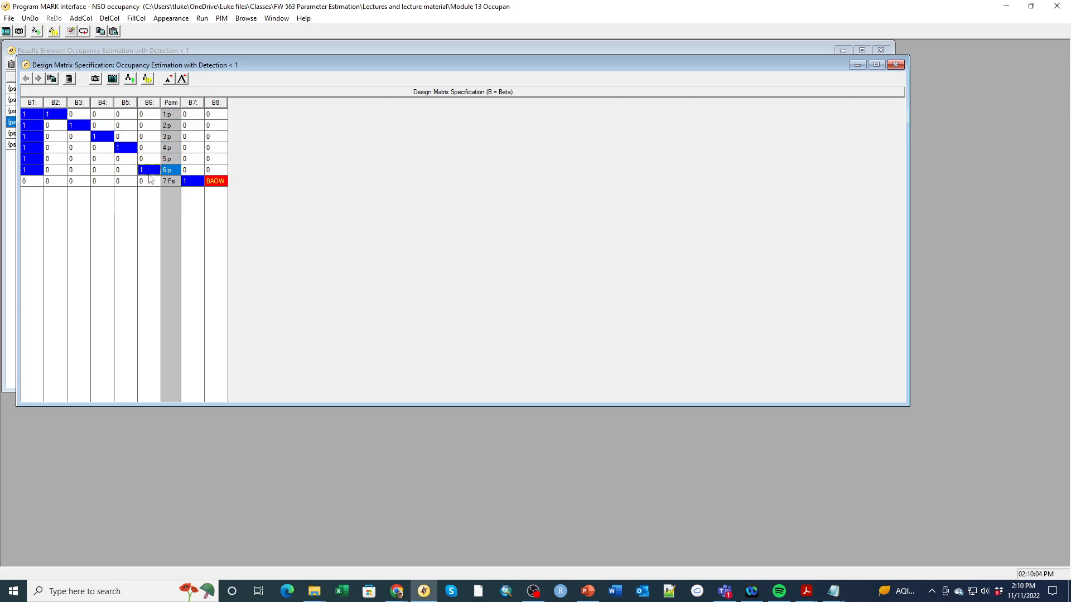
click(151, 161)
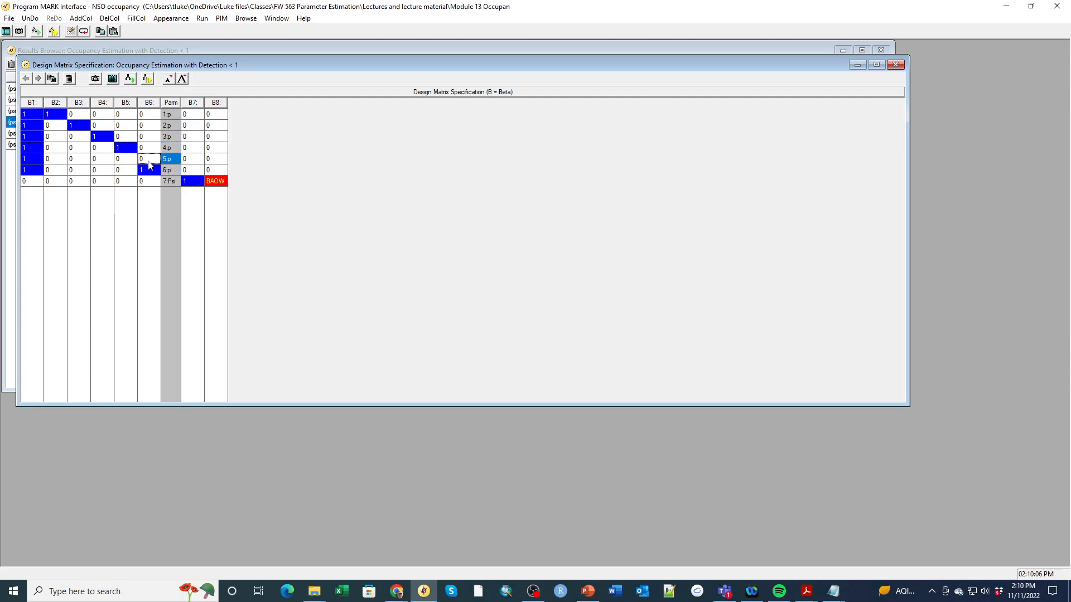
text(1)
click(149, 174)
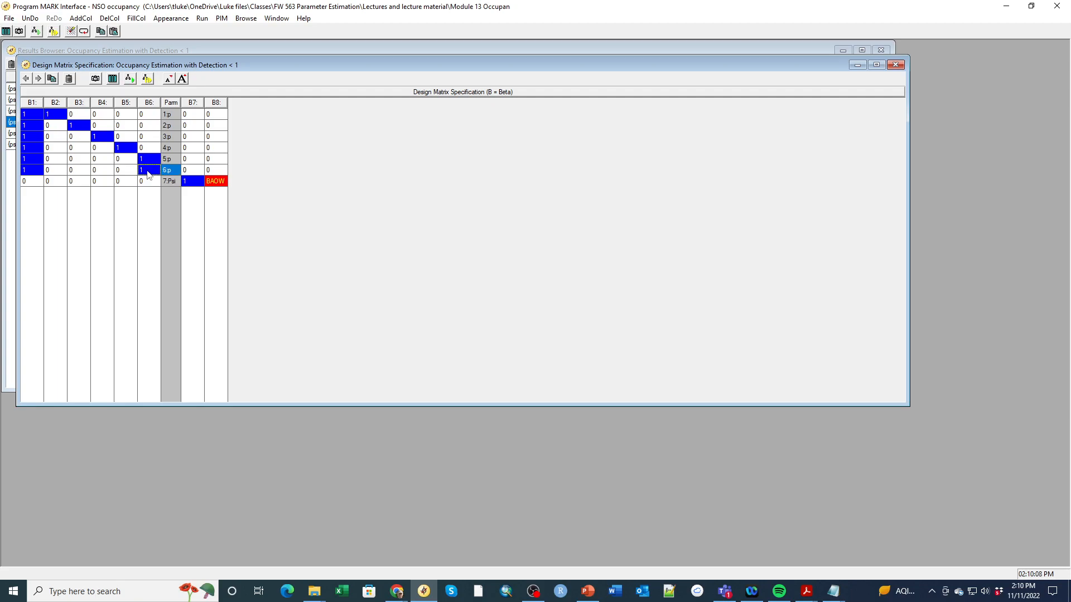
text(0)
click(63, 170)
Run the design matrix as model psi(BAOW)p(t) and append its output to the results database
click(201, 18)
click(215, 29)
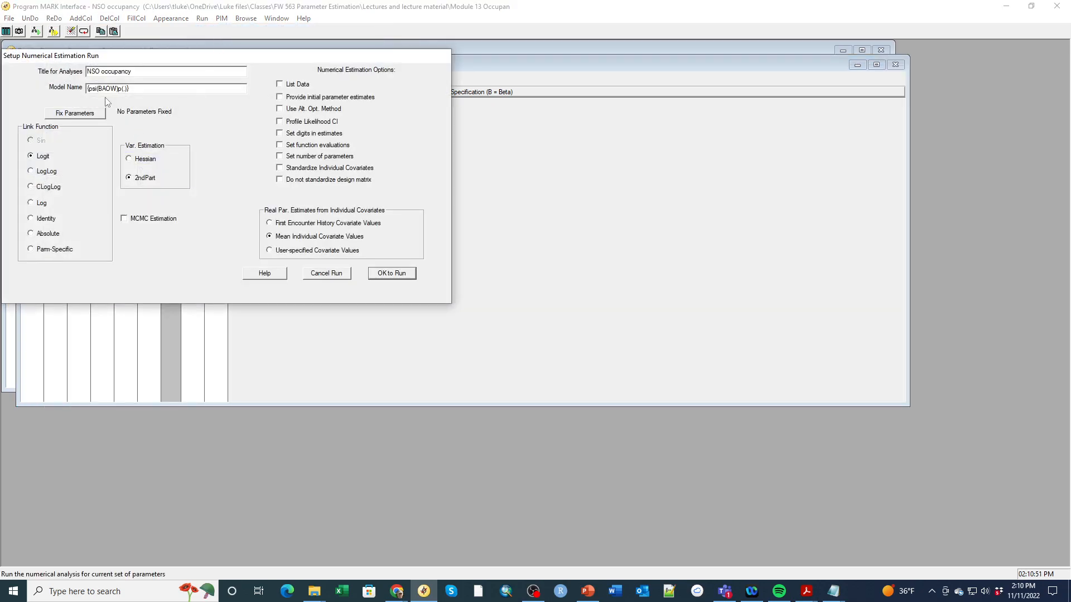
double_click(125, 87)
click(123, 88)
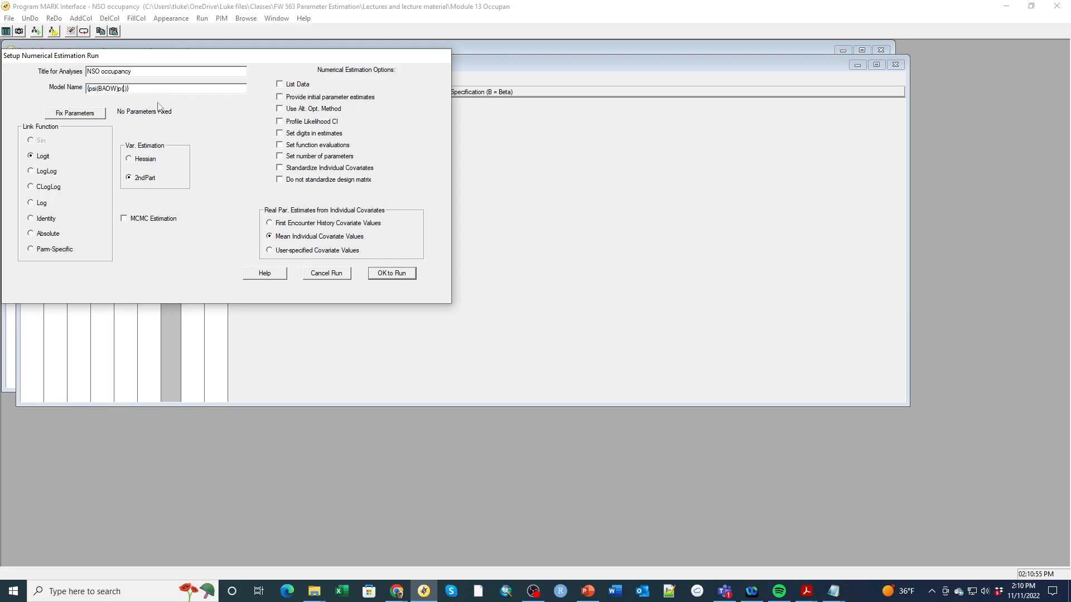
text(t)
click(391, 276)
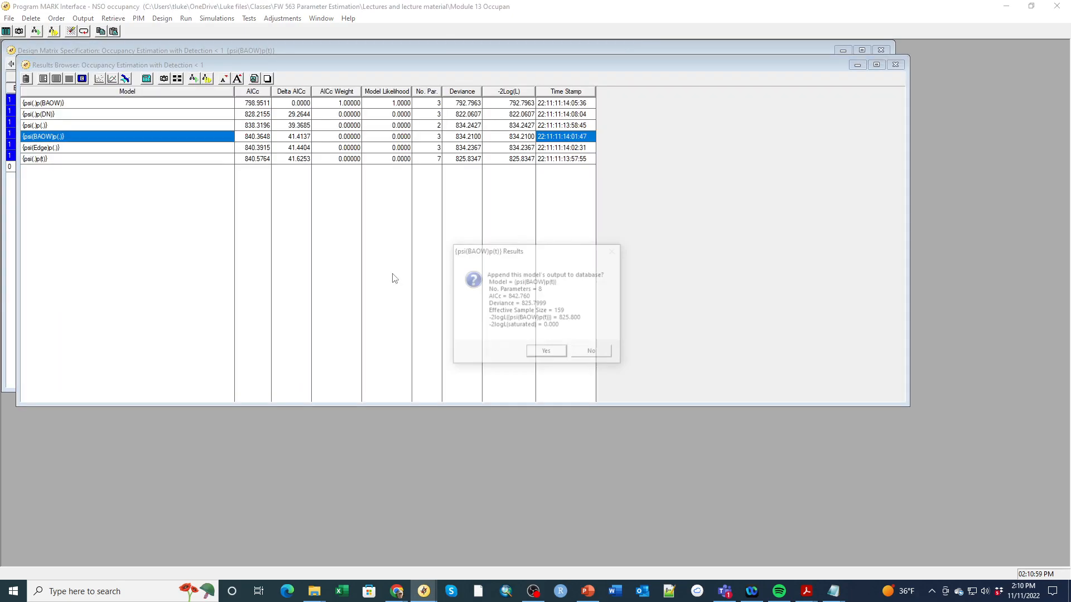
click(546, 353)
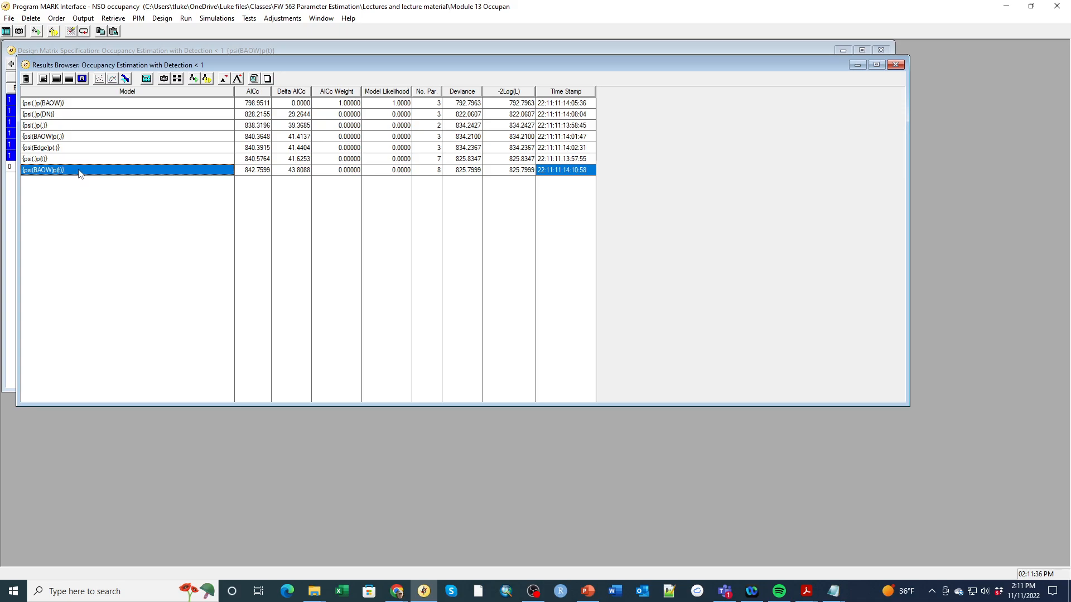
Retrieve model psi(.)p(BAOW) from the results list
click(92, 105)
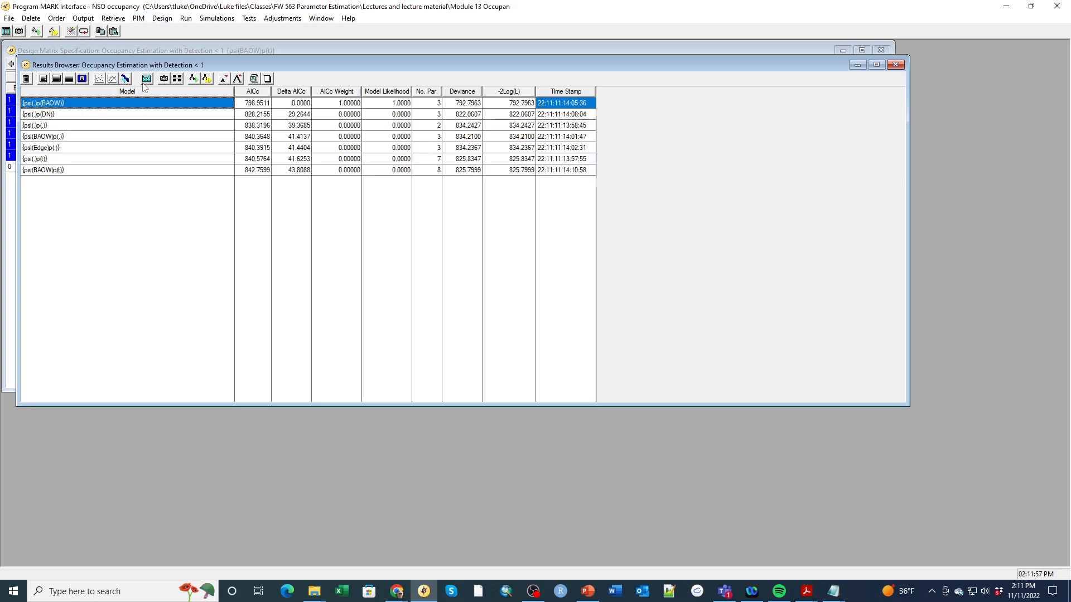
click(178, 82)
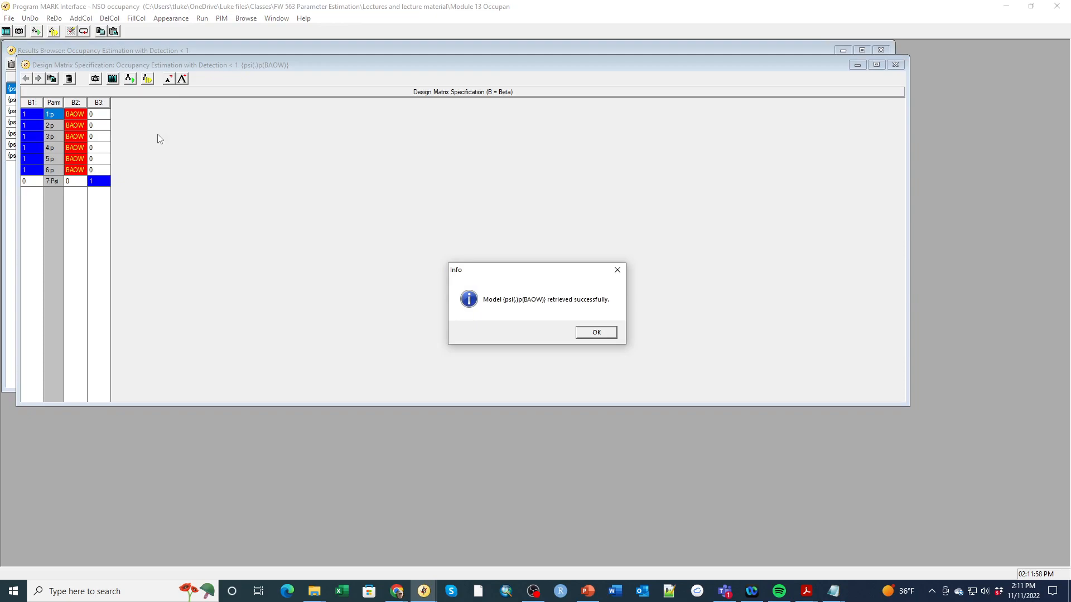
click(596, 332)
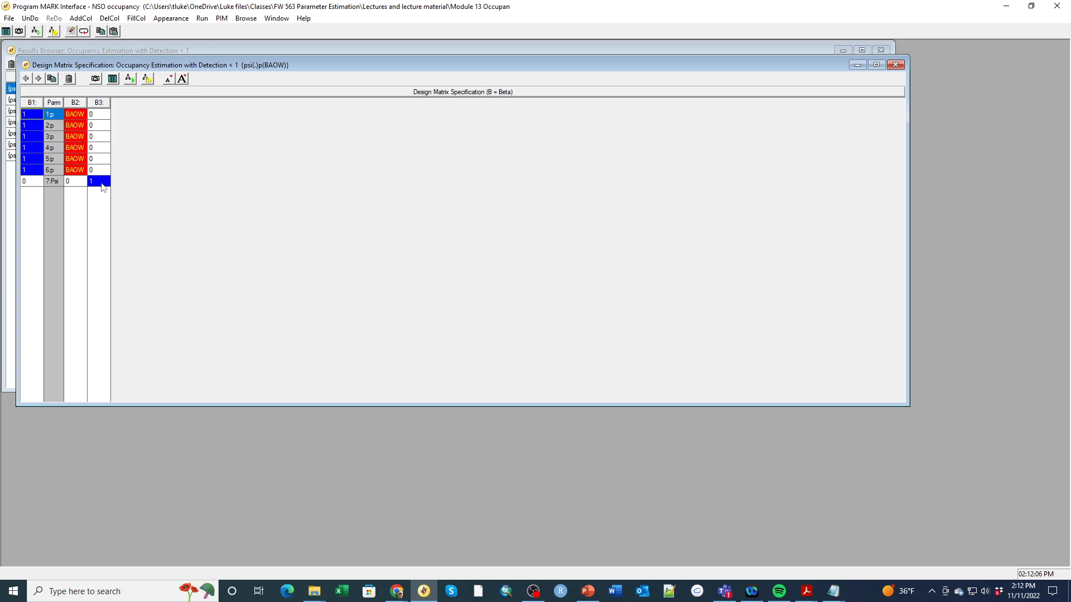
Insert one column before the psi intercept column and enter 1 in its 7:Psi row
click(103, 116)
click(79, 18)
click(98, 32)
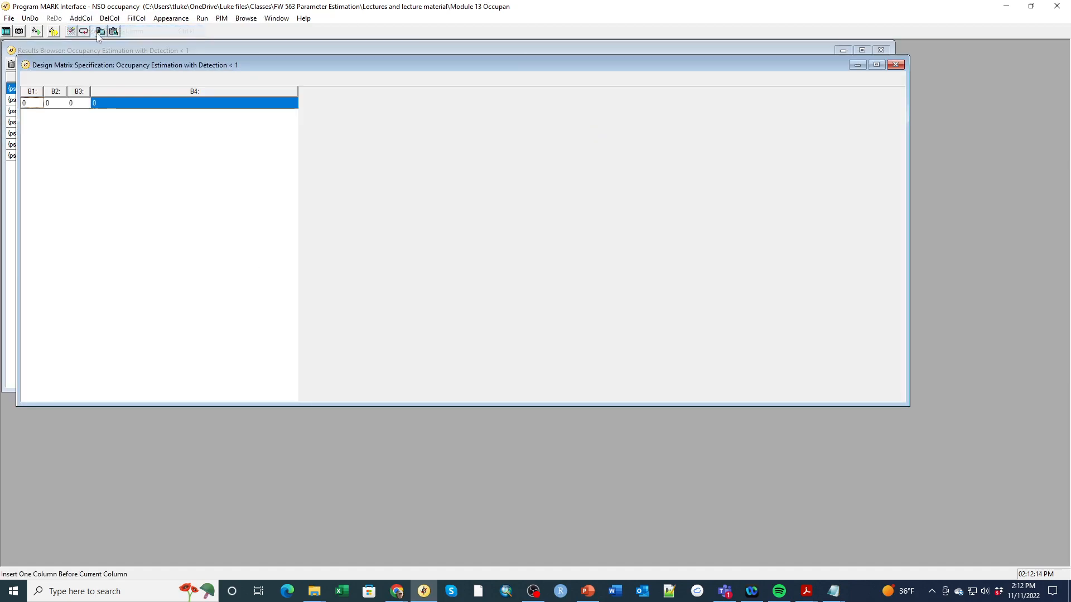
click(103, 184)
text(1)
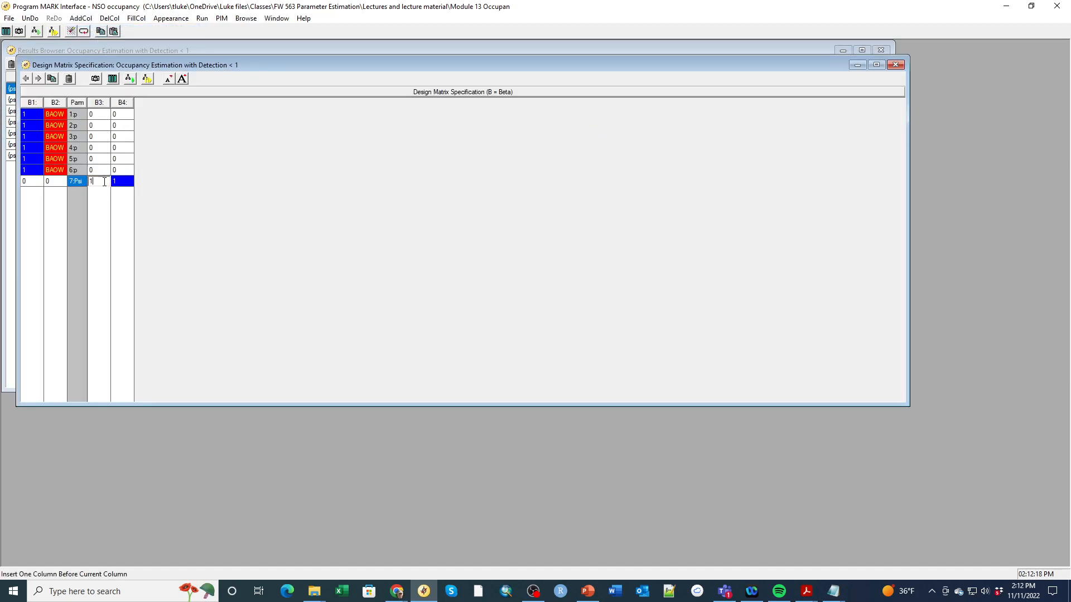
Put the individual covariate BAOW into column B4 of the 7:Psi row
click(122, 186)
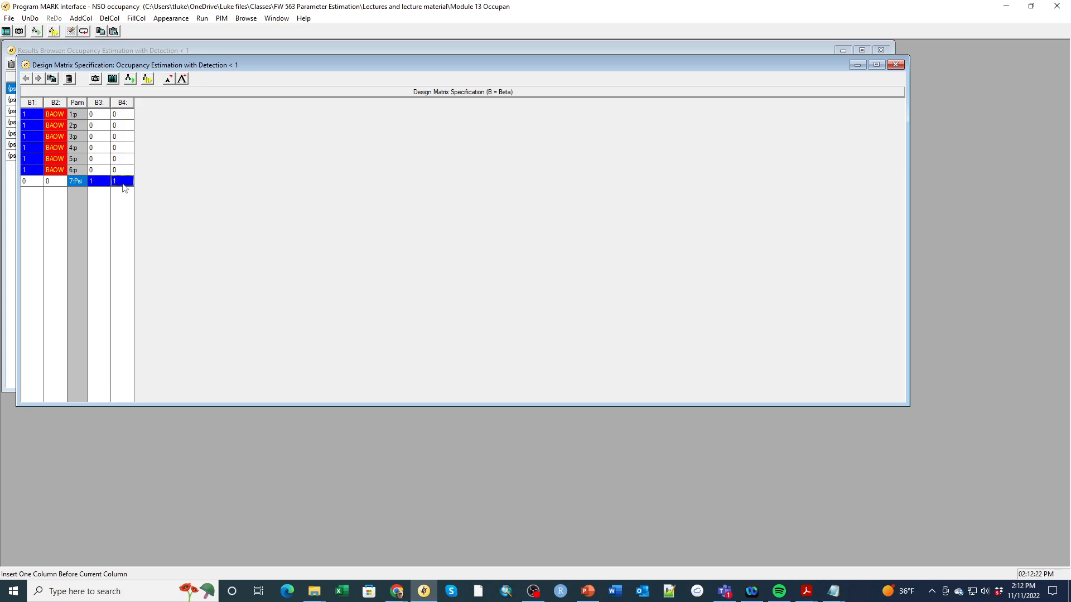
right_click(124, 188)
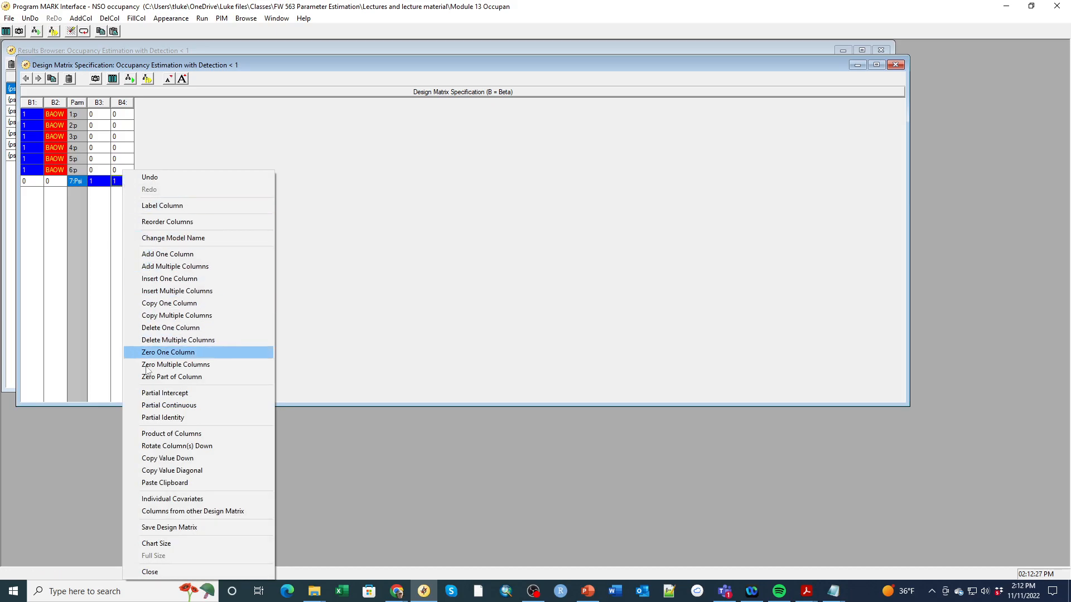
click(143, 499)
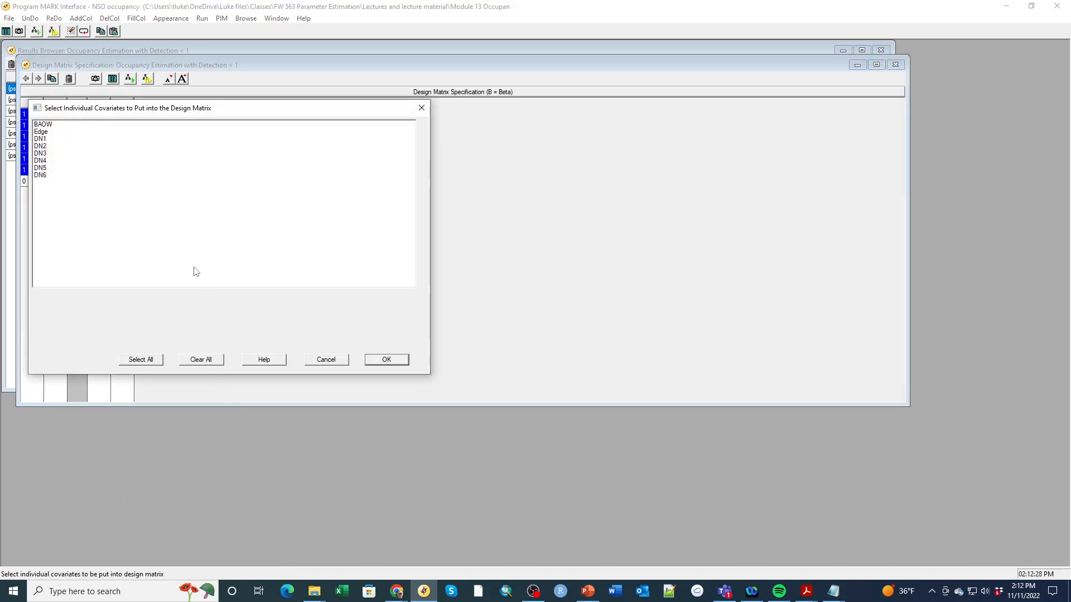
click(60, 127)
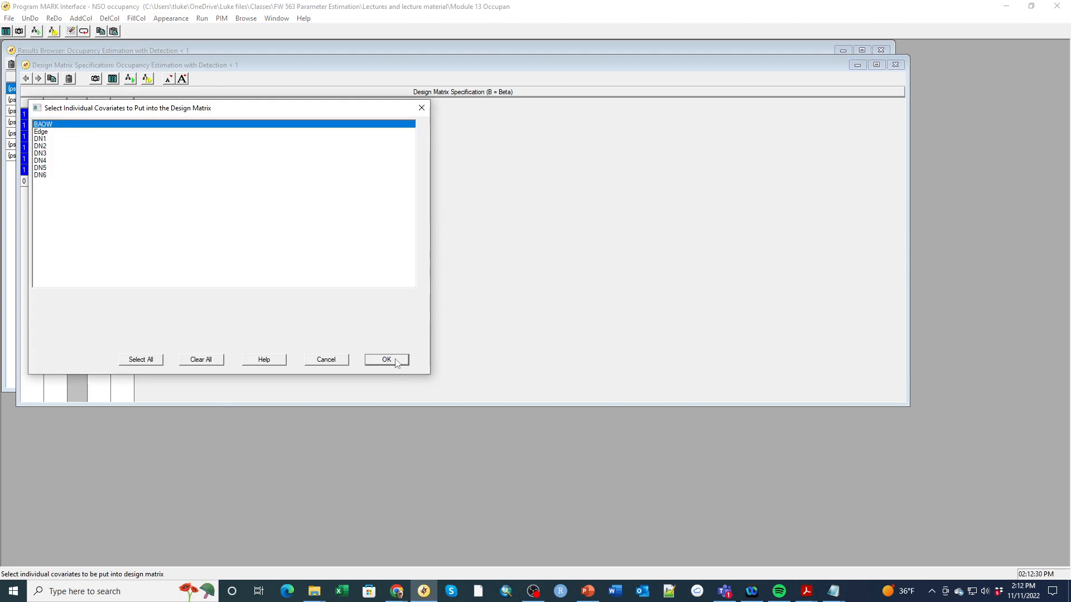
click(386, 360)
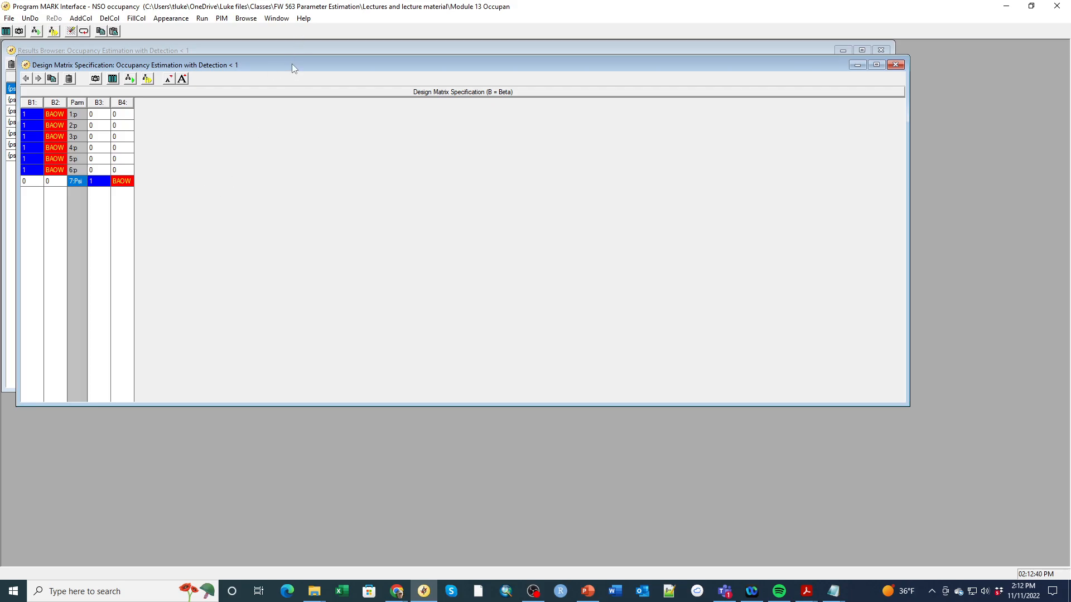
Run the design matrix as model psi(BAOW)p(BAOW) and append its output to the results database
click(202, 18)
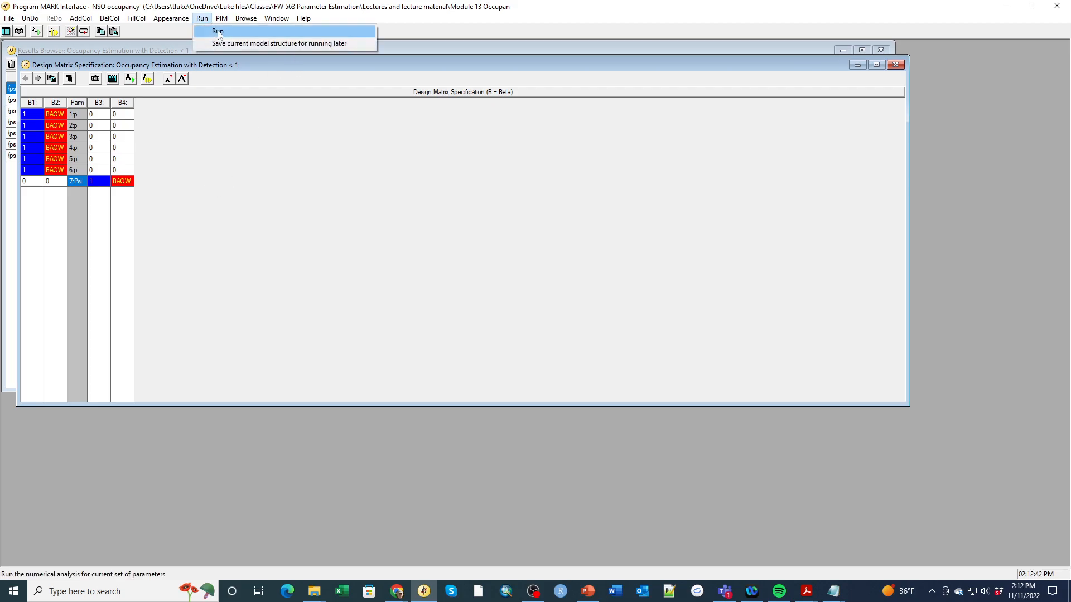
click(217, 32)
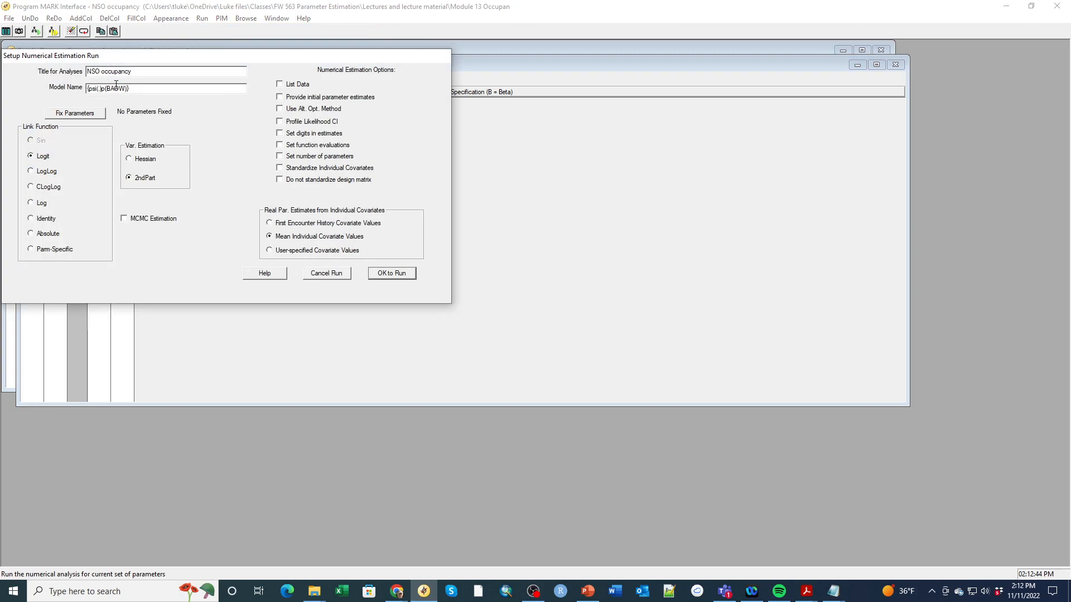
double_click(99, 89)
click(99, 88)
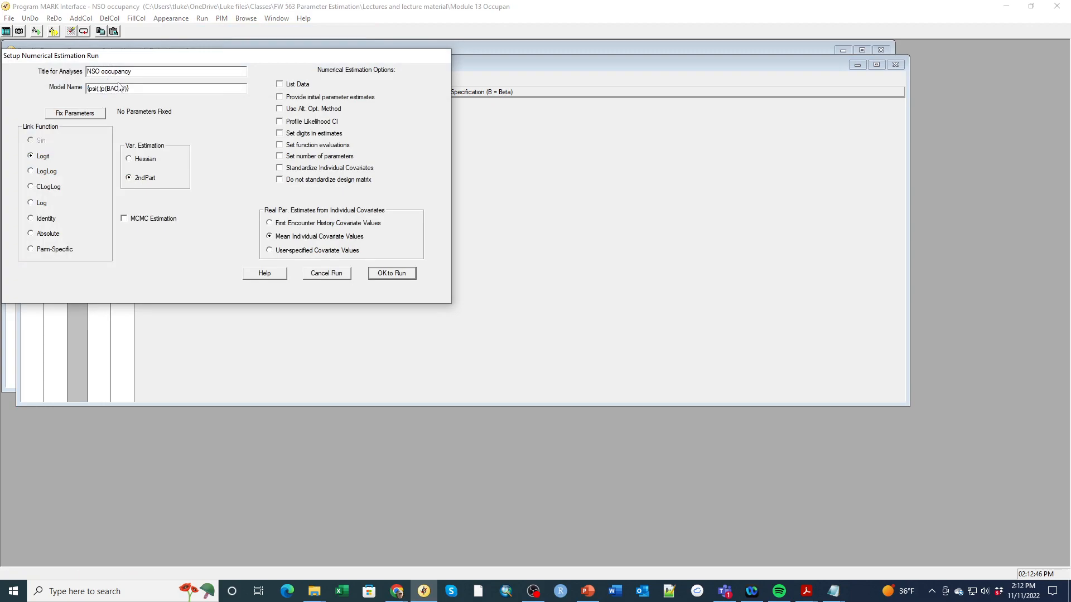
key(BackSpace)
text(BAOW)
click(387, 274)
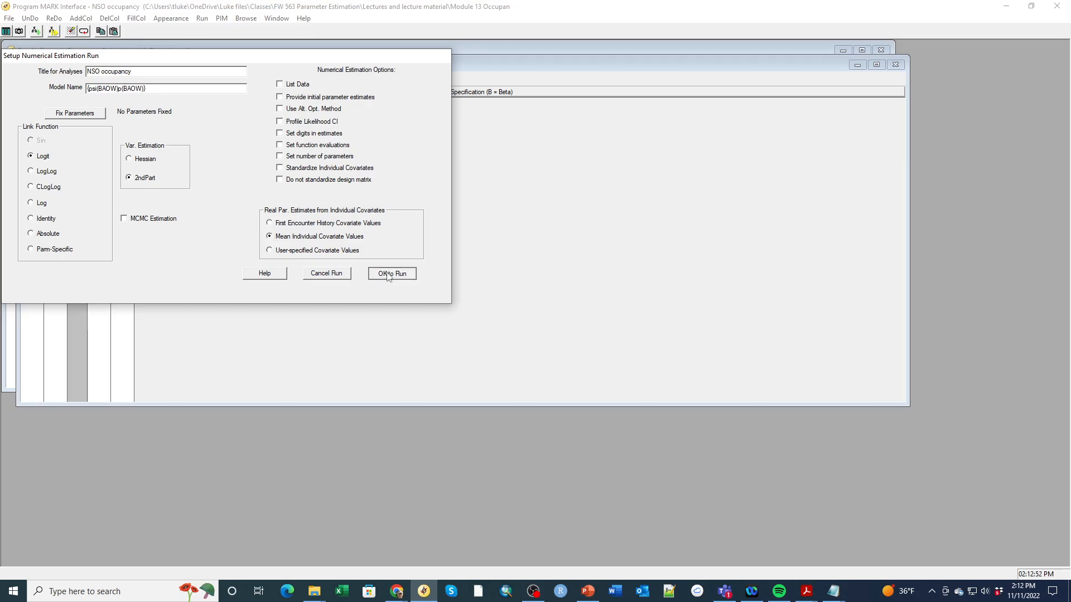
click(554, 351)
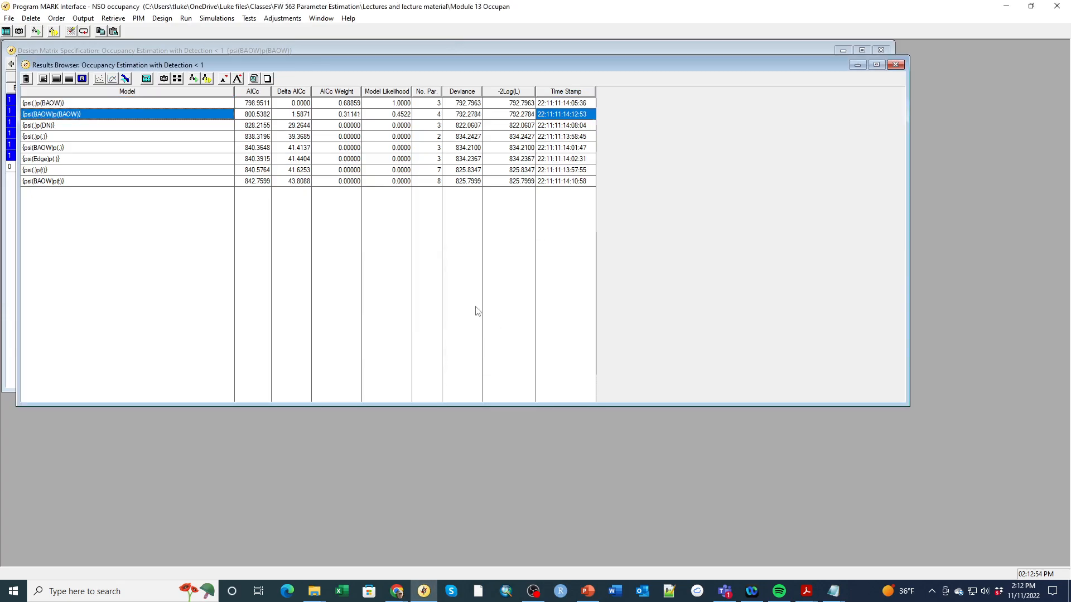
Retrieve model psi(.)p(BAOW) again as the base for another model
click(88, 106)
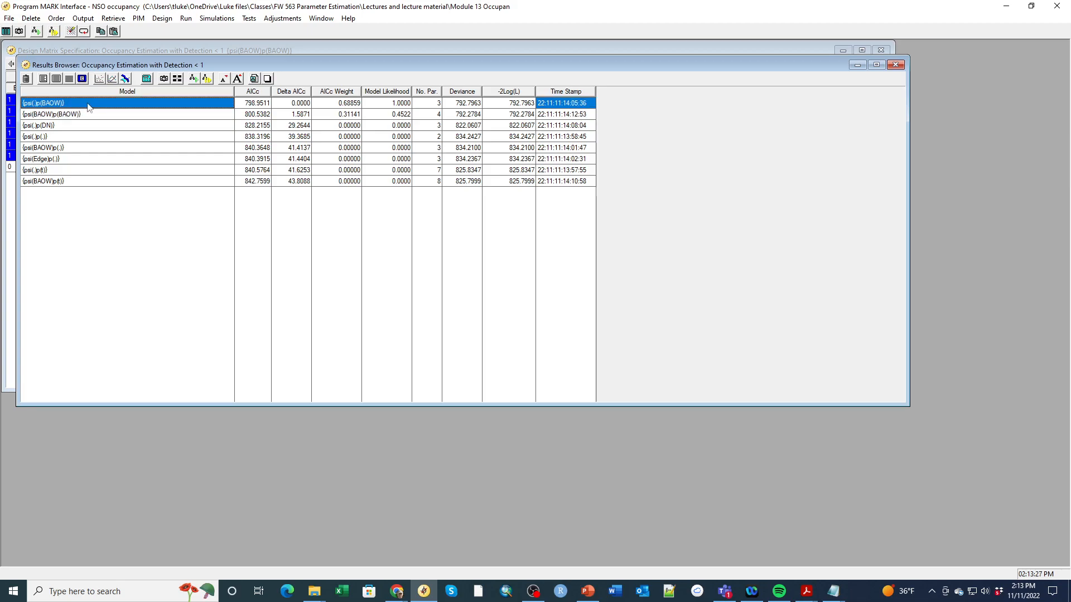
click(179, 80)
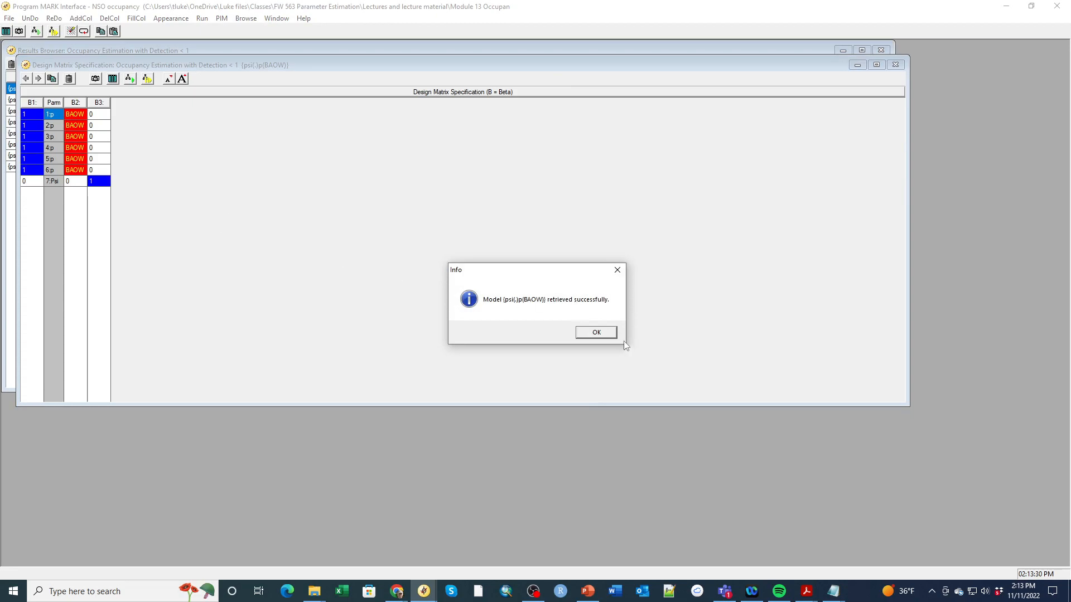
click(599, 334)
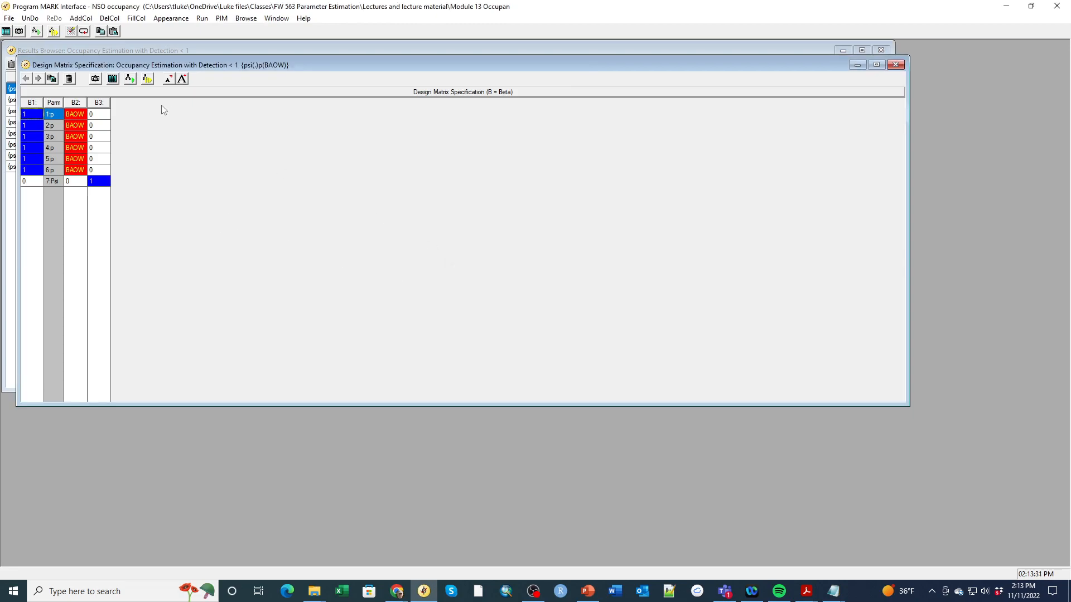
click(99, 117)
click(79, 19)
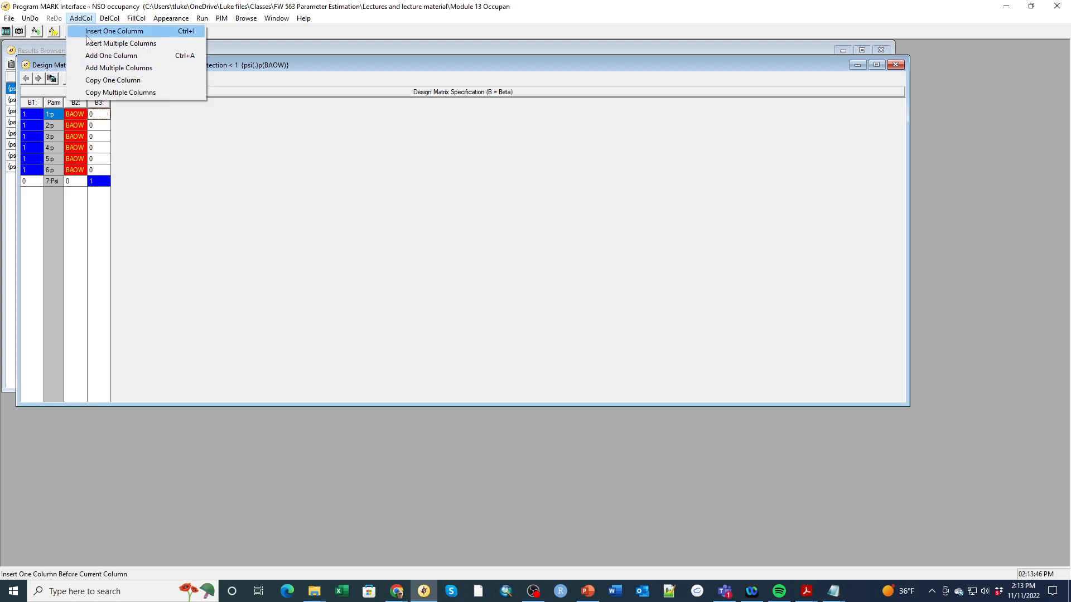
click(75, 113)
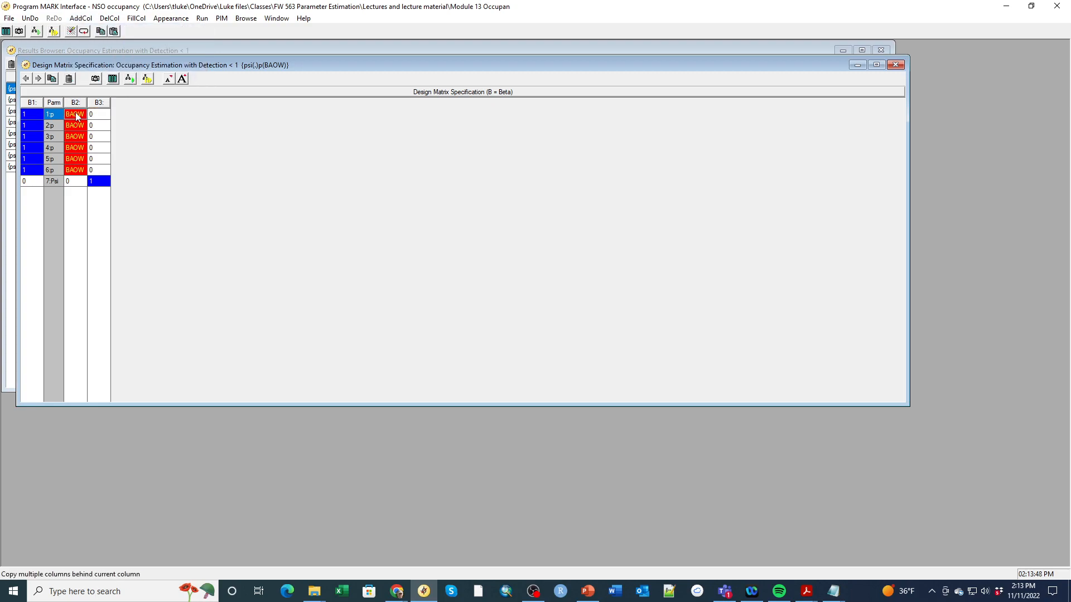
click(81, 18)
click(103, 29)
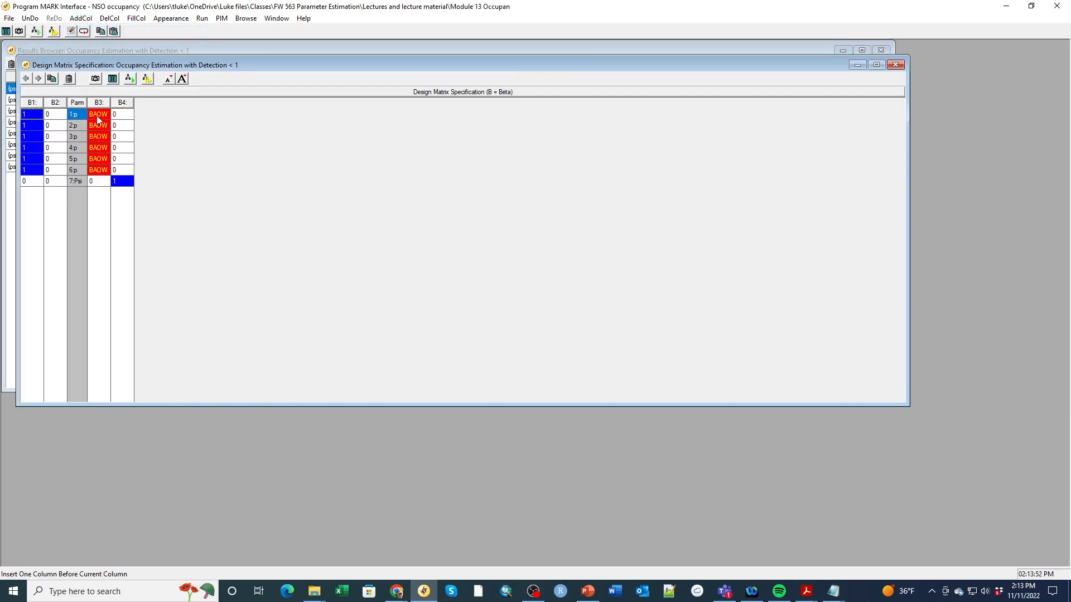
click(57, 115)
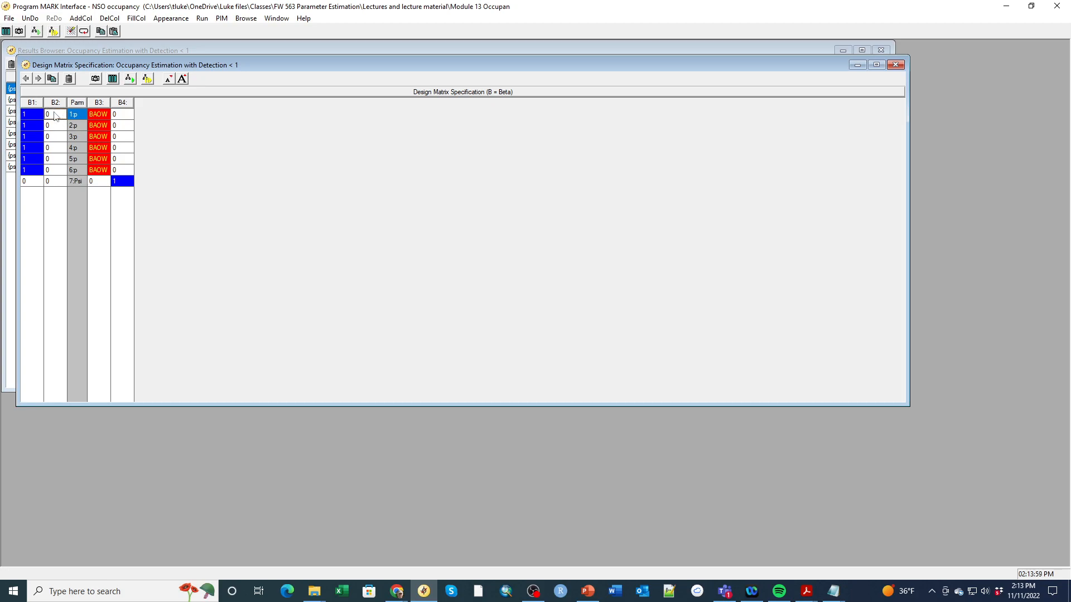
right_click(55, 115)
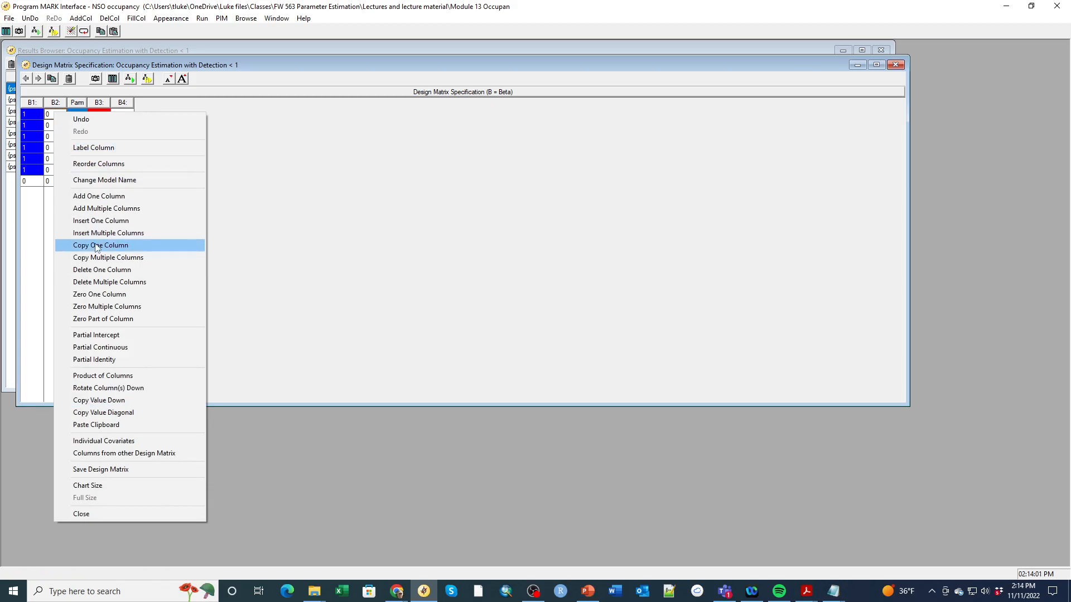
click(97, 271)
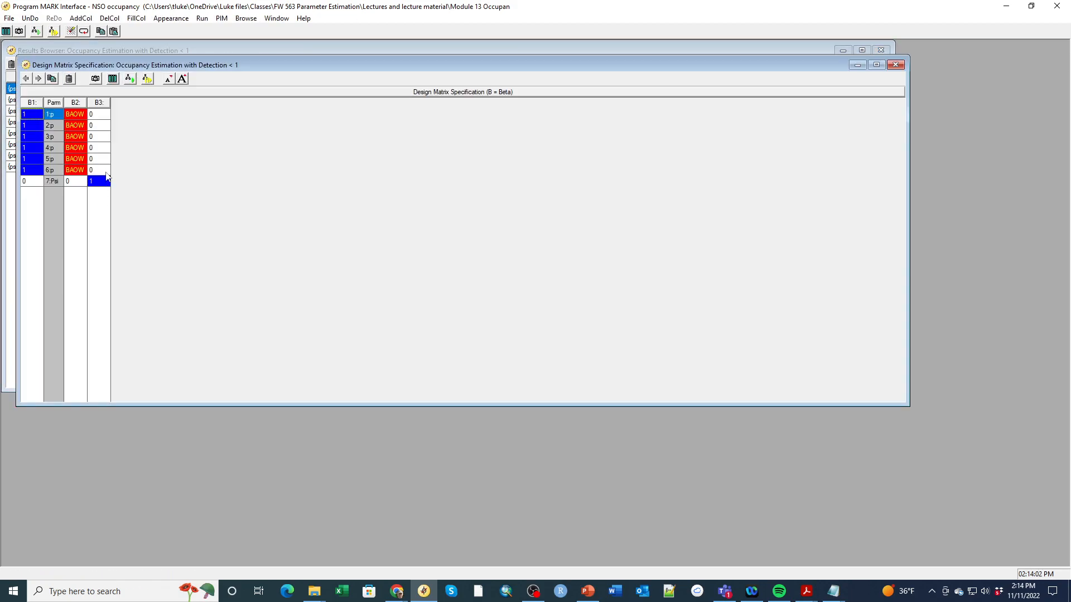
Insert one column before the psi intercept column and move the Parm label column to between B3 and B4
click(95, 117)
click(83, 19)
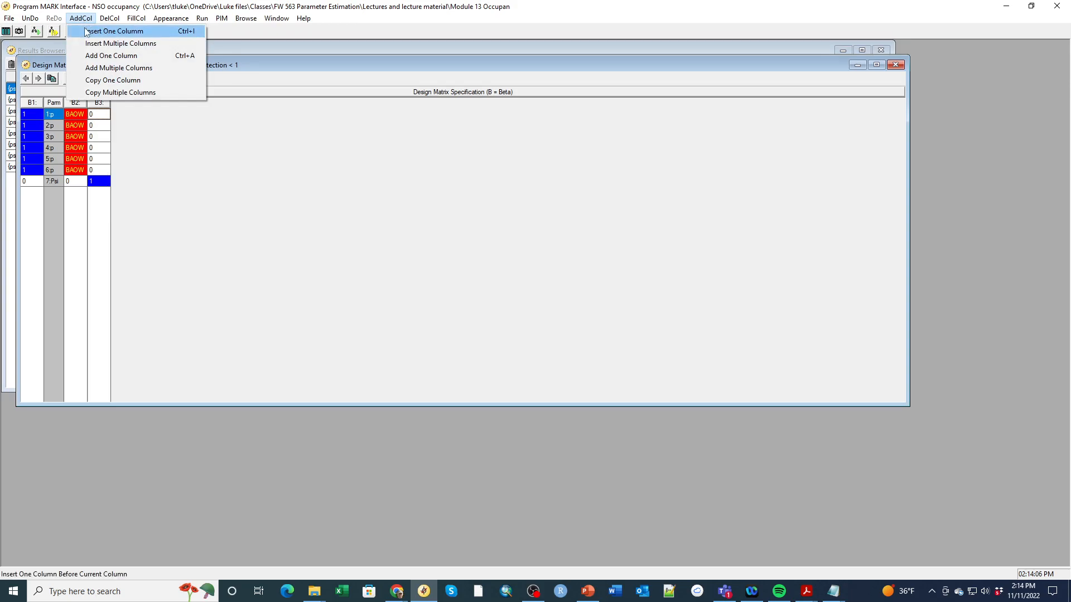
click(86, 32)
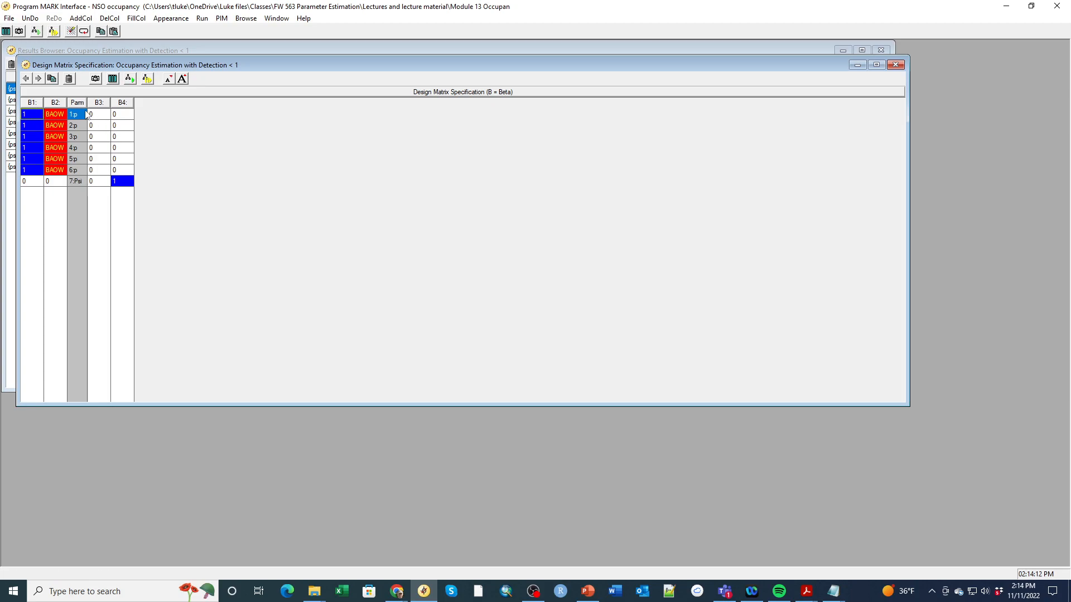
drag(74, 104, 111, 105)
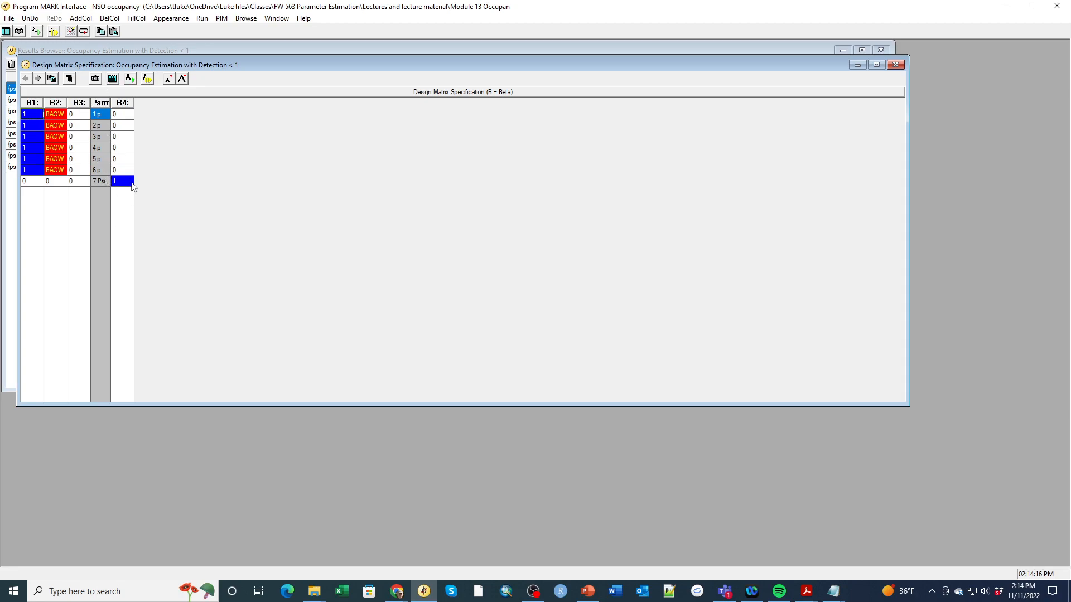
Put the individual covariates DN1 and DN2 into column B3 of the 1:p and 2:p rows
click(78, 115)
right_click(78, 116)
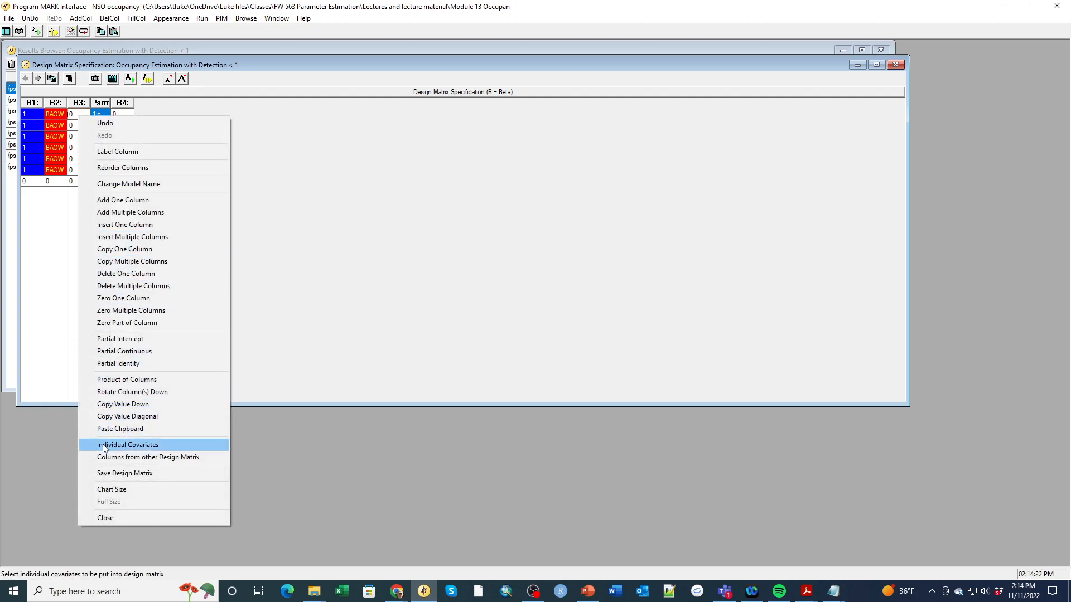
click(128, 444)
click(59, 139)
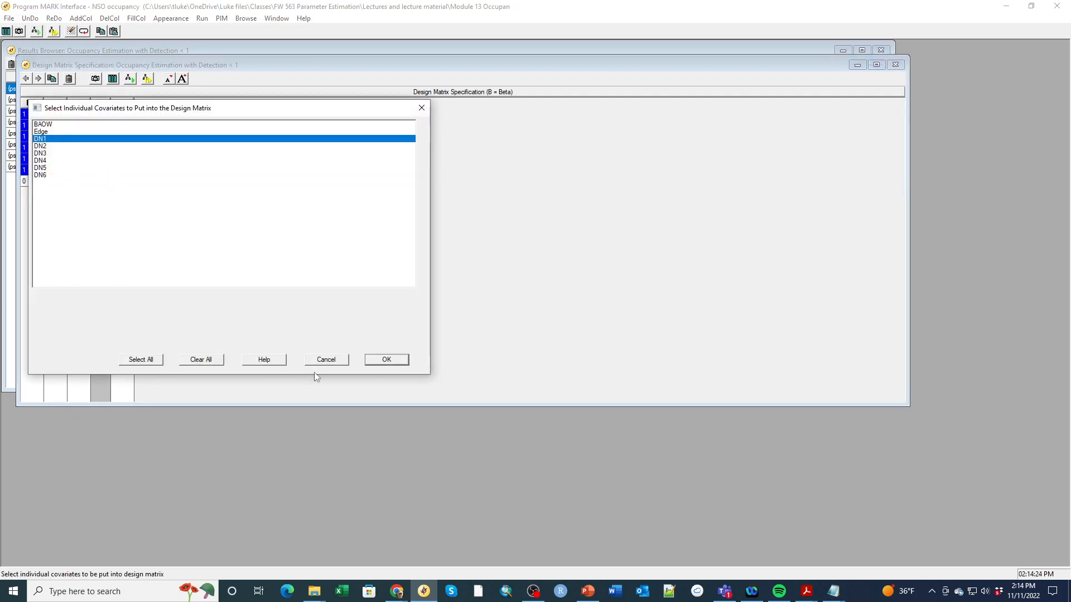
click(386, 360)
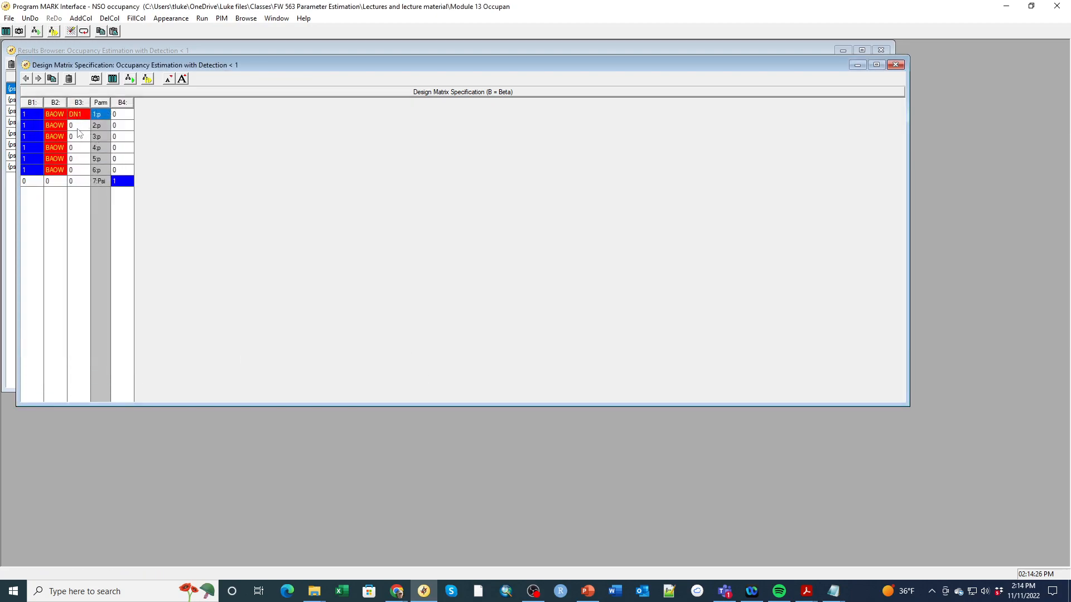
right_click(80, 127)
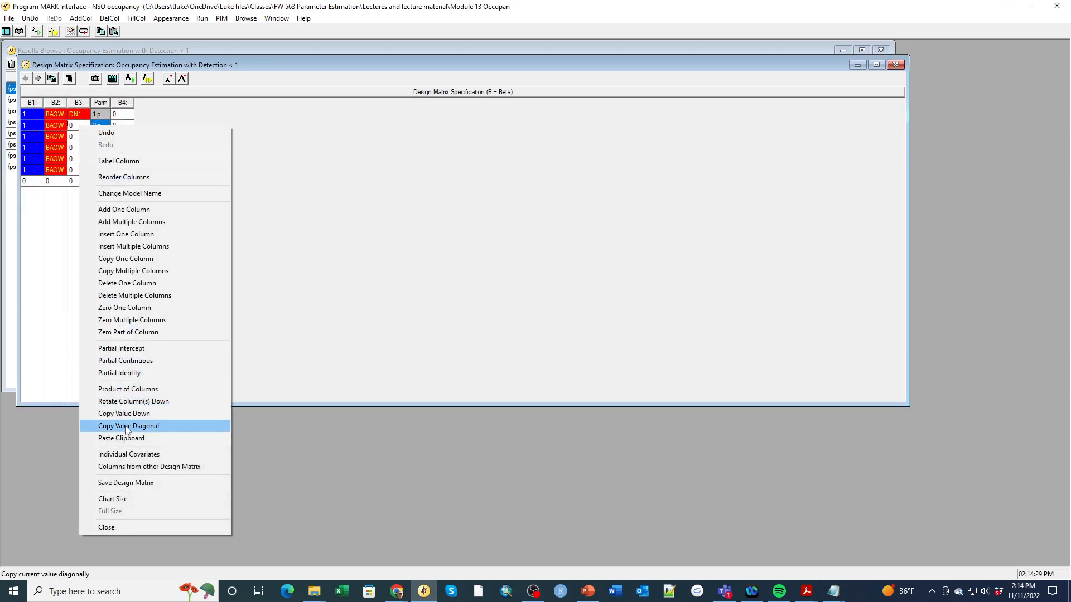
click(127, 455)
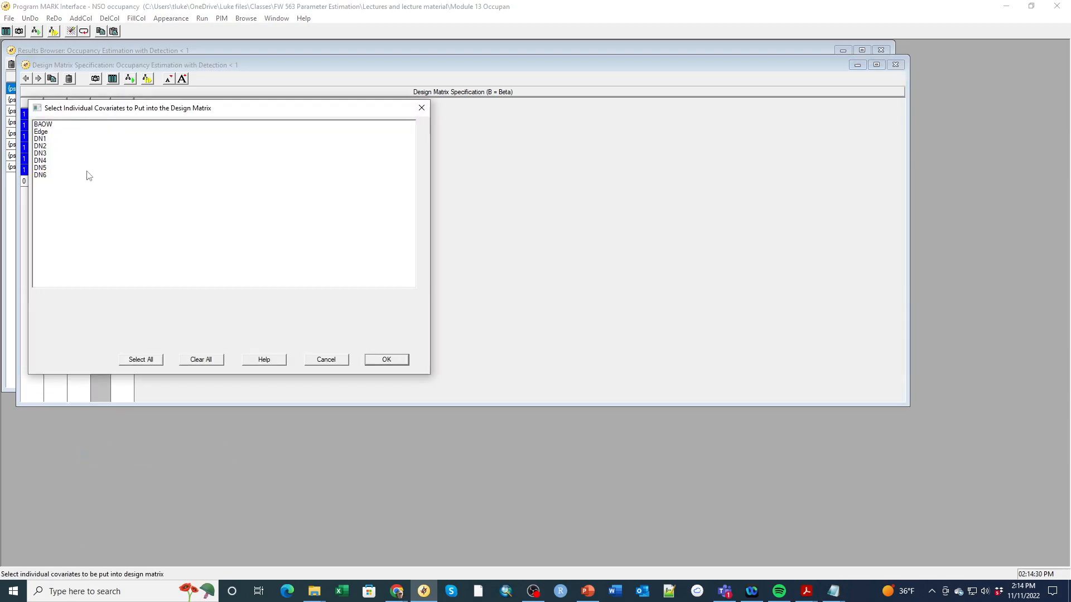
click(35, 146)
click(389, 362)
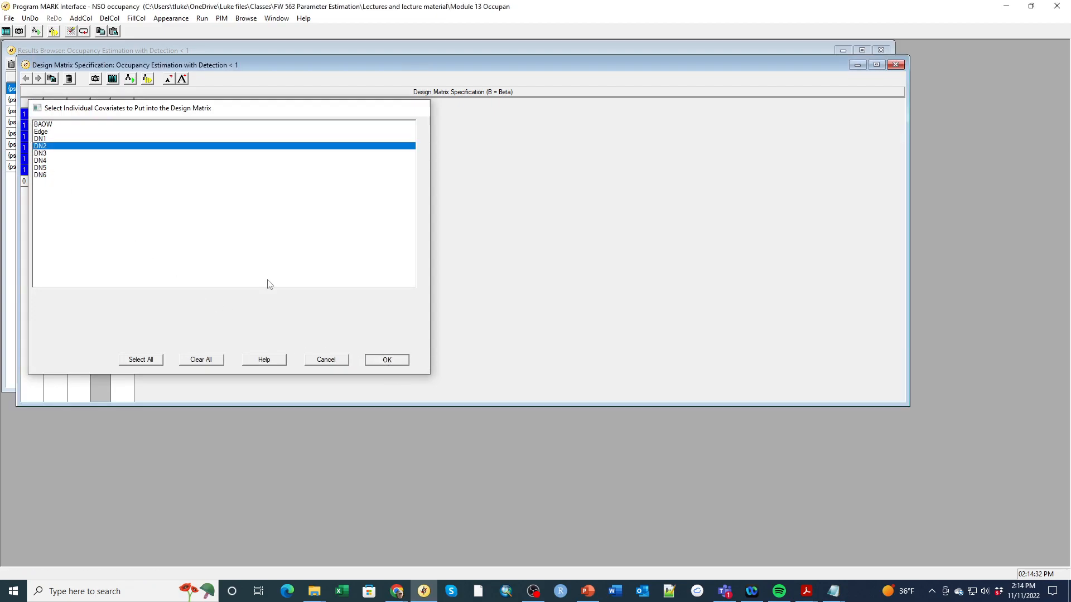
Put the individual covariates DN3 and DN4 into column B3 of the 3:p and 4:p rows
right_click(82, 140)
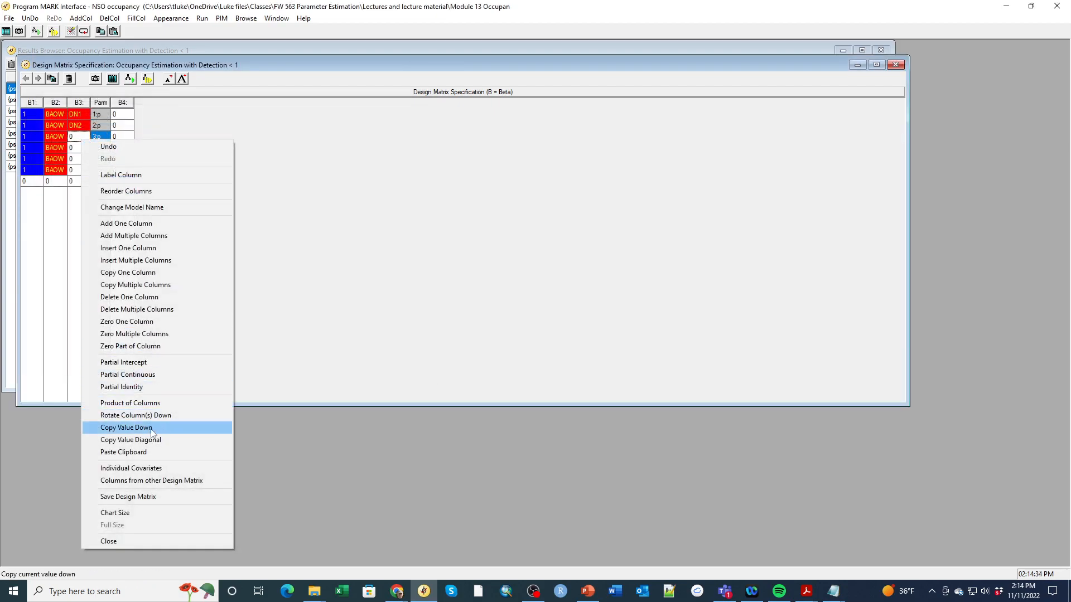
click(154, 468)
click(53, 153)
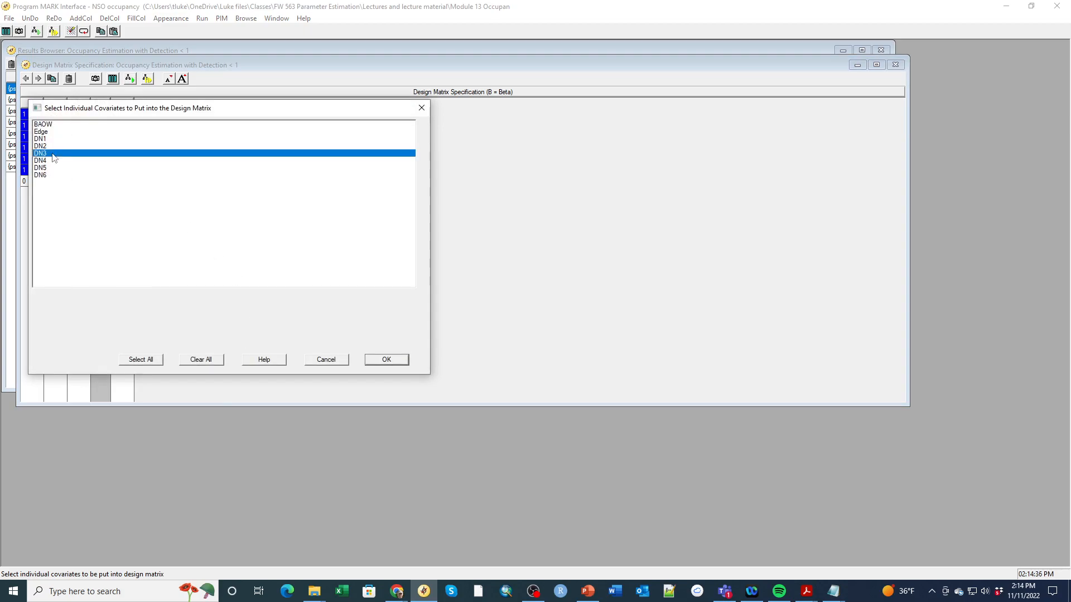
click(397, 359)
click(78, 148)
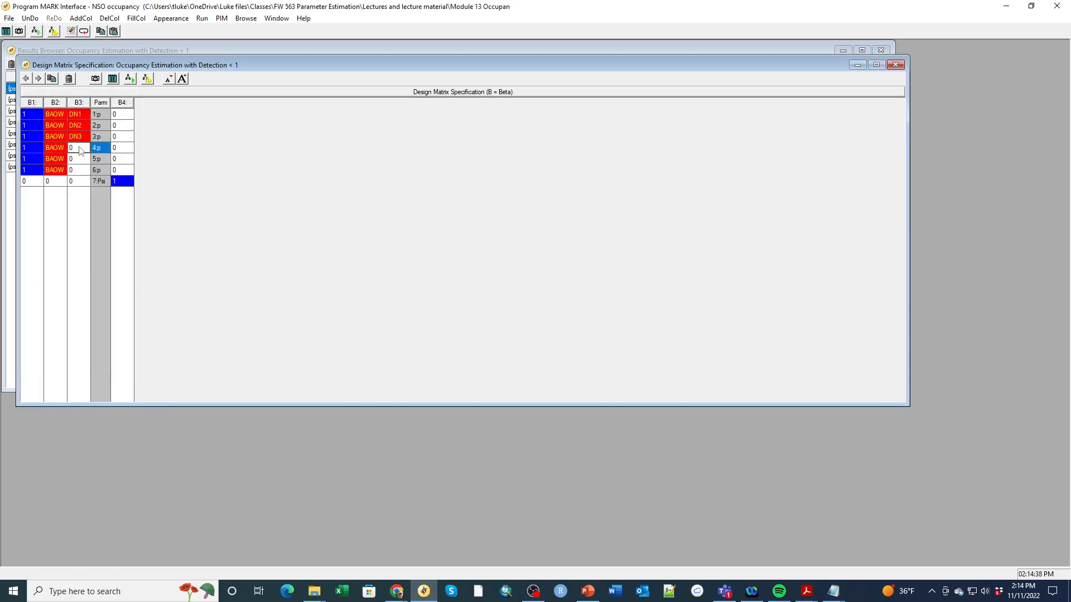
right_click(78, 149)
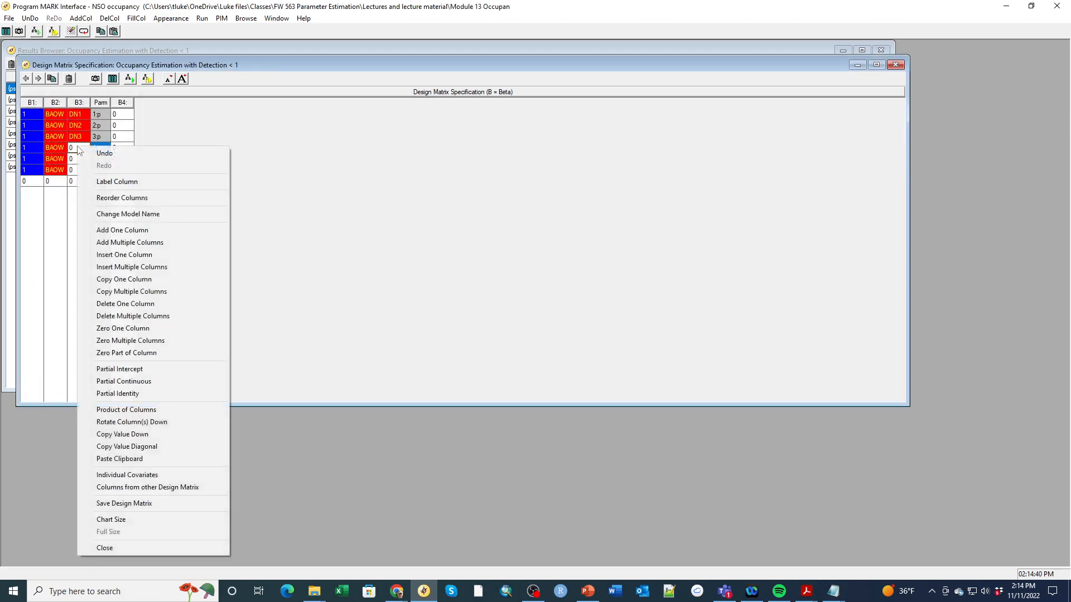
click(134, 474)
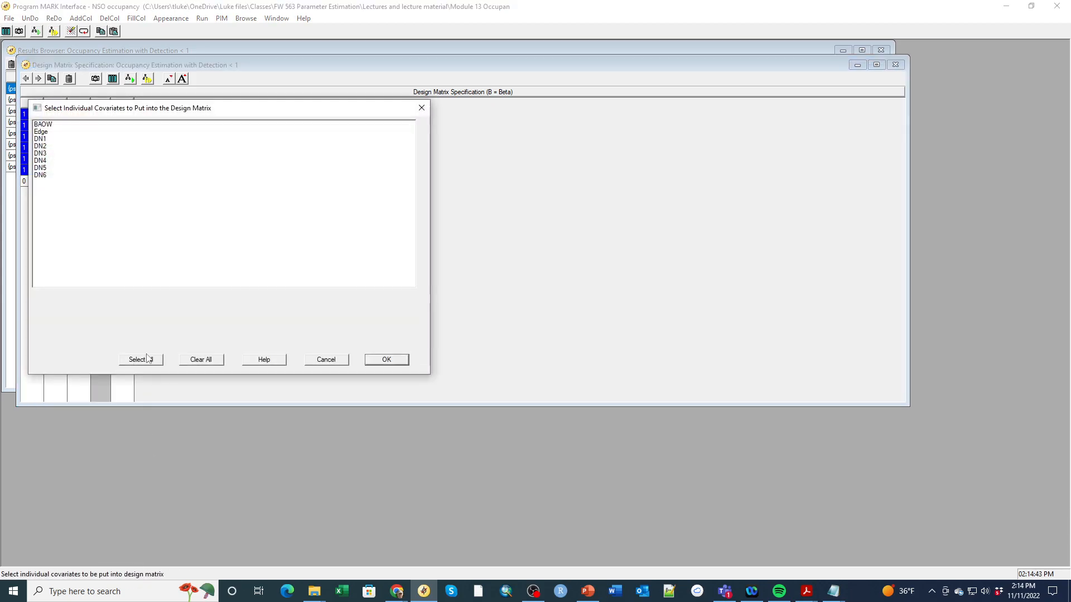
click(49, 161)
click(385, 360)
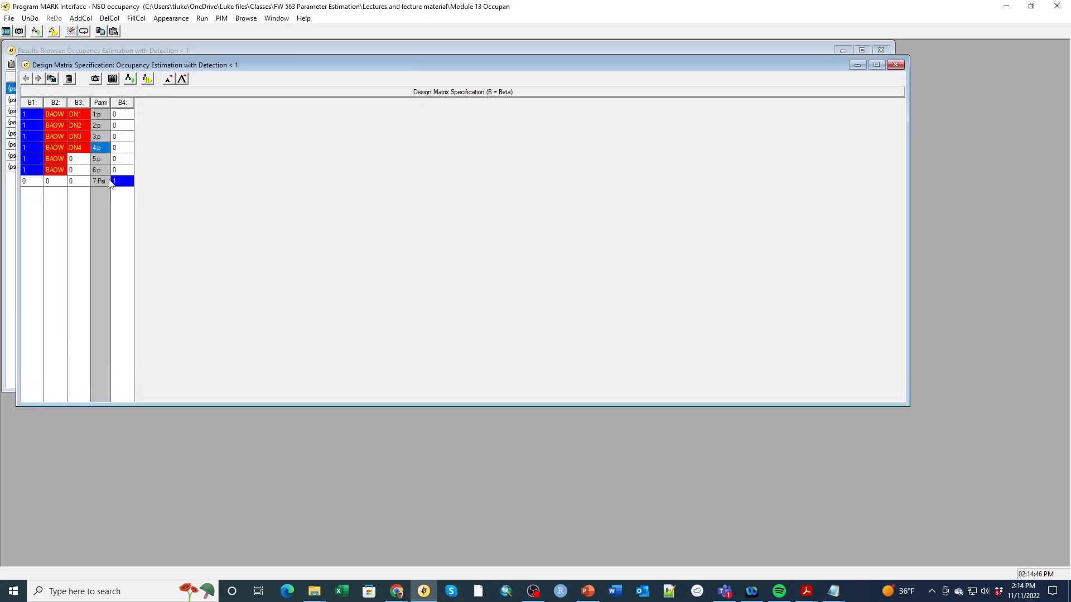
Put the individual covariates DN5 and DN6 into column B3 of the 5:p and 6:p rows
click(79, 160)
right_click(81, 159)
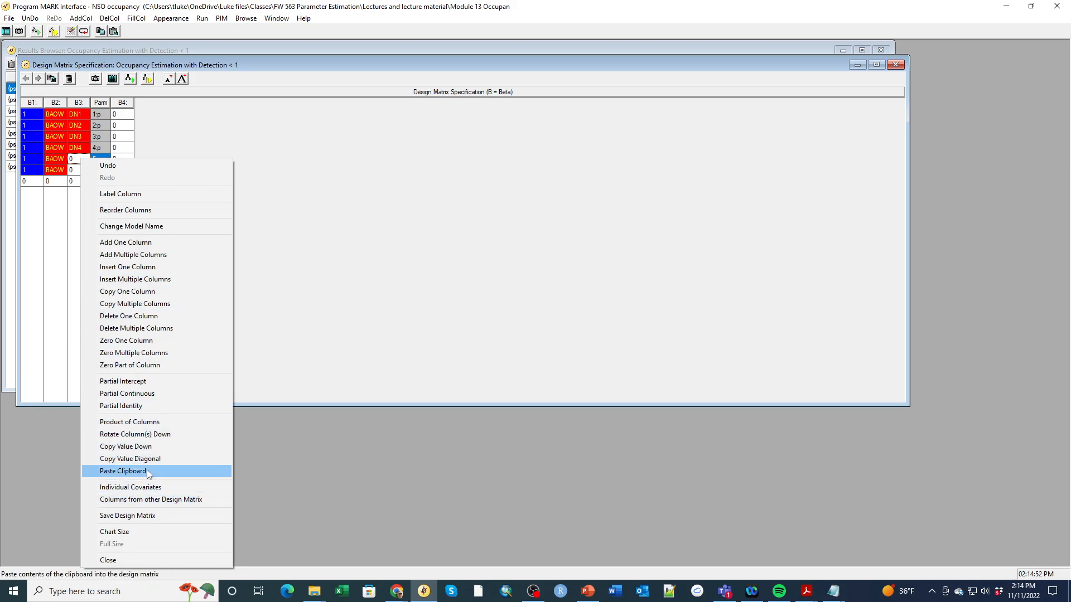
click(146, 487)
click(58, 167)
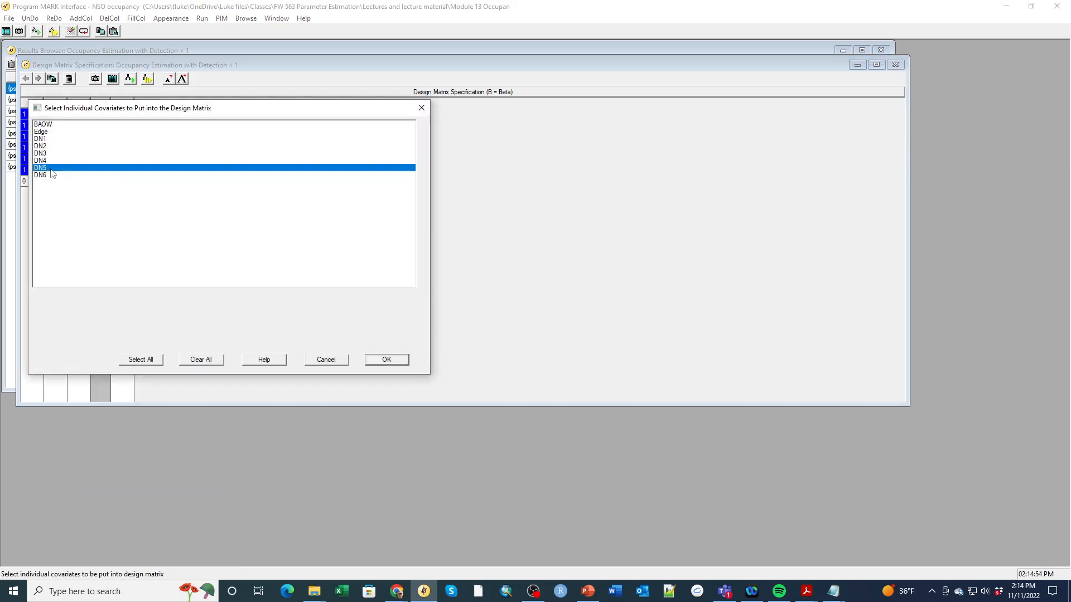
click(387, 359)
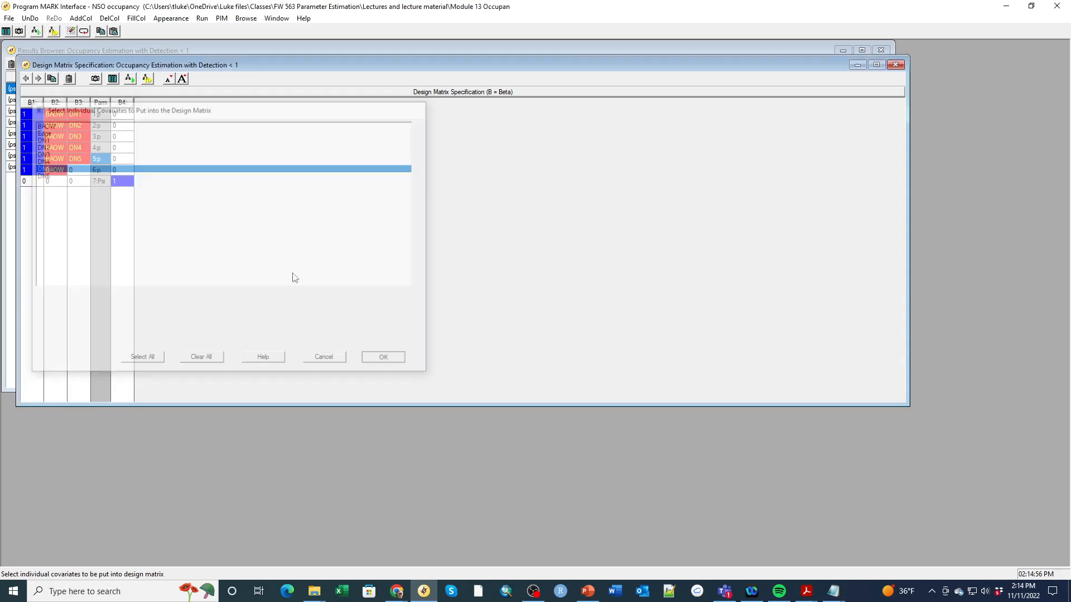
click(77, 175)
right_click(77, 174)
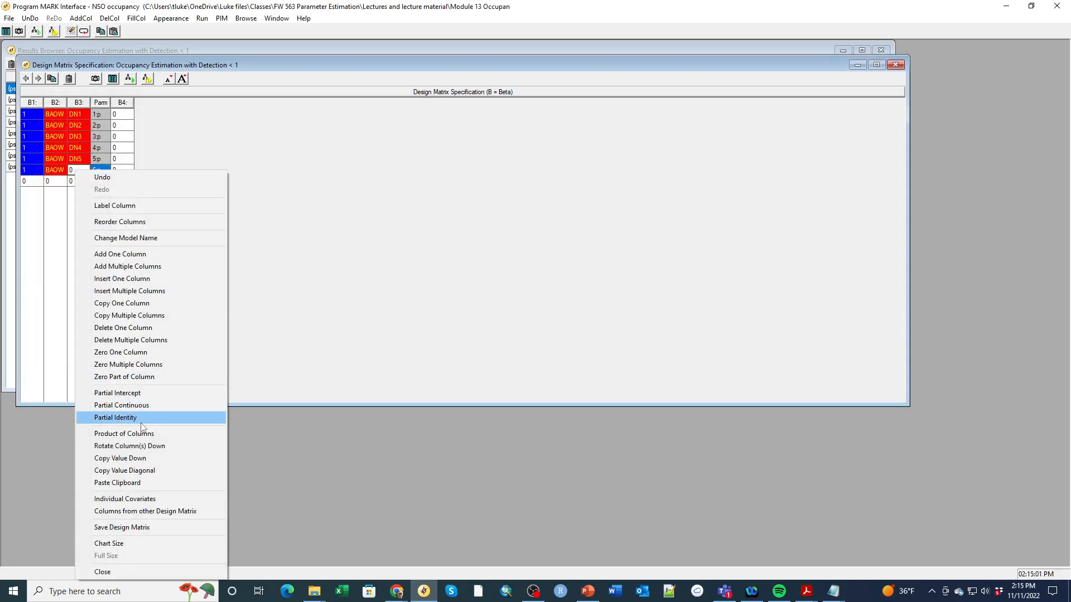
click(149, 500)
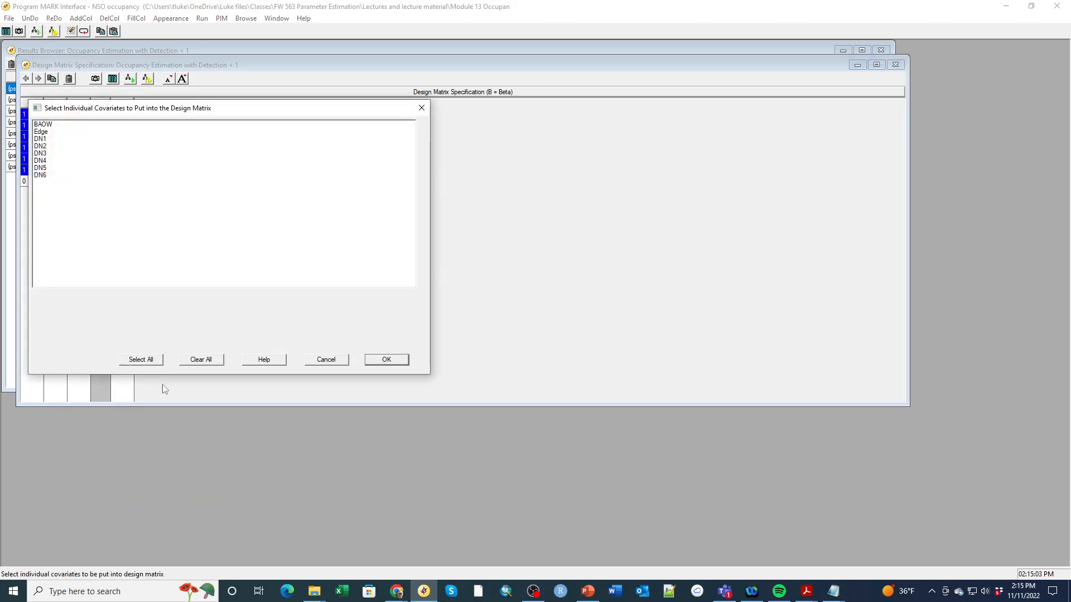
click(45, 175)
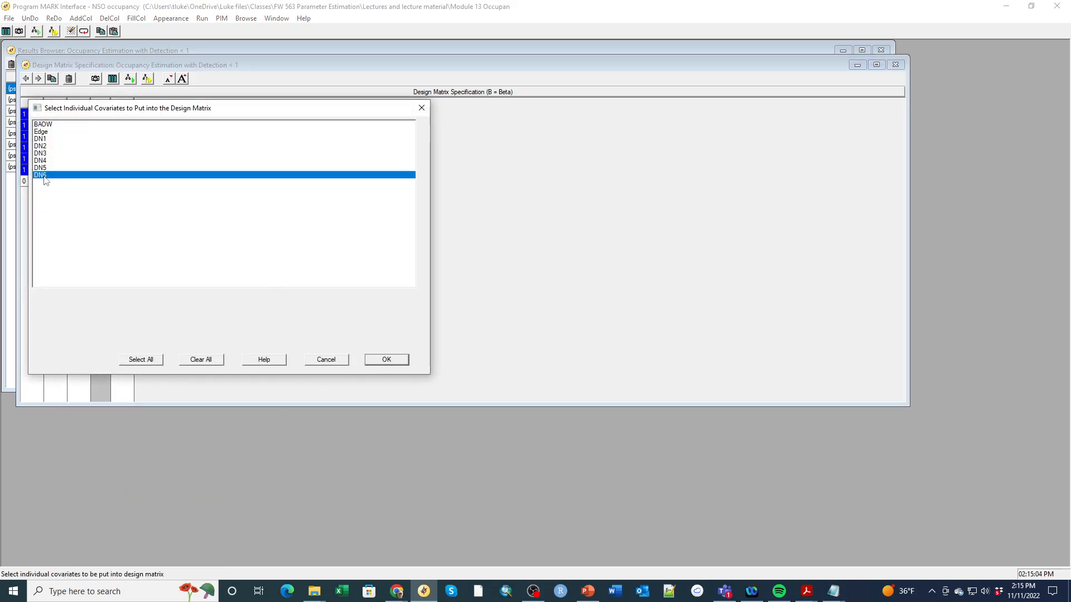
click(387, 361)
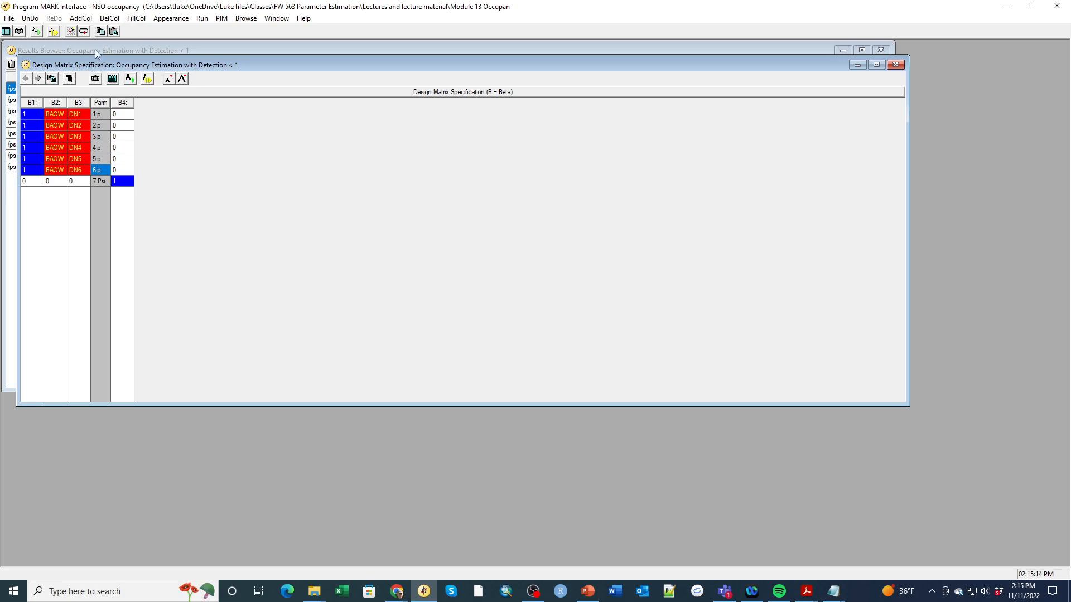
Run the design matrix as model psi(.)p(BAOW+DN) and append its output to the results database
click(202, 19)
click(218, 31)
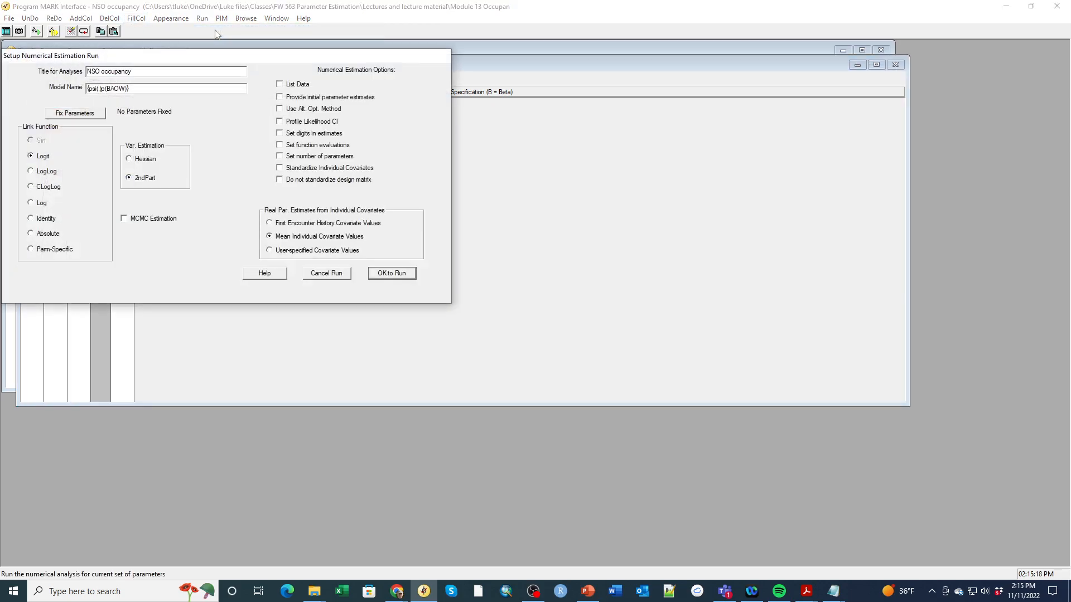
double_click(128, 88)
click(128, 88)
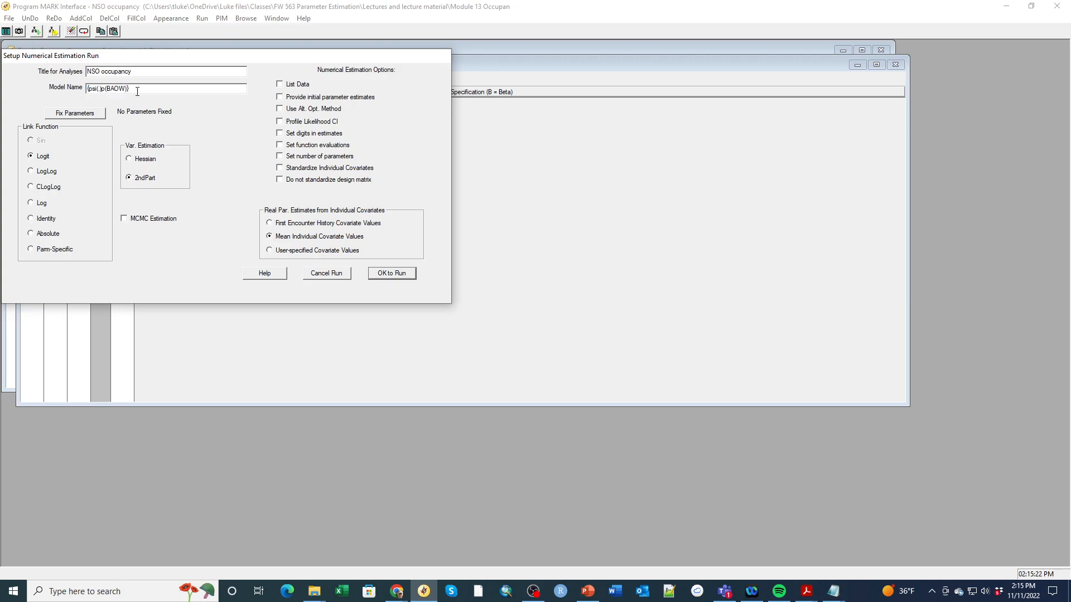
text(+DN)
click(391, 273)
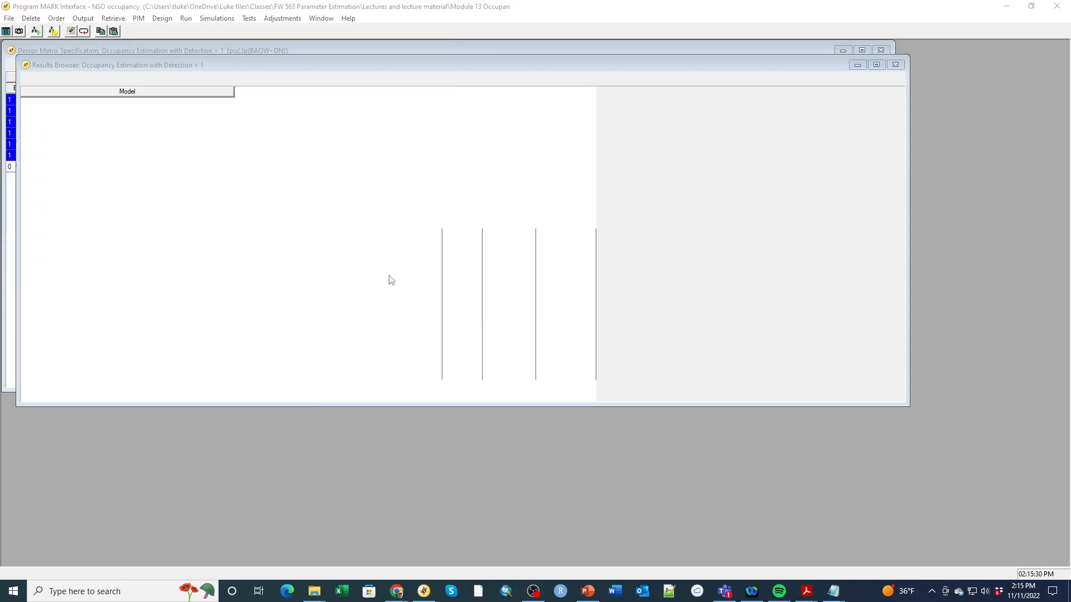
click(548, 354)
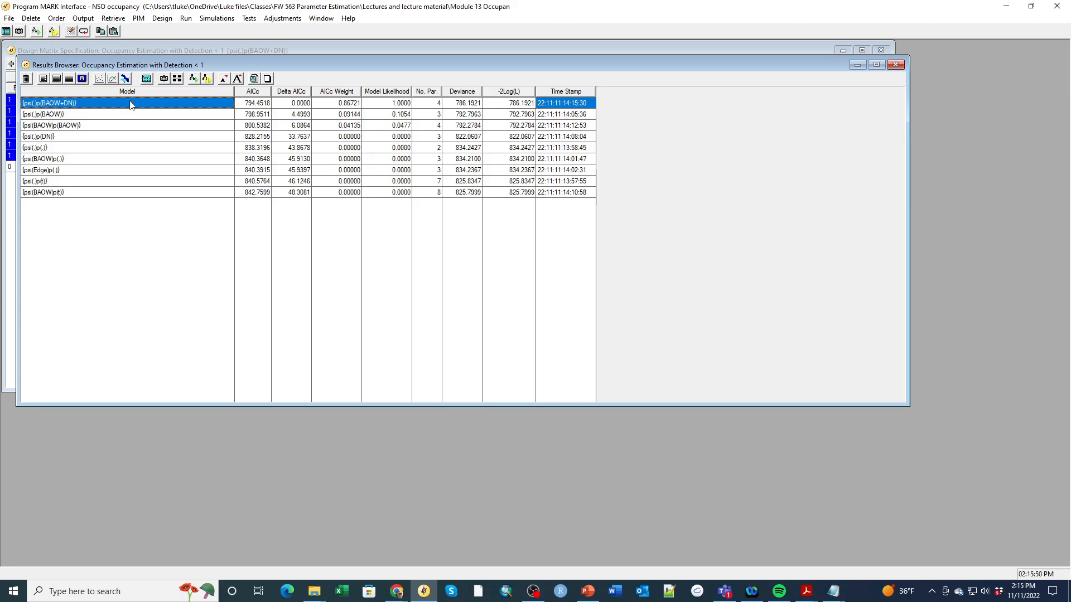
Retrieve model psi(.)p(BAOW+DN) and move its Parm label column to between B3 and B4
click(177, 80)
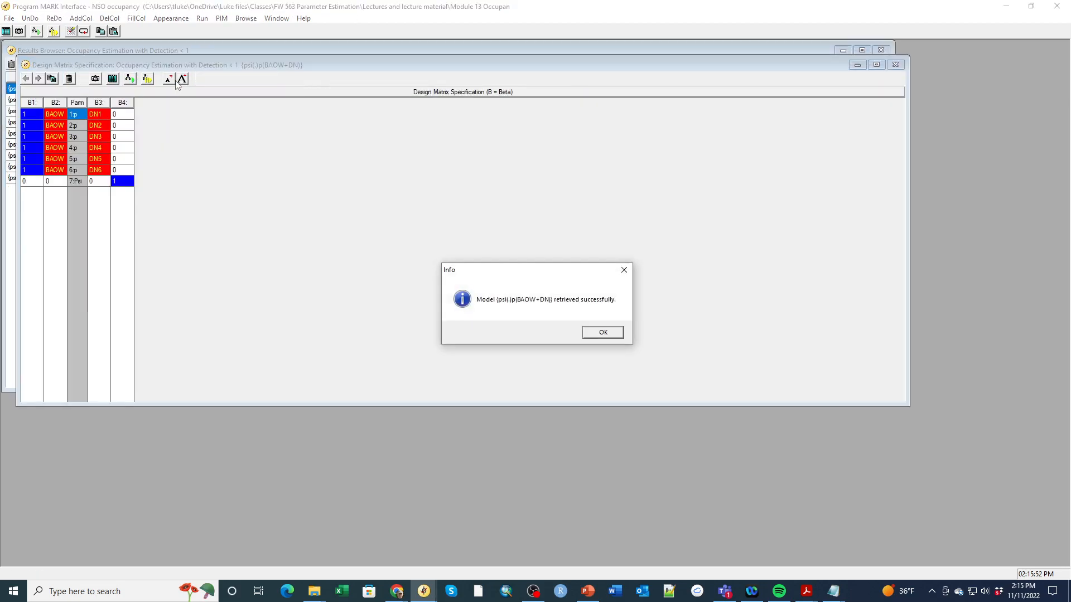
click(601, 334)
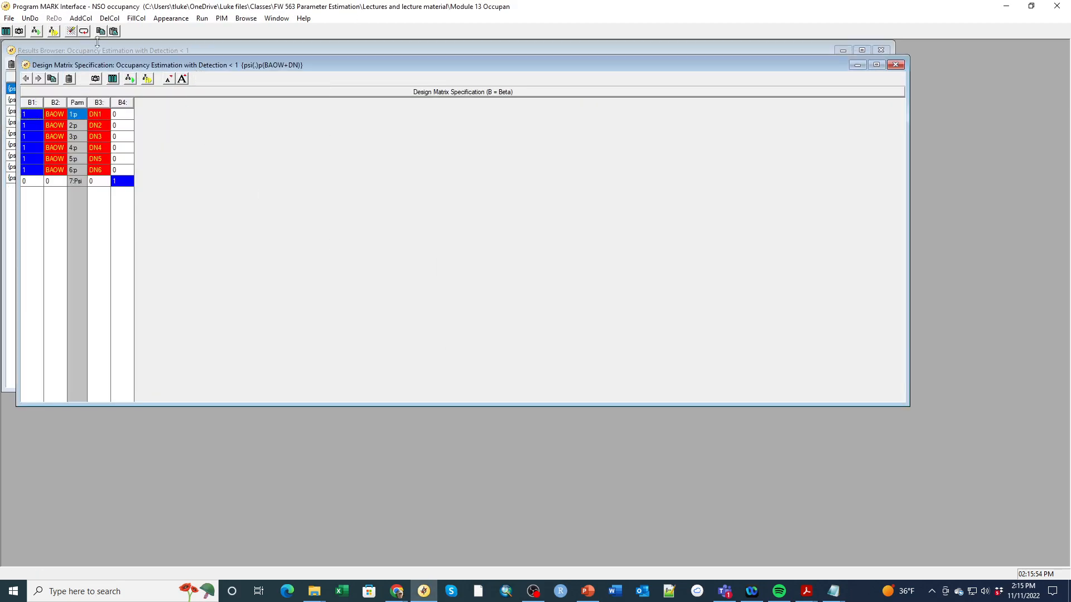
click(78, 102)
drag(78, 102, 110, 103)
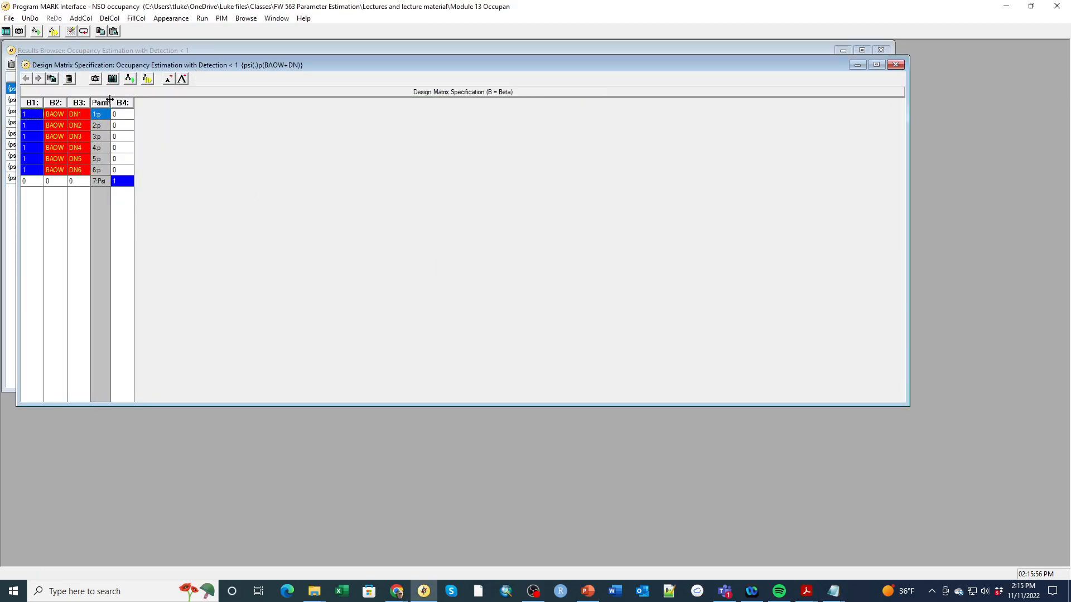
Insert one blank column before column B4 and move the Parm label column to between B4 and B5
click(122, 114)
click(85, 19)
click(91, 32)
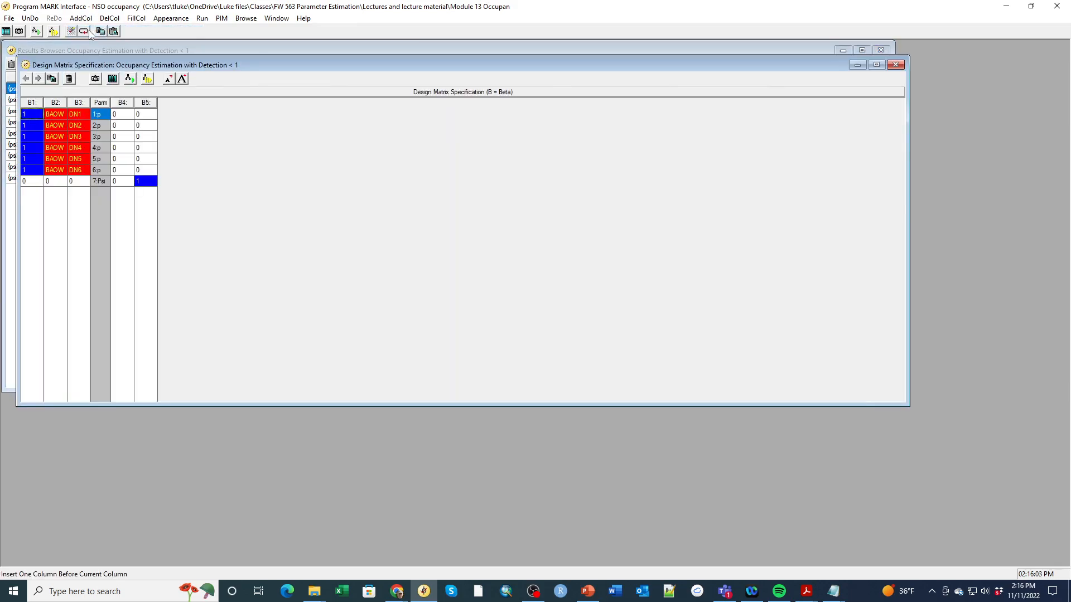
drag(99, 104, 132, 104)
click(106, 116)
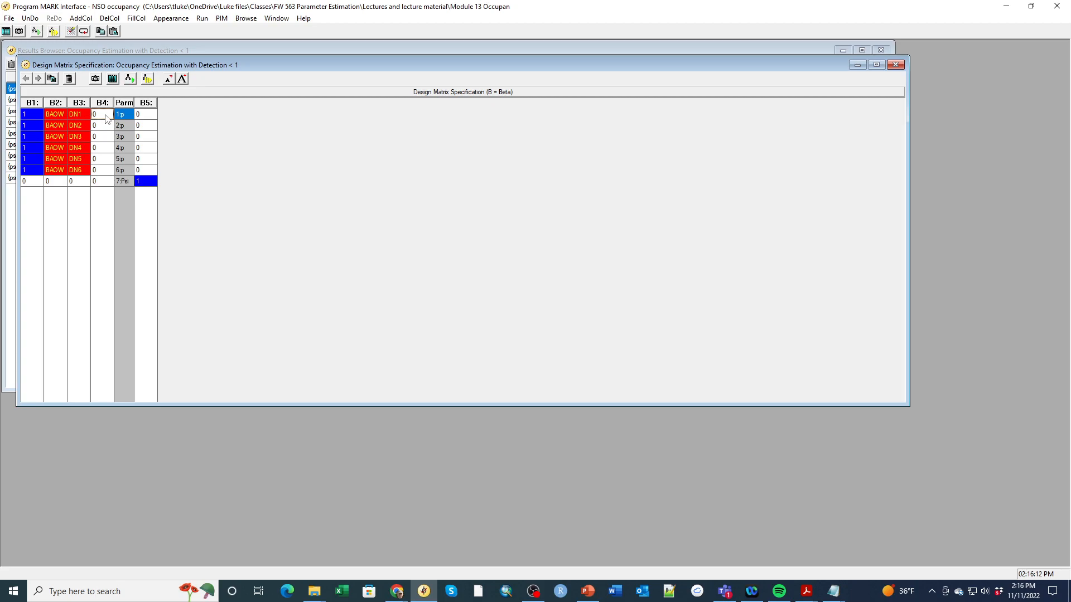
Add a product-of-columns interaction to the design matrix, multiplying column 2 (BAOW) by column 3 (DN1 to DN6)
right_click(107, 118)
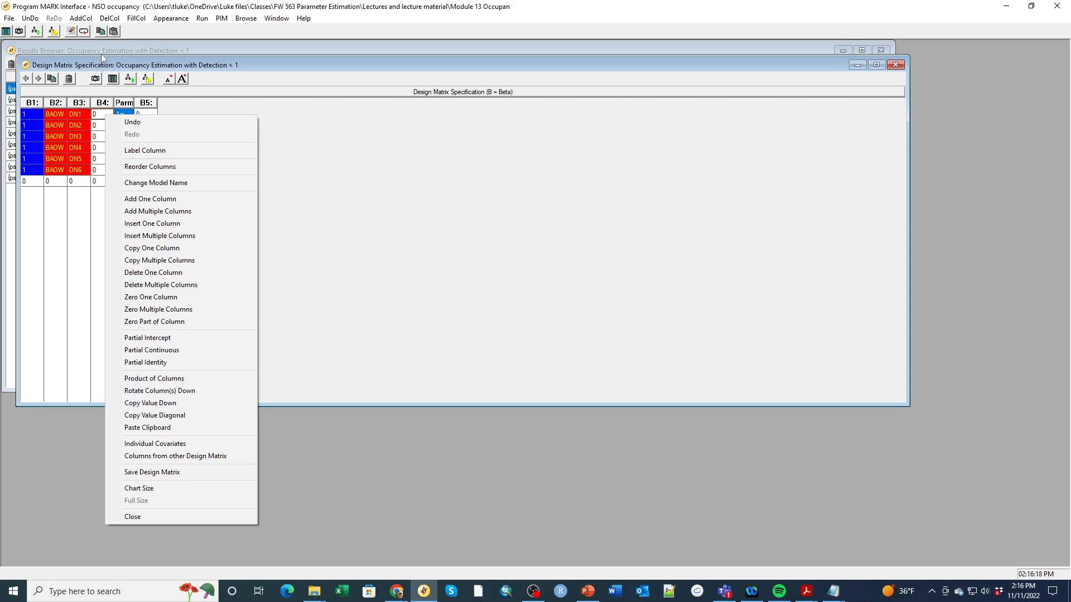
click(135, 20)
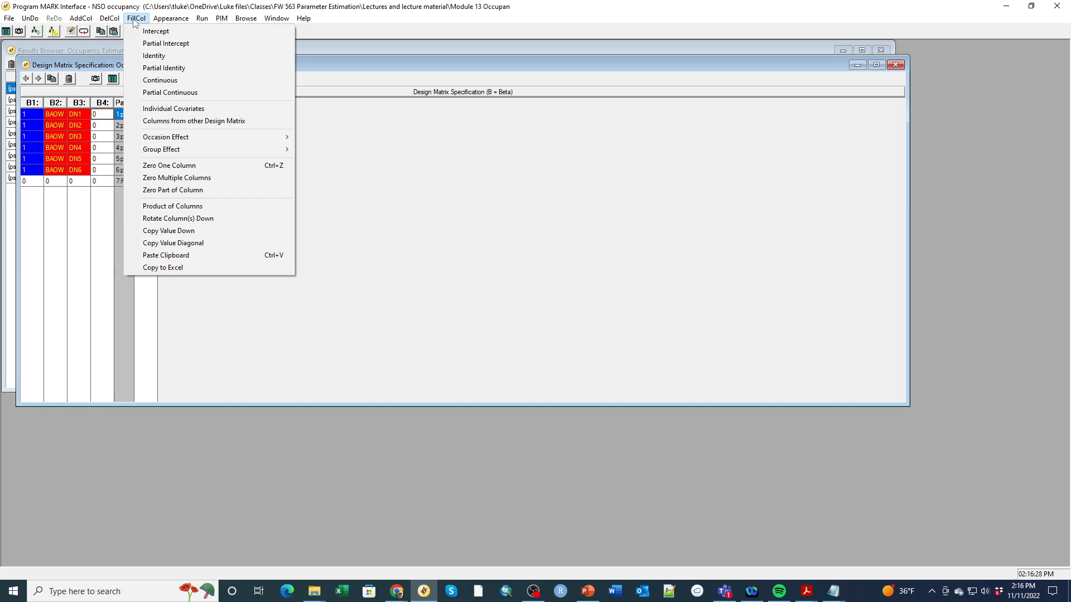
click(165, 206)
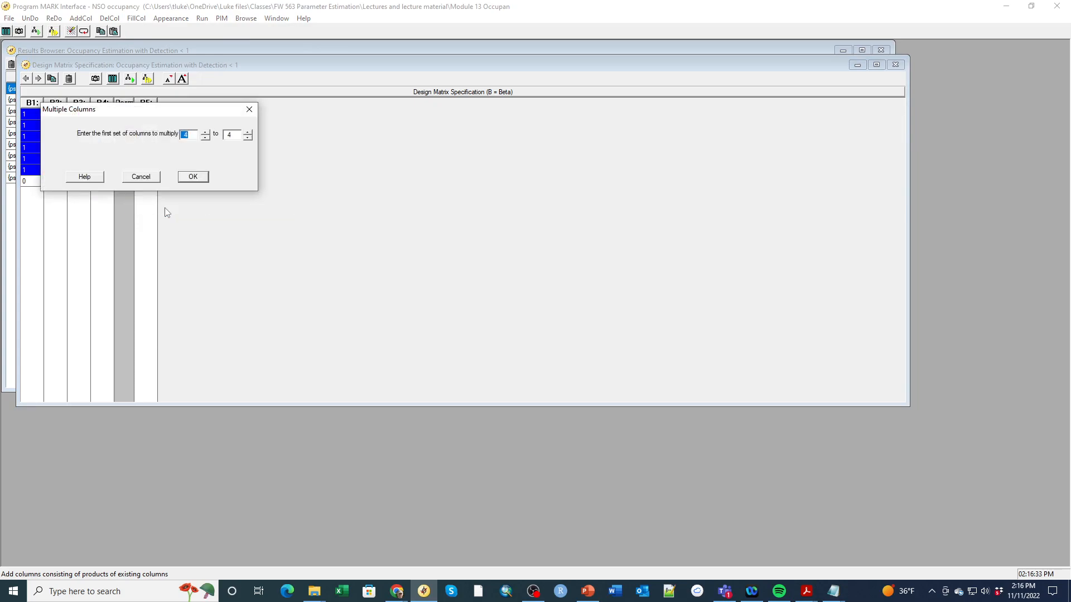
drag(160, 120, 330, 166)
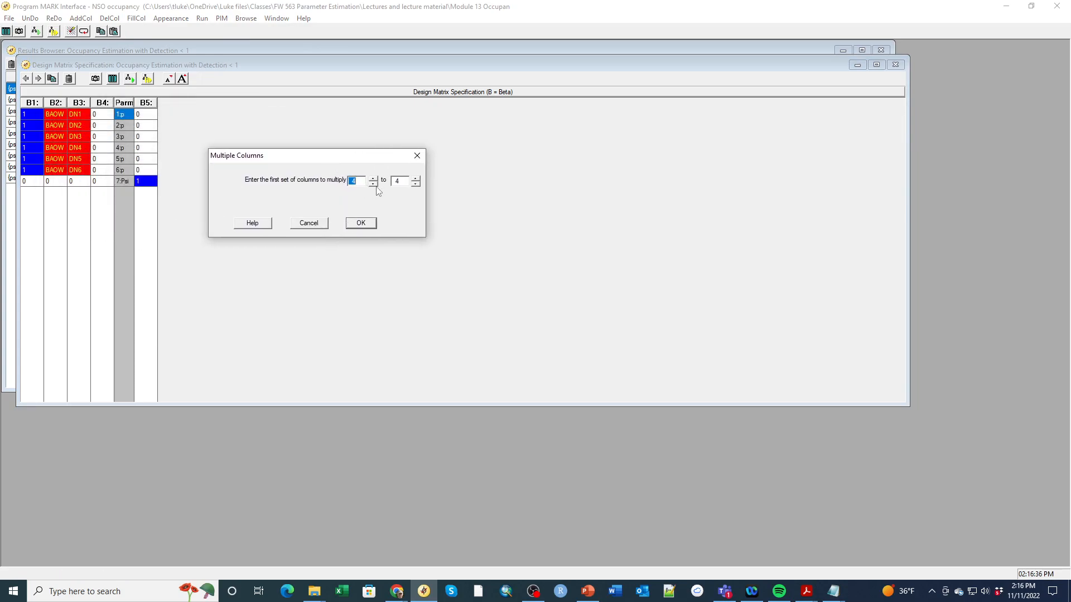
click(415, 184)
click(416, 184)
click(369, 223)
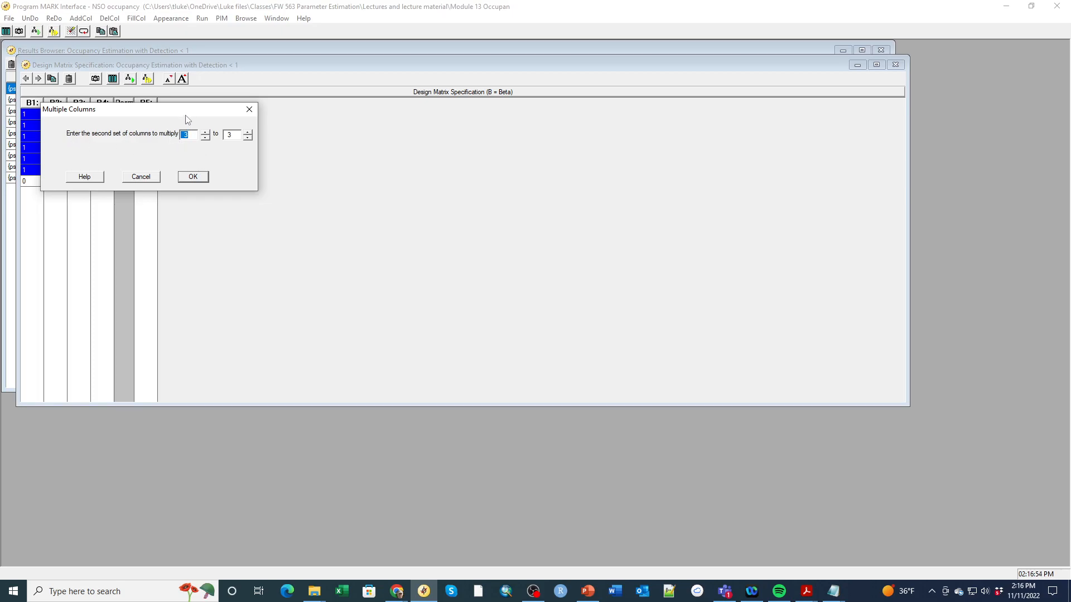
click(199, 178)
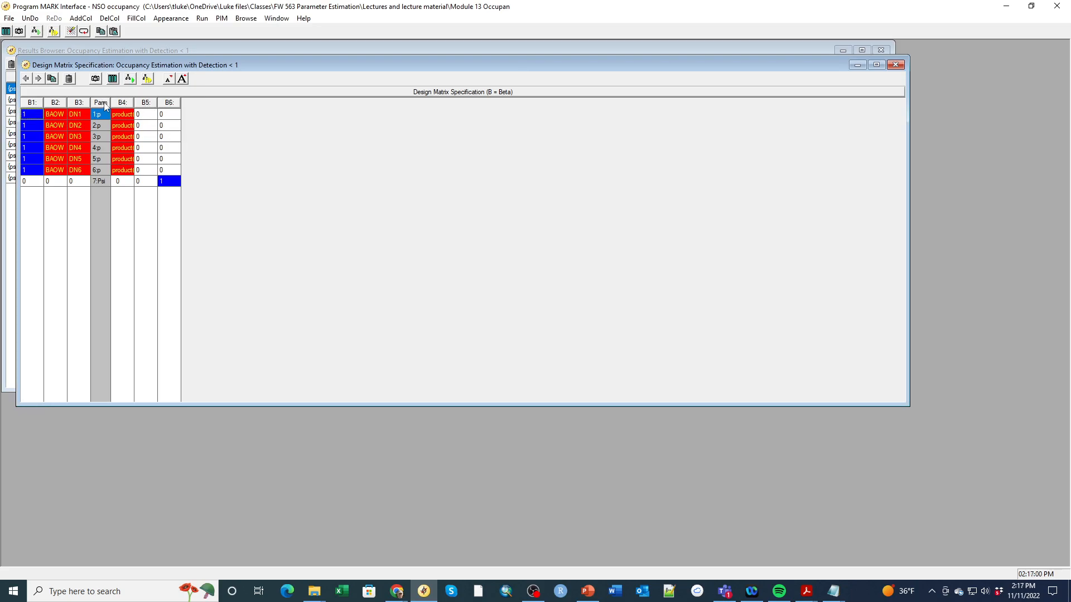
Widen column B4 to read the product terms and delete the unused all-zero column B5
drag(104, 101, 149, 103)
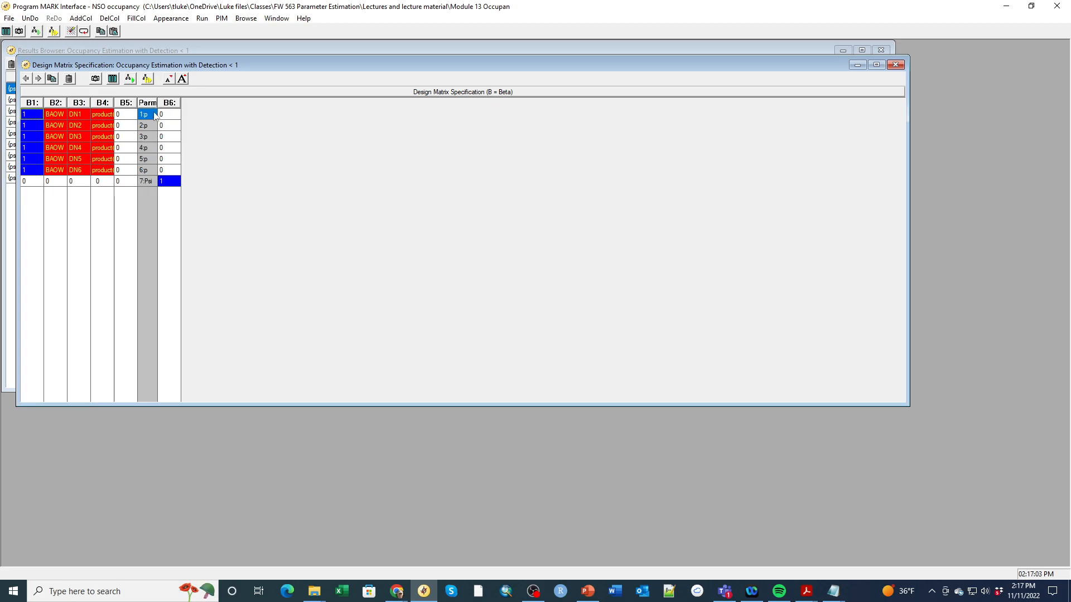
click(129, 117)
drag(115, 103, 166, 101)
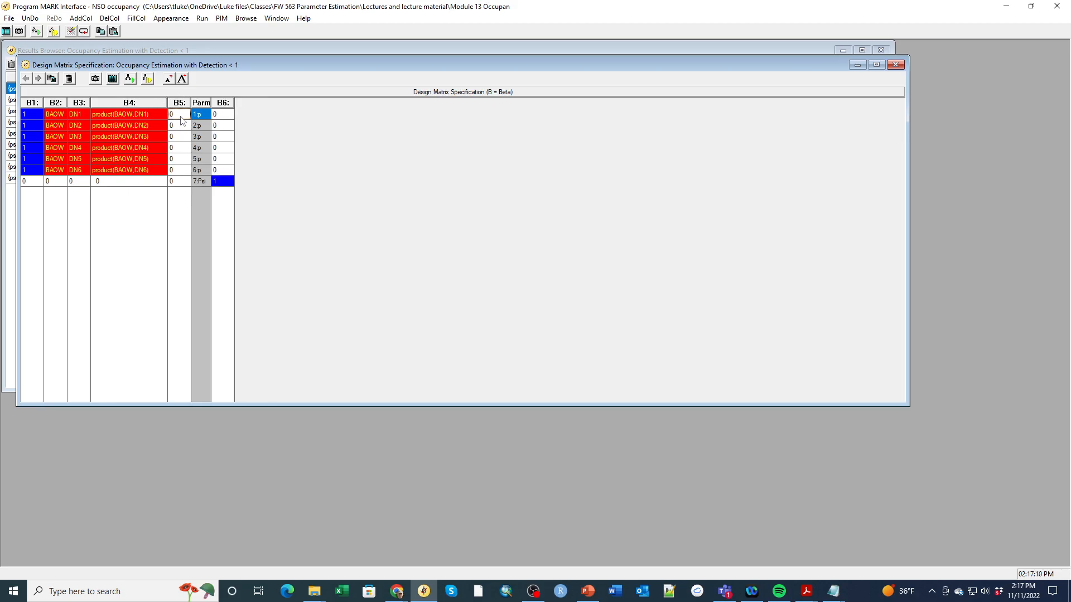
right_click(182, 119)
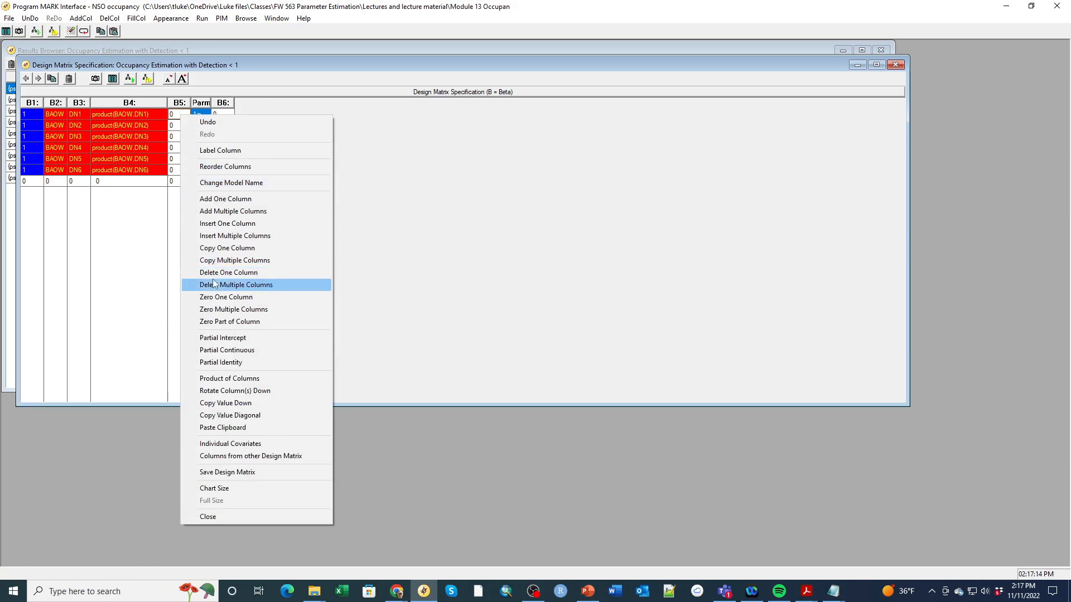
click(109, 18)
click(134, 31)
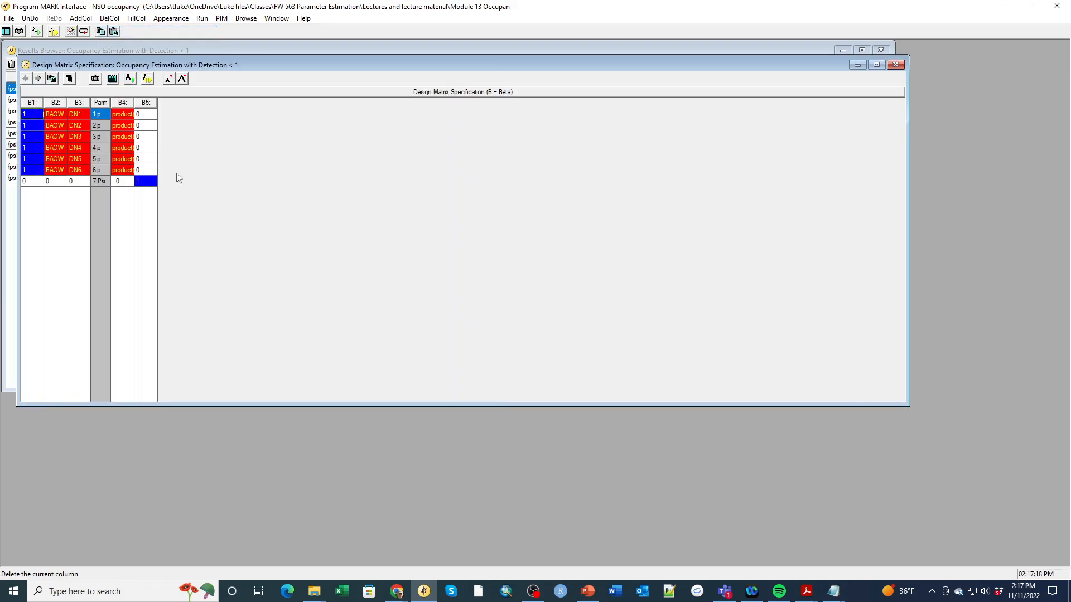
Move the Parm label column to between B4 and B5 and widen B4 to show the full product terms
click(96, 100)
drag(100, 107, 126, 107)
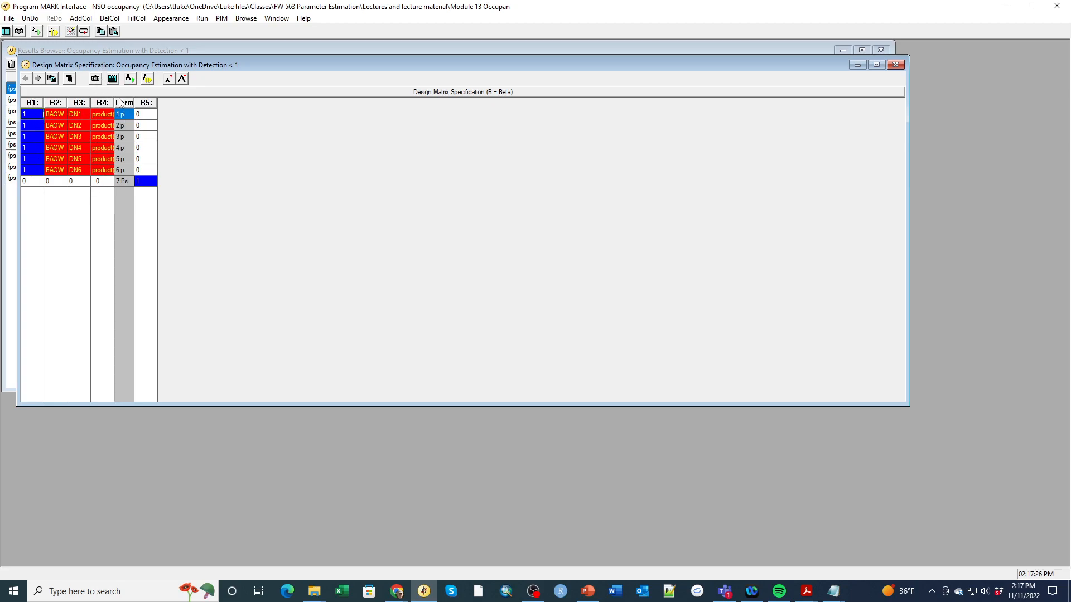
drag(114, 102, 155, 99)
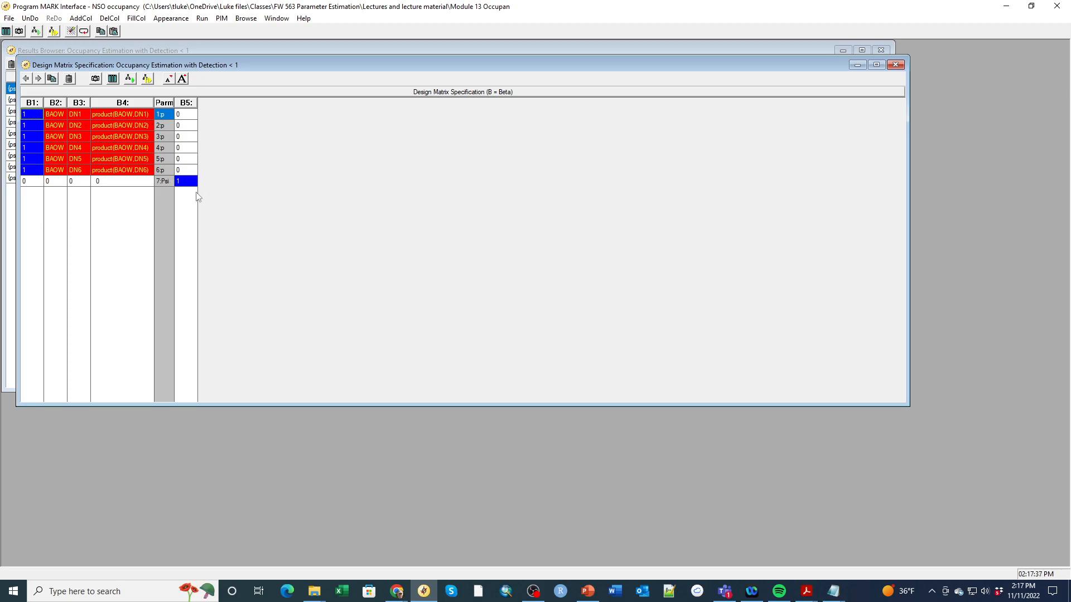
Run the design matrix as model psi(.)p(BAOW*DN) and append its output to the results database
click(202, 19)
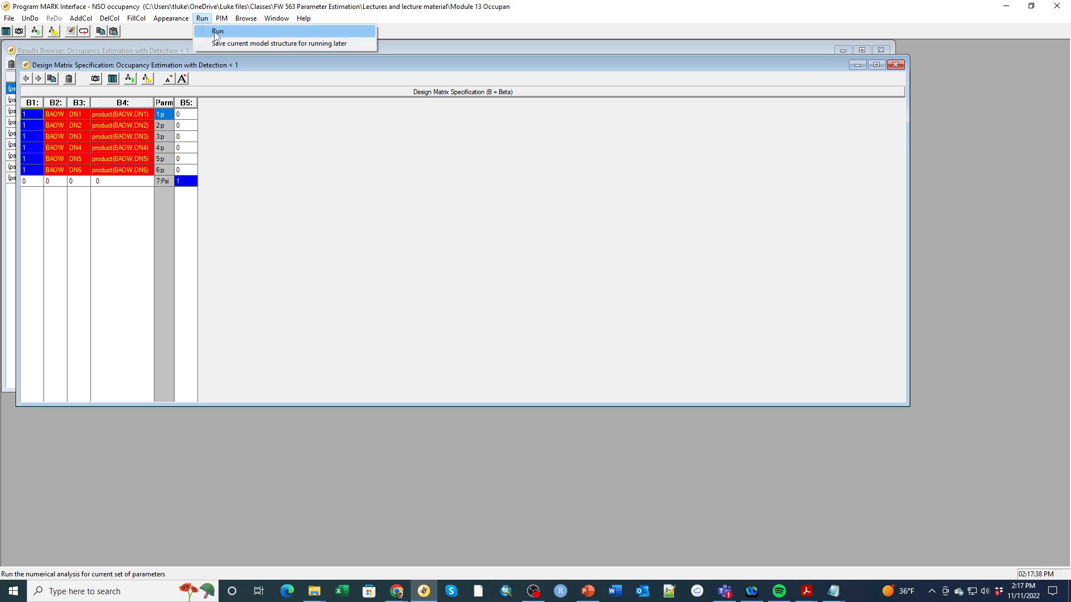
click(214, 31)
drag(129, 91, 146, 90)
key(Left)
key(Left)
key(Delete)
text(*)
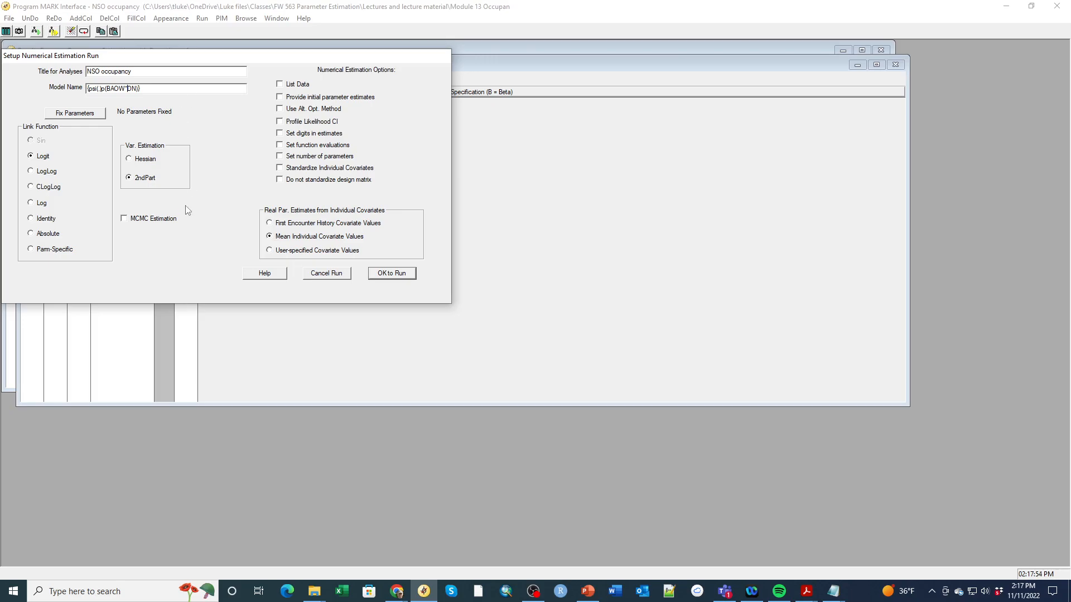
click(400, 275)
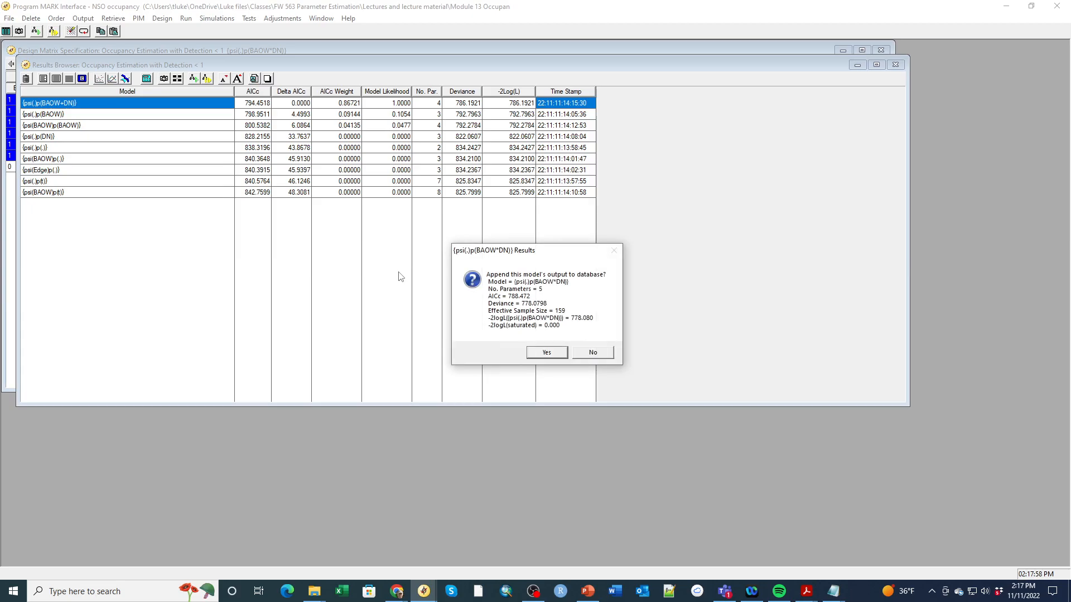
click(556, 353)
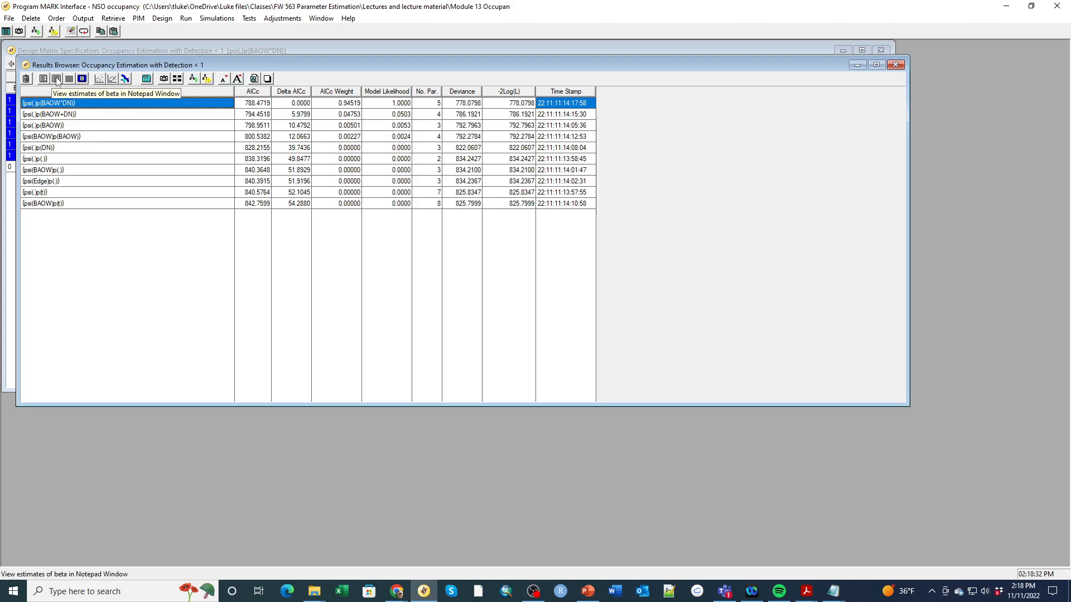
Retrieve model psi(.)p(BAOW*DN) to check its design matrix, and examine its beta estimates in Notepad
click(176, 79)
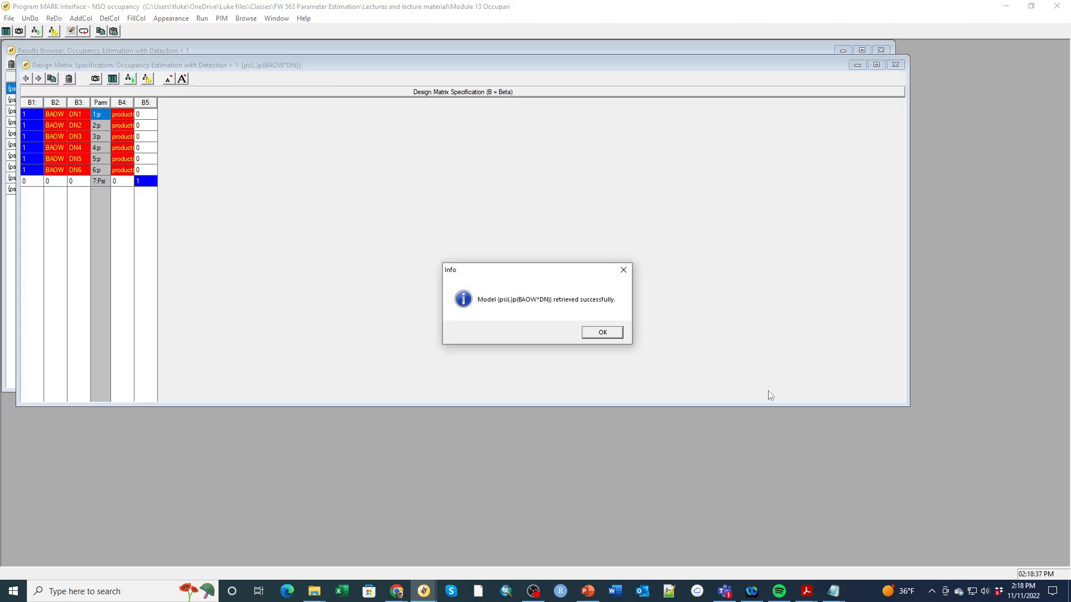
click(603, 333)
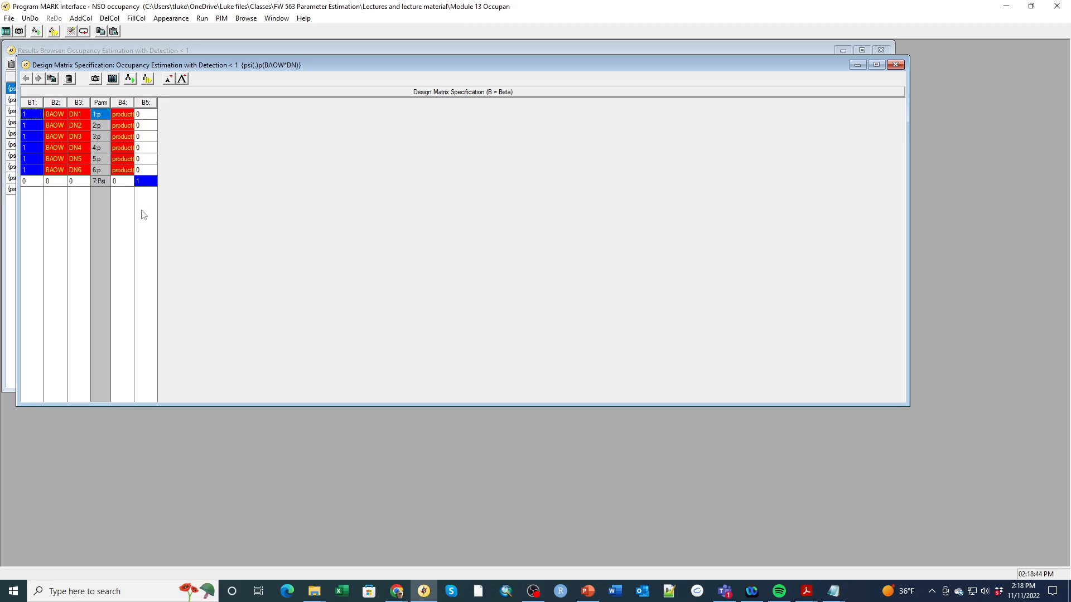
click(895, 65)
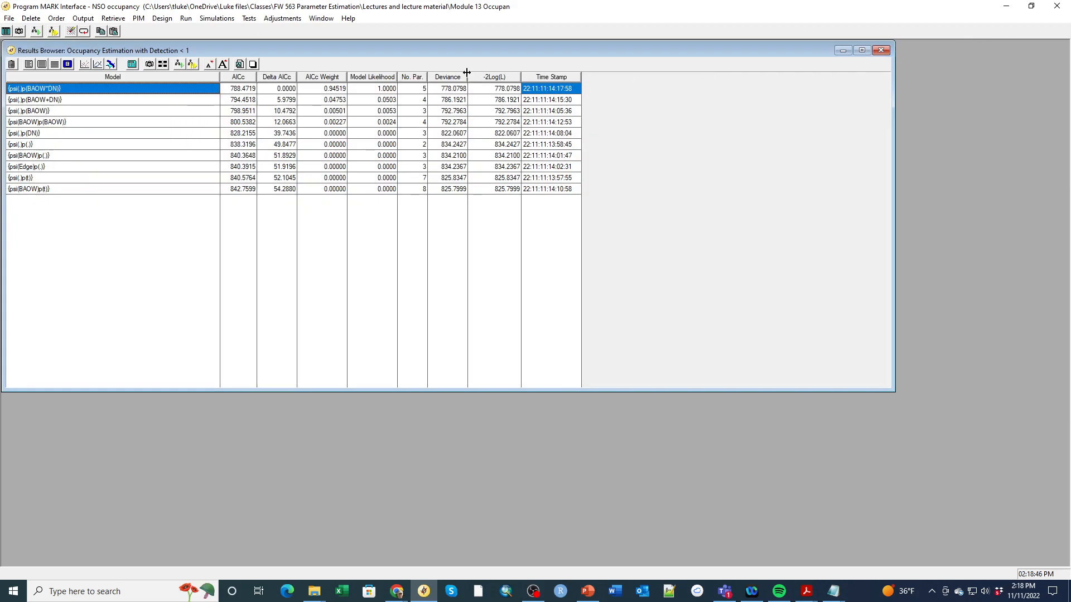
click(42, 65)
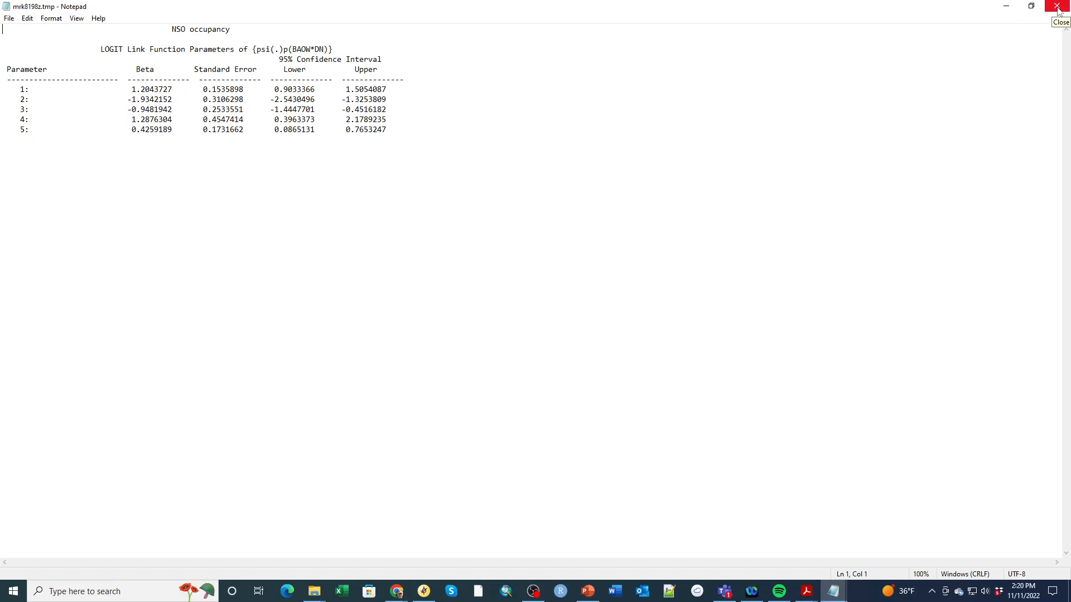
click(1057, 9)
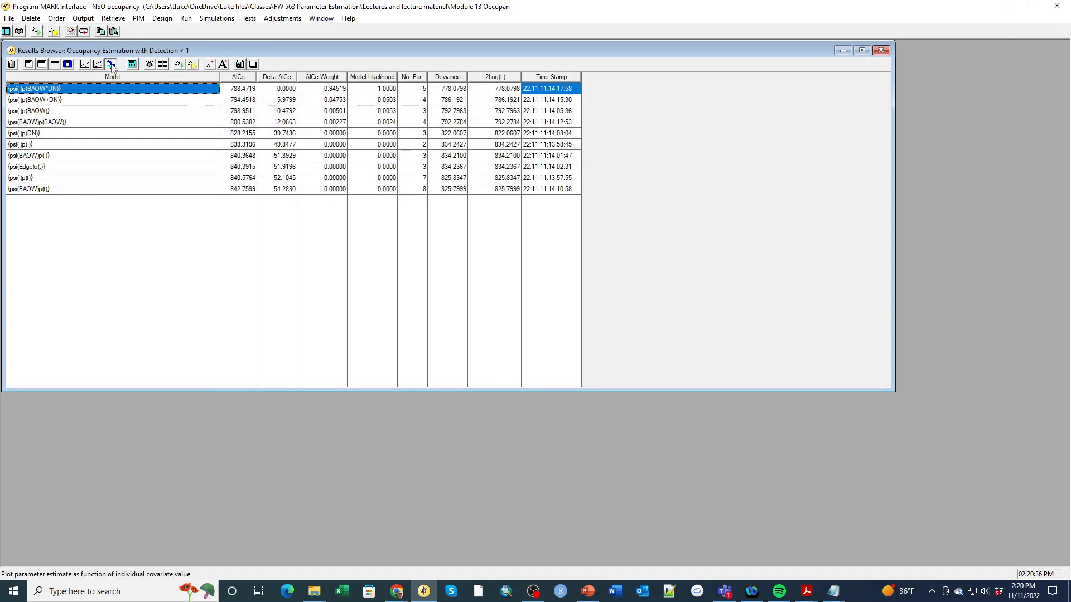
Plot parameter 1:p of psi(.)p(BAOW*DN) against the individual covariate BAOW over 0 to 1, and close the graph after viewing
click(112, 65)
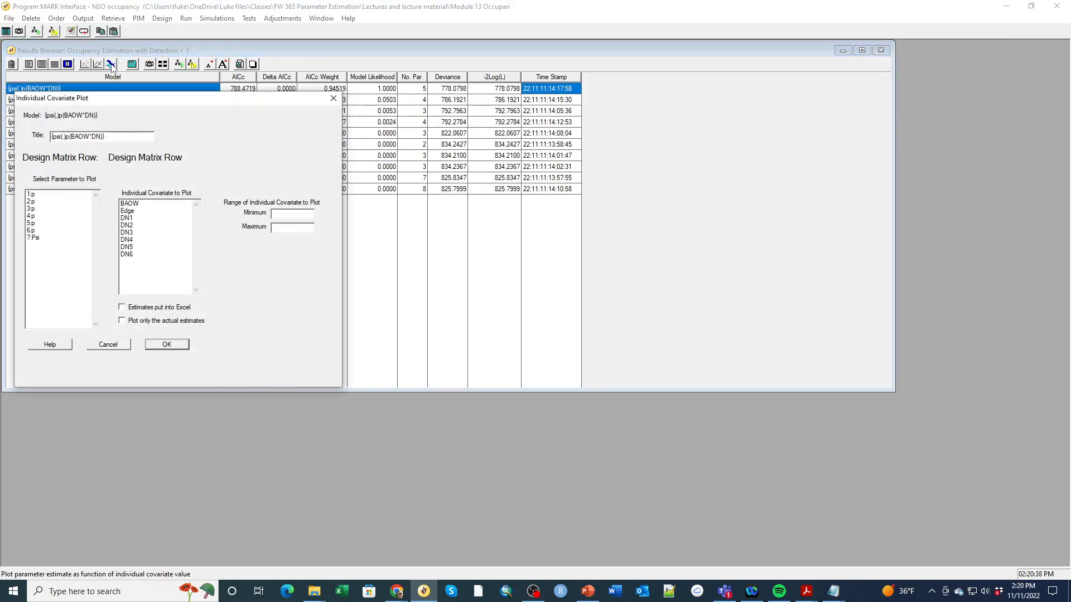
click(48, 196)
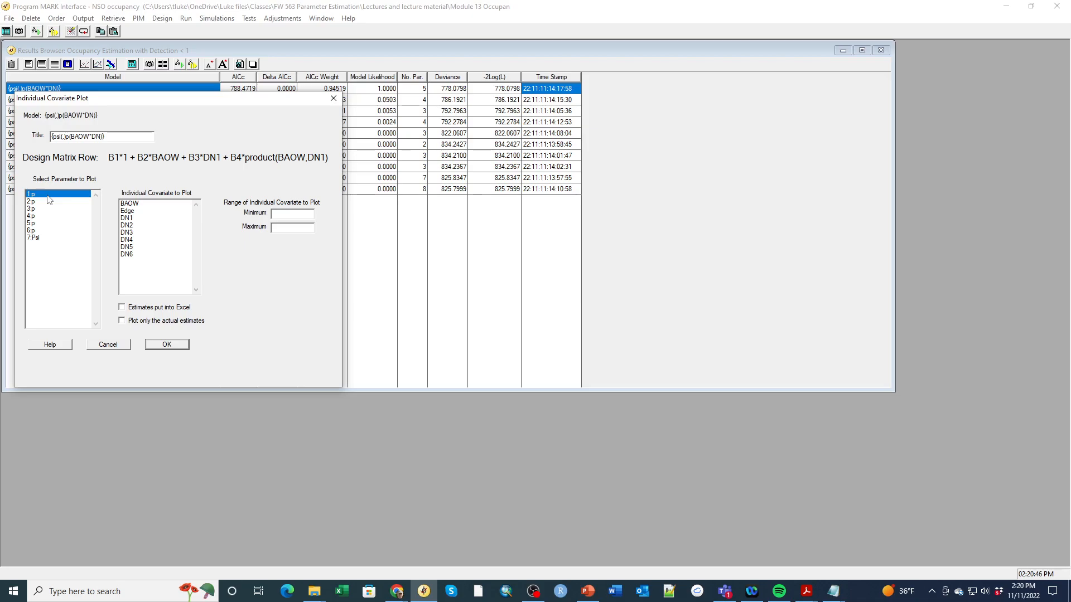
click(142, 205)
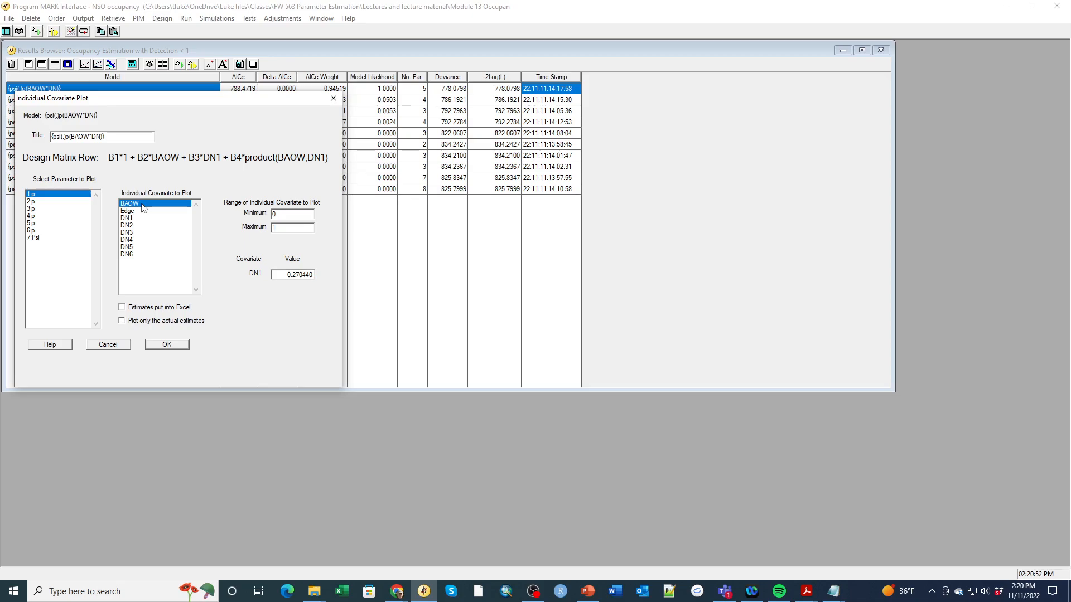
click(166, 349)
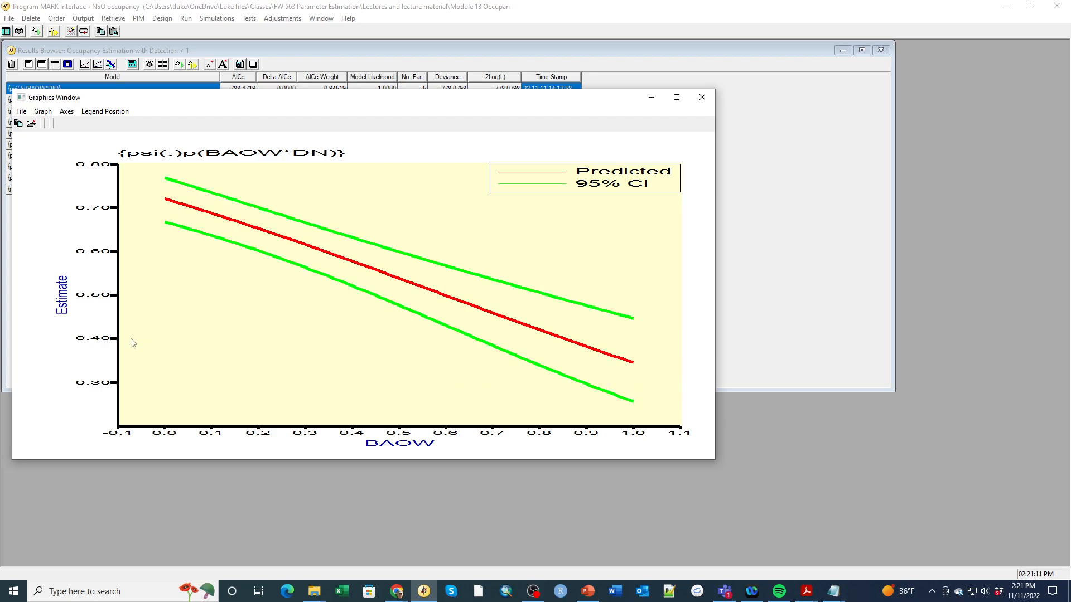
click(702, 100)
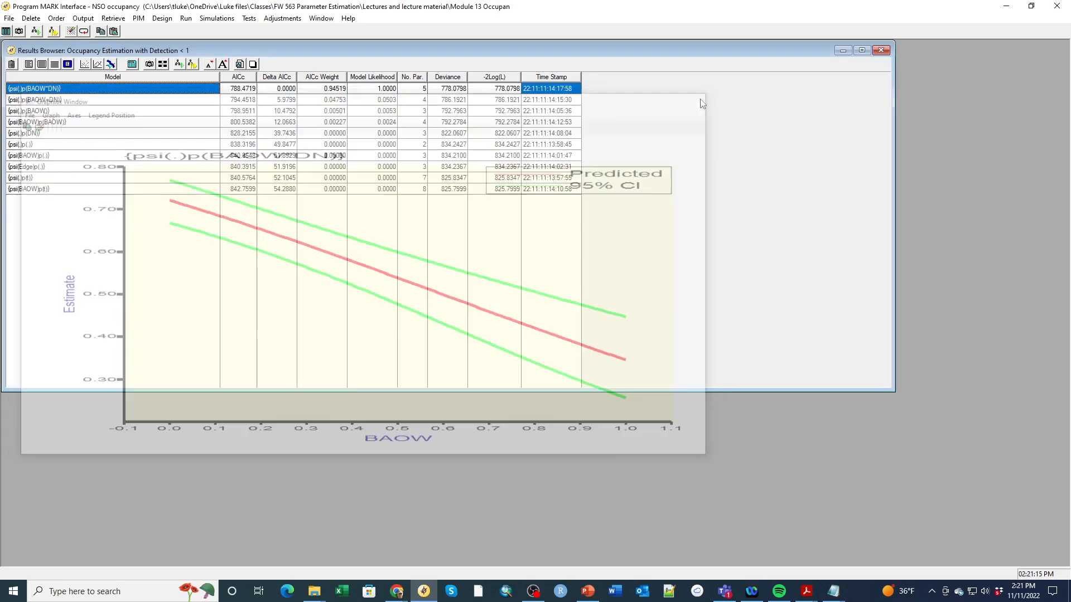
Plot parameter 1:p of psi(.)p(BAOW*DN) against the individual covariate DN1 over the range 0 to 1
click(113, 64)
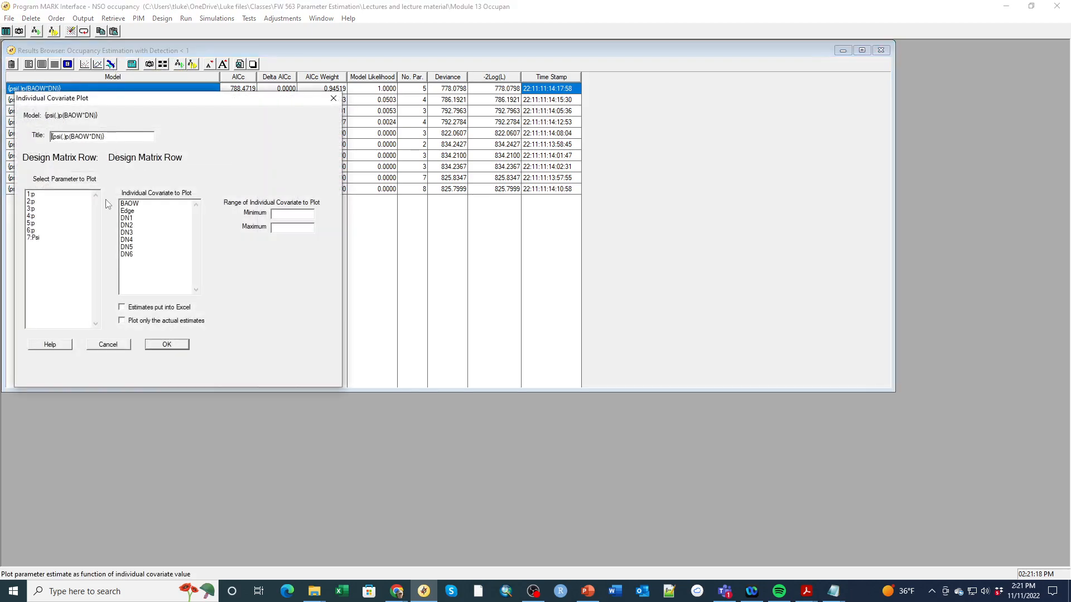
click(46, 194)
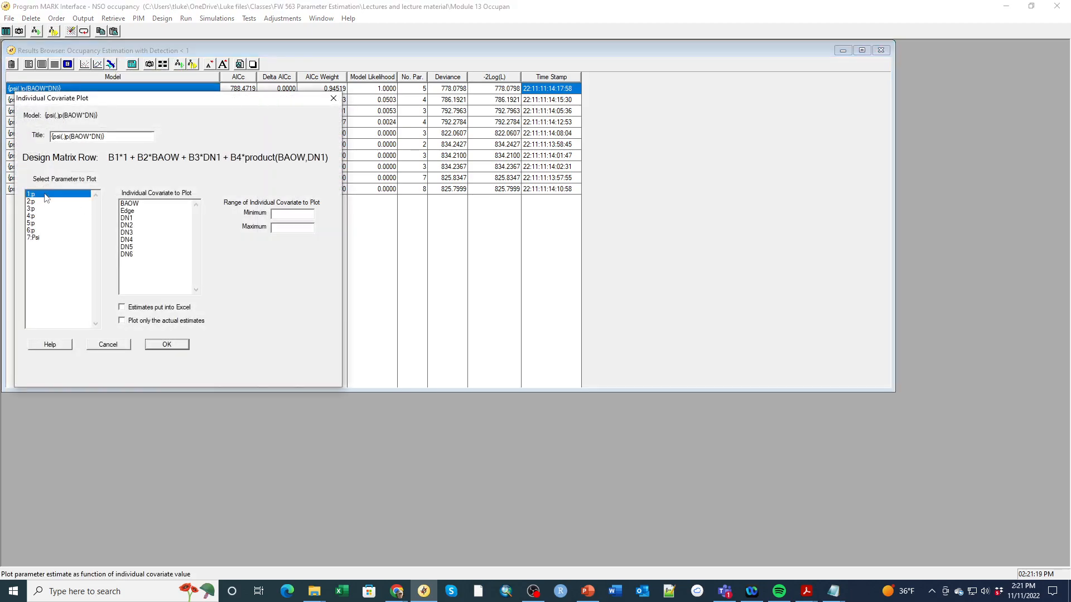
click(134, 220)
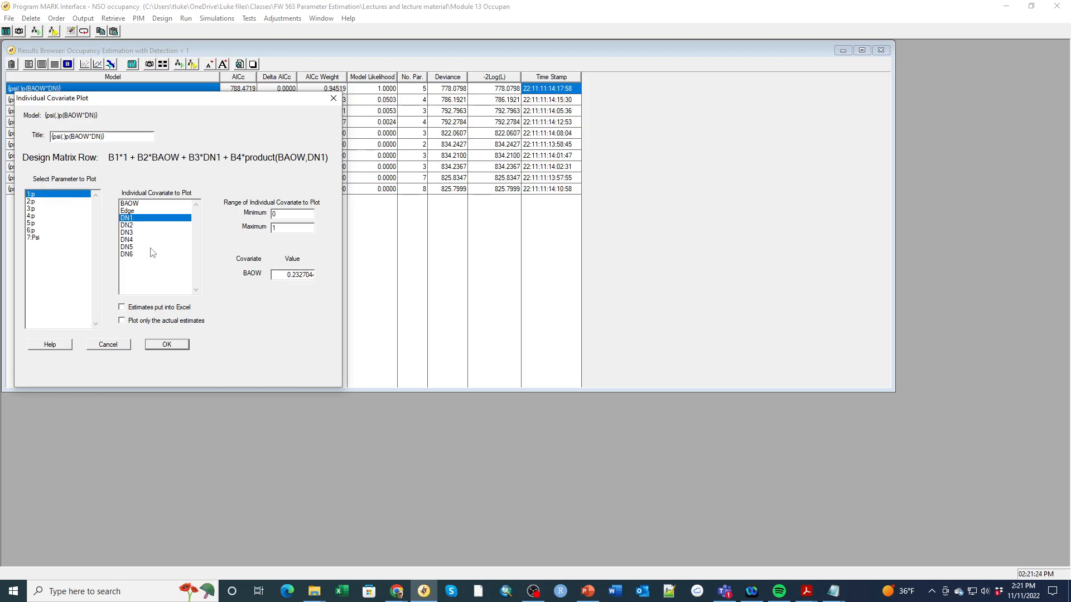
click(167, 345)
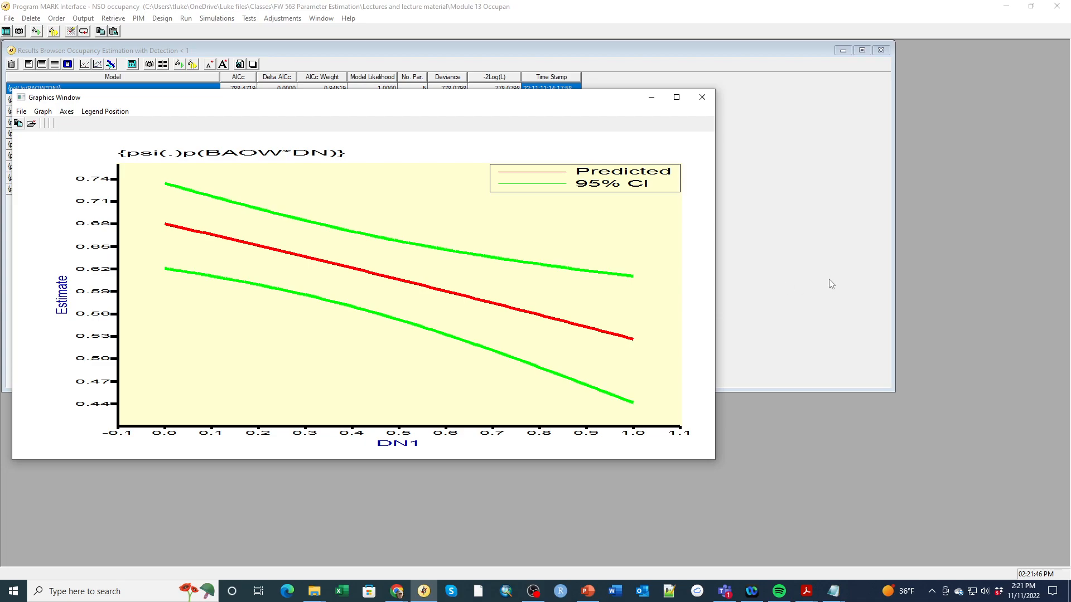
Switch to NSO_SSoccupancy.inp in Notepad to check the day/night covariate coding, and close the file and the DN1 graph
click(833, 591)
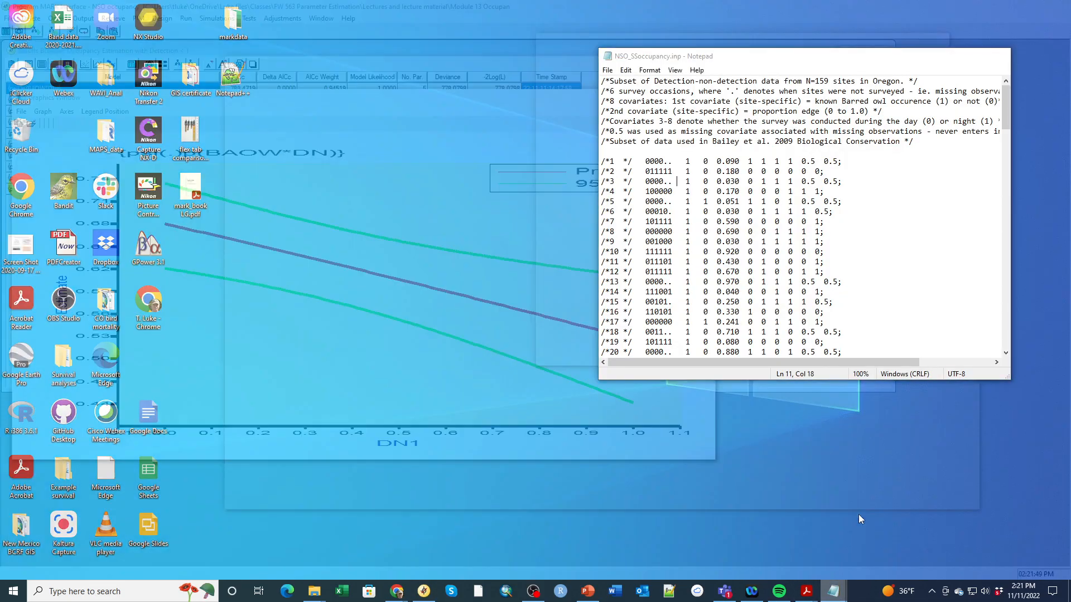
click(859, 530)
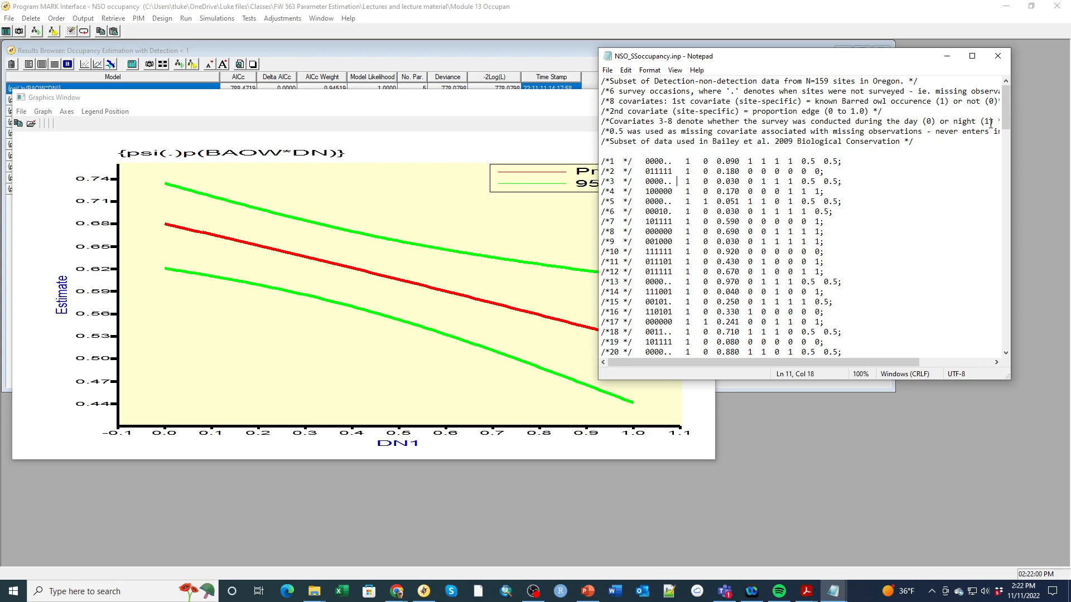
click(999, 60)
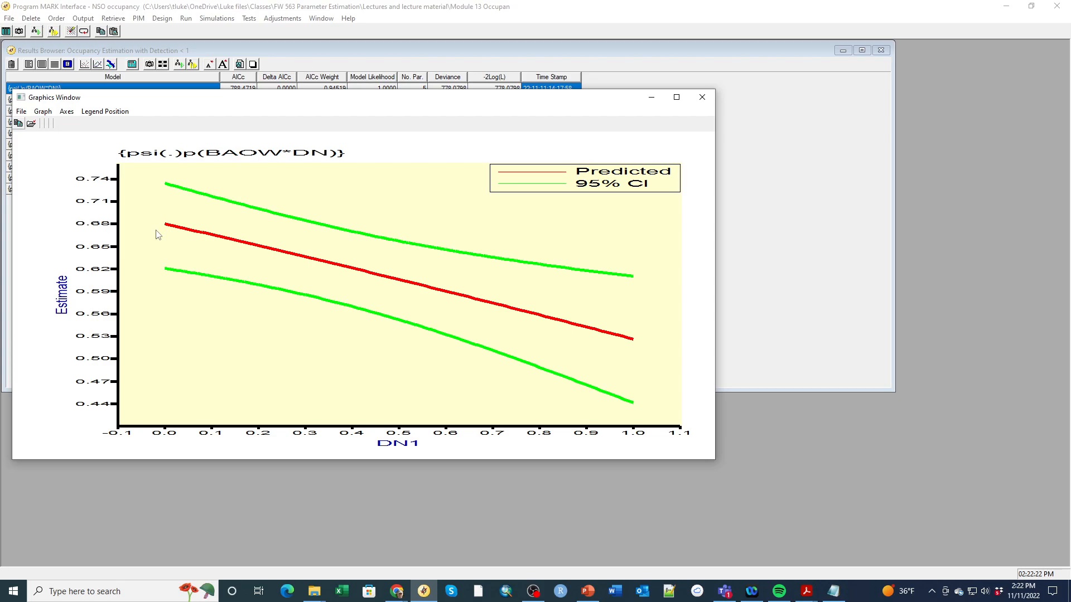
click(698, 100)
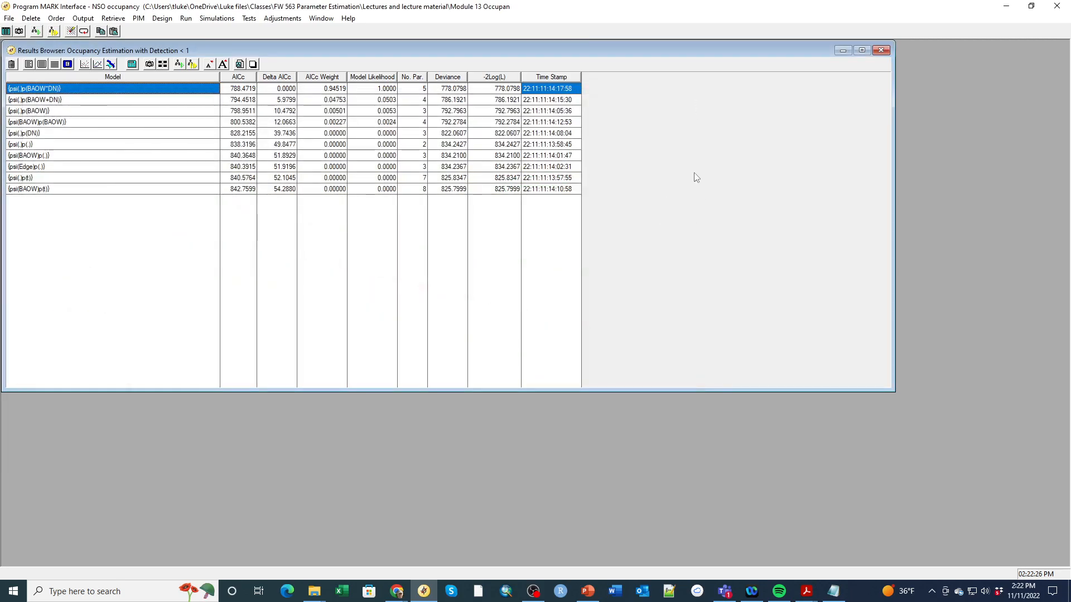